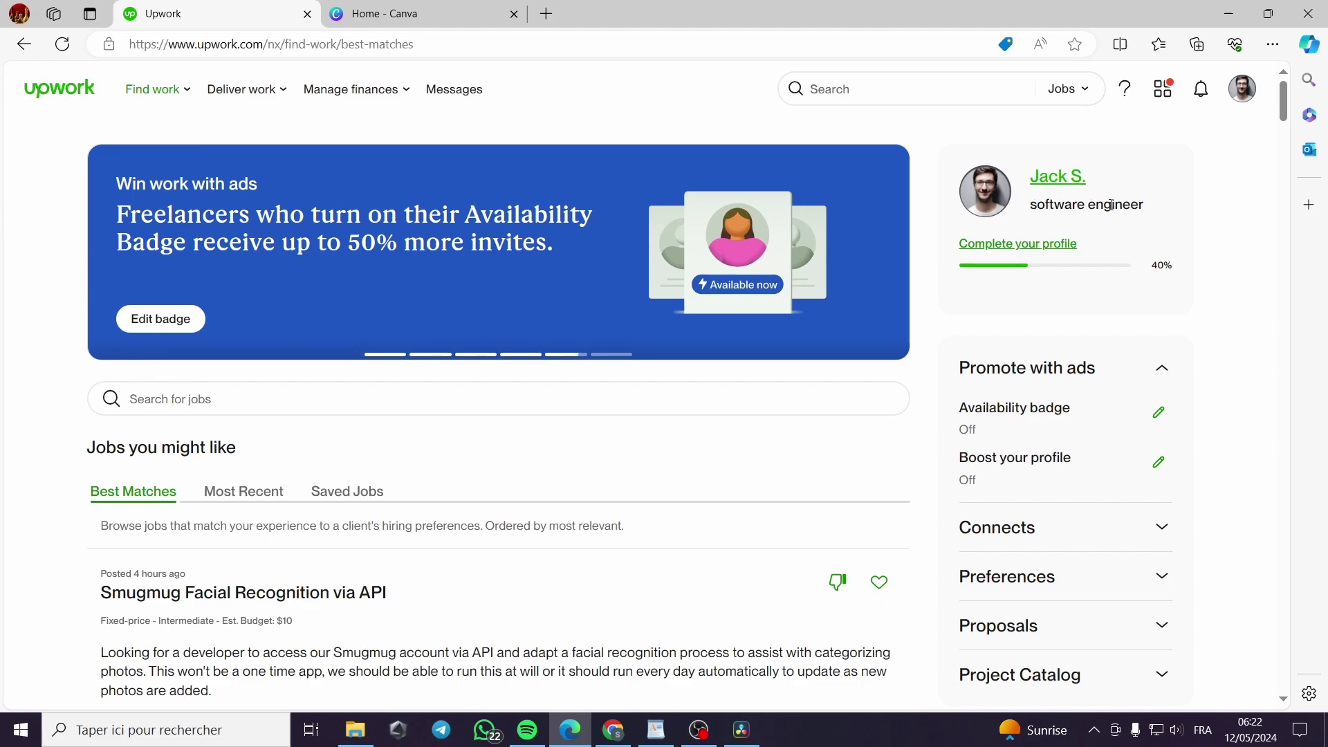
left_click(1067, 185)
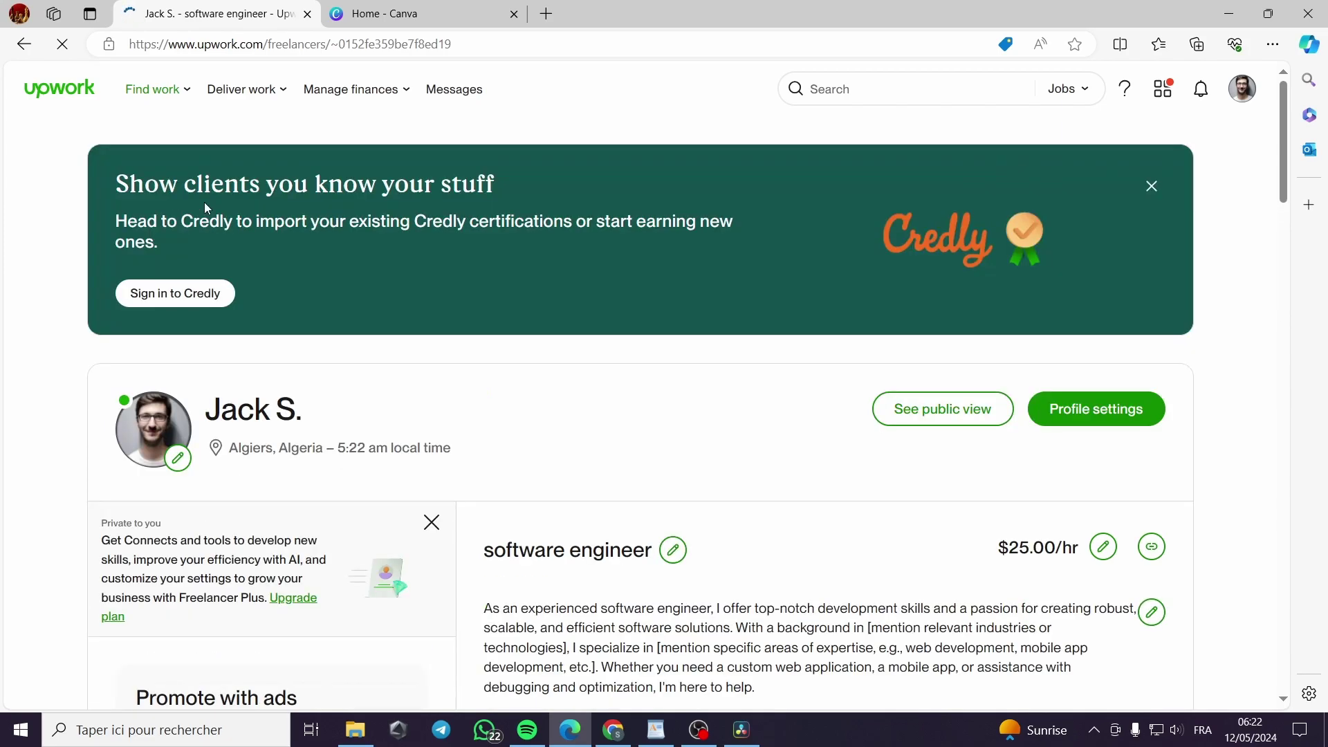
left_click(66, 94)
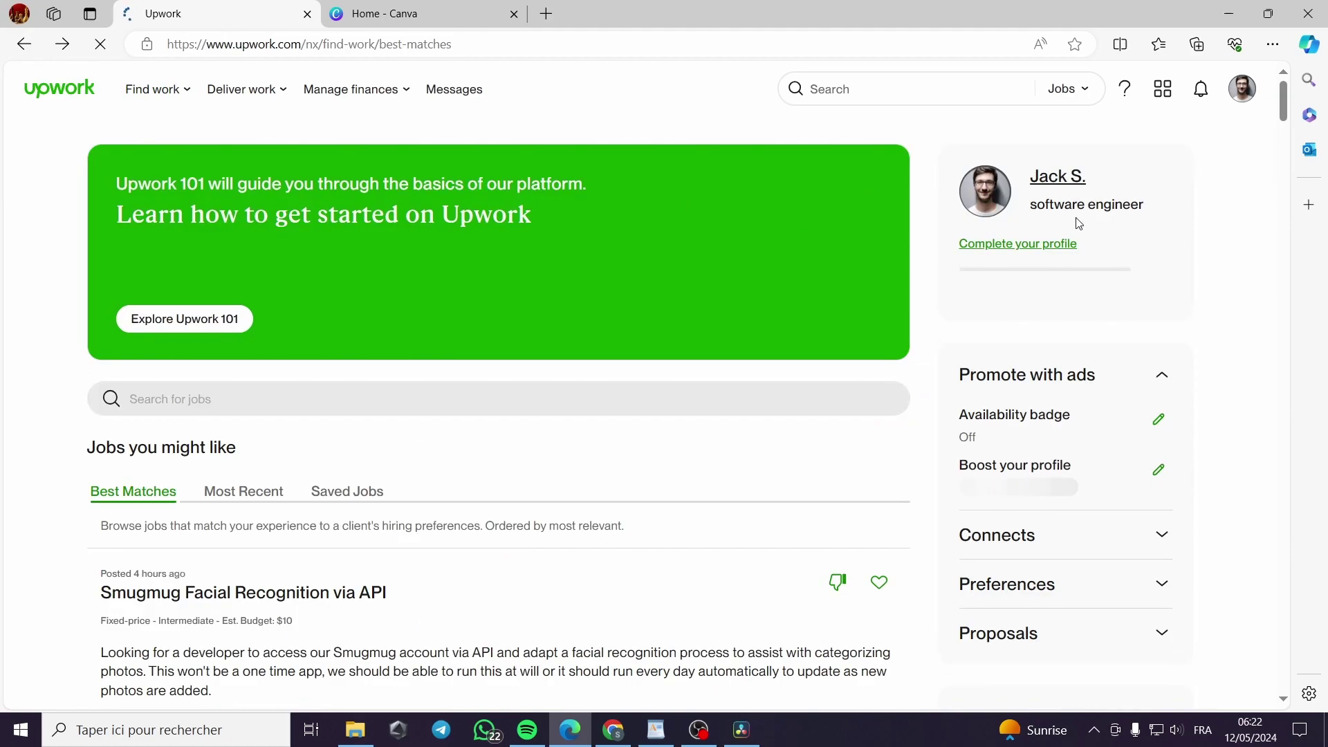
left_click(1071, 182)
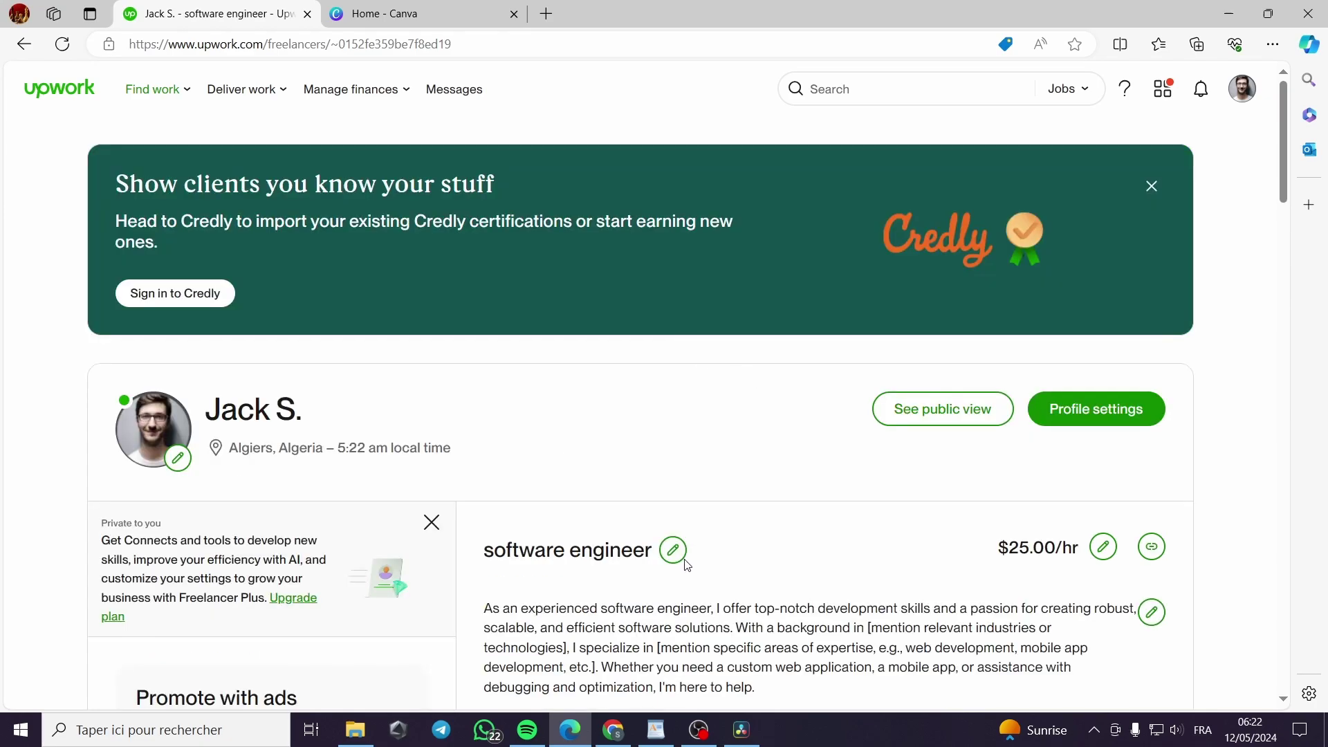
scroll(681, 519, "down", 1)
left_click(673, 454)
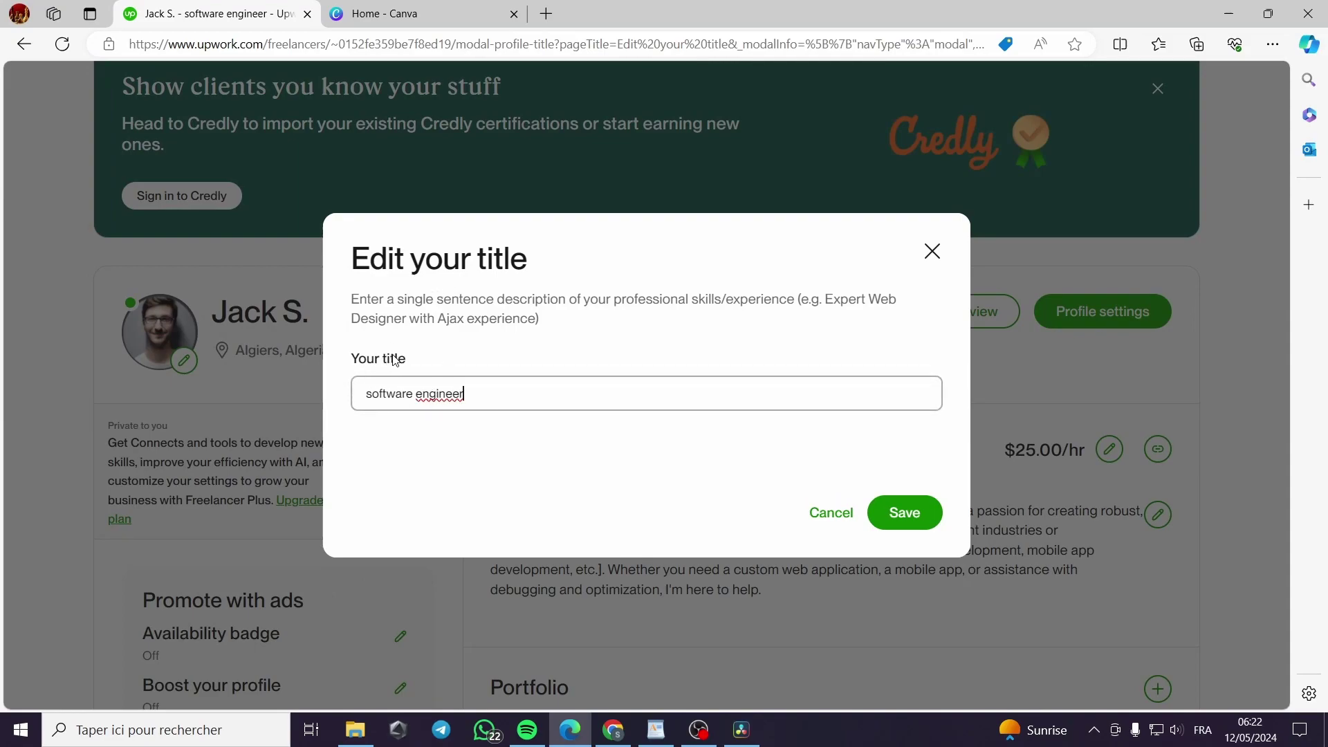
left_click(930, 256)
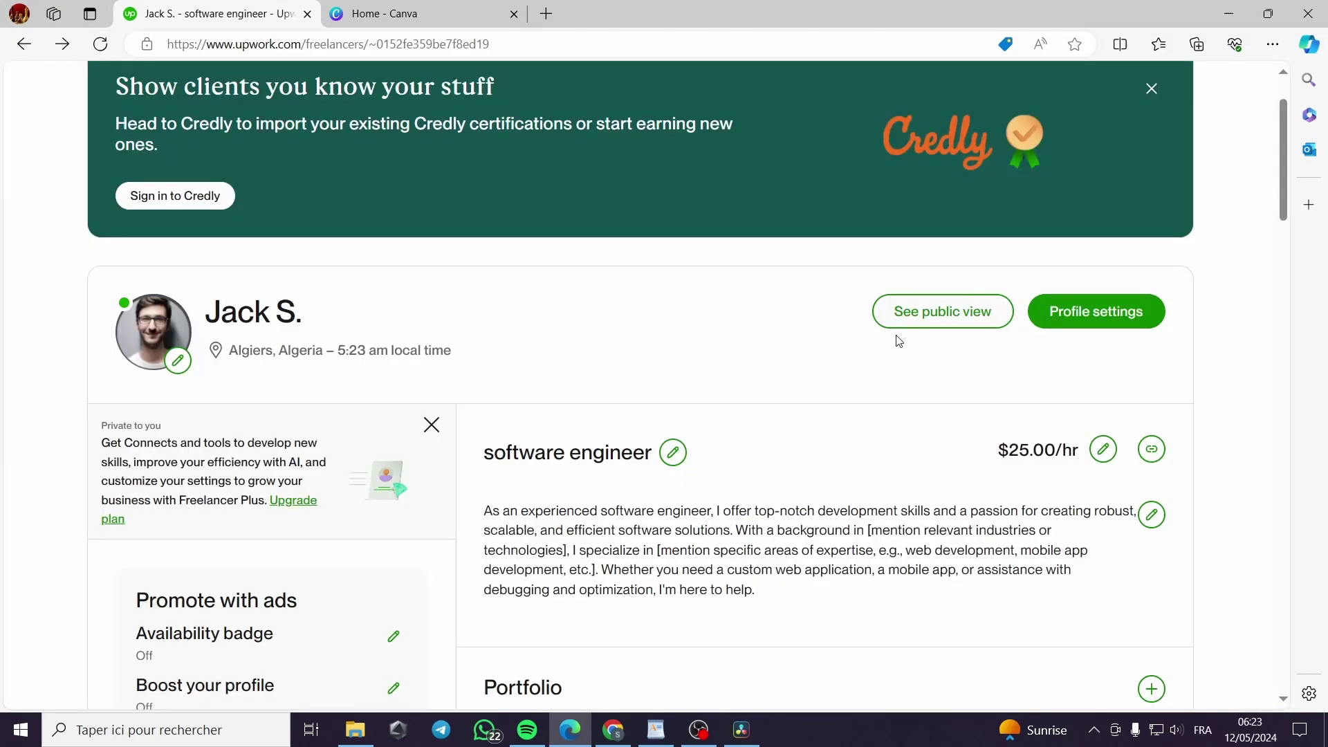
scroll(892, 341, "down", 2)
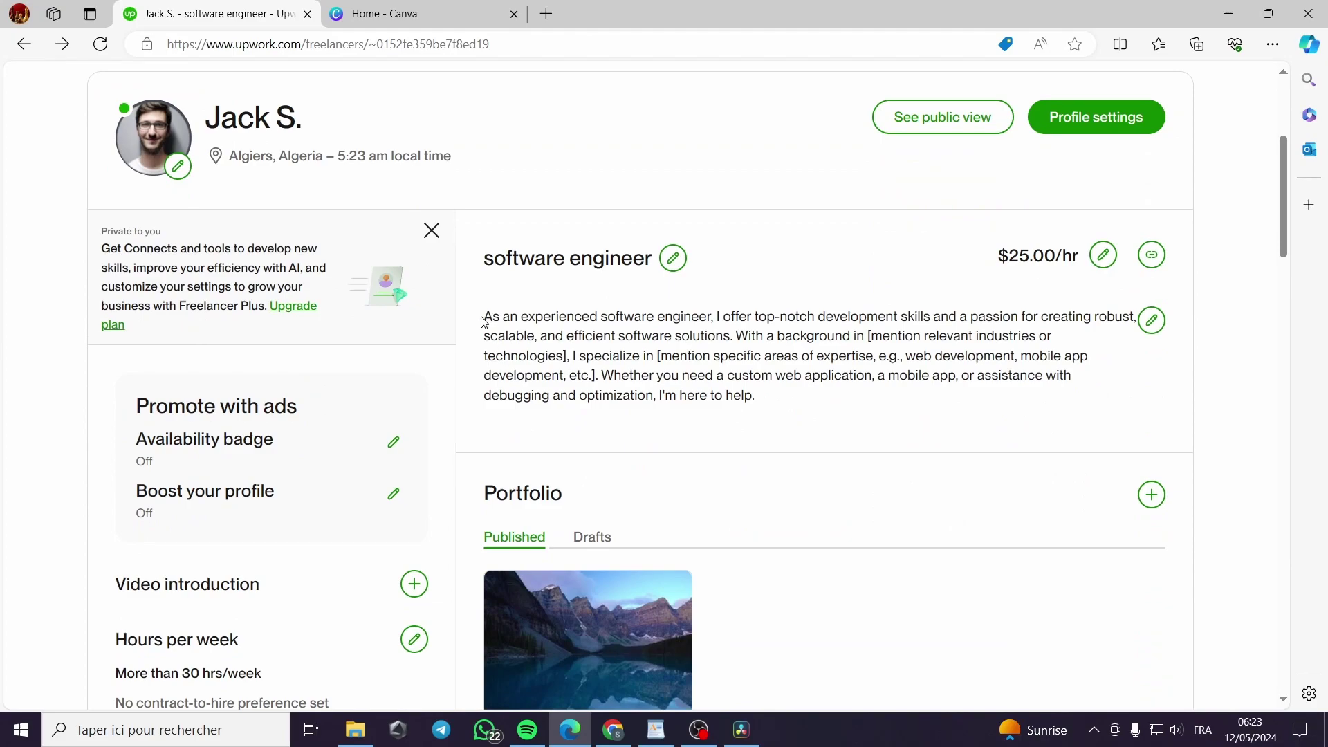
mouse_move(481, 321)
left_mouse_down()
mouse_move(637, 335)
mouse_move(828, 394)
left_mouse_up()
left_click(819, 417)
left_click_drag(795, 409, 508, 337)
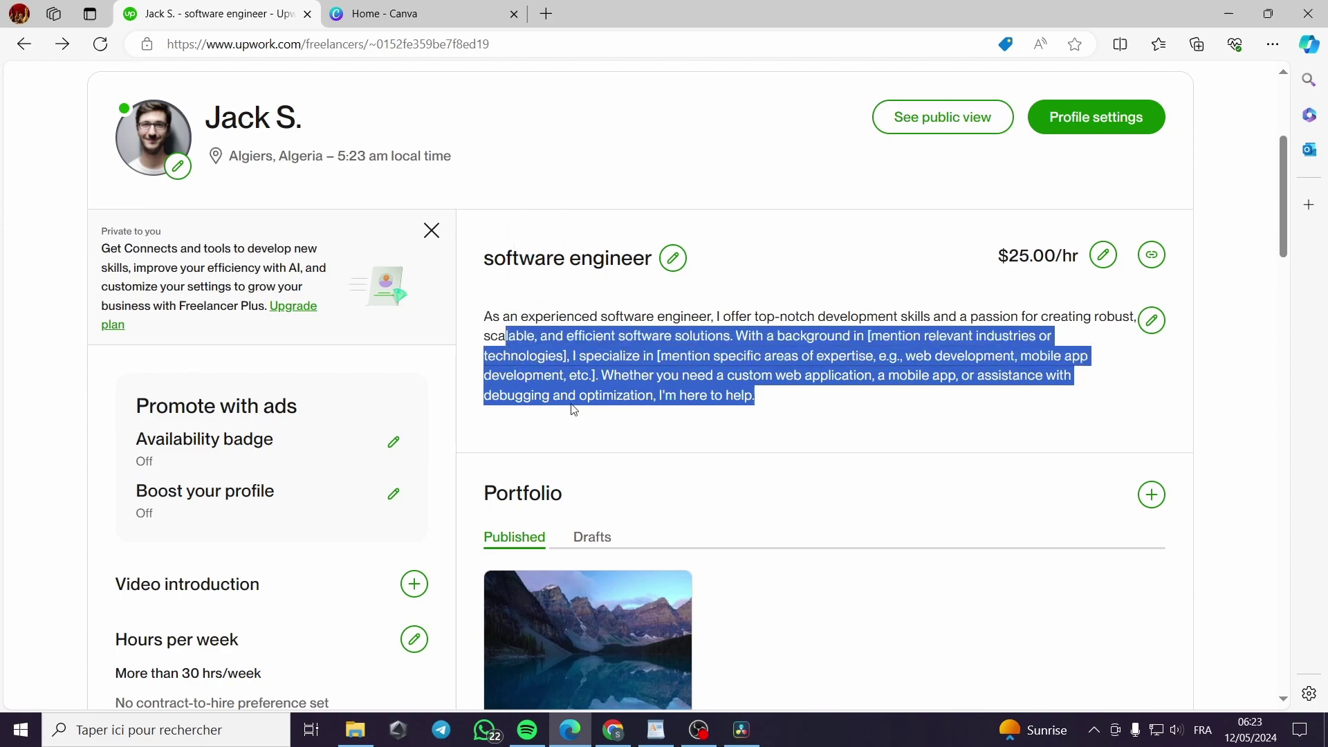
left_click(752, 390)
left_click_drag(662, 358, 599, 379)
left_click(765, 408)
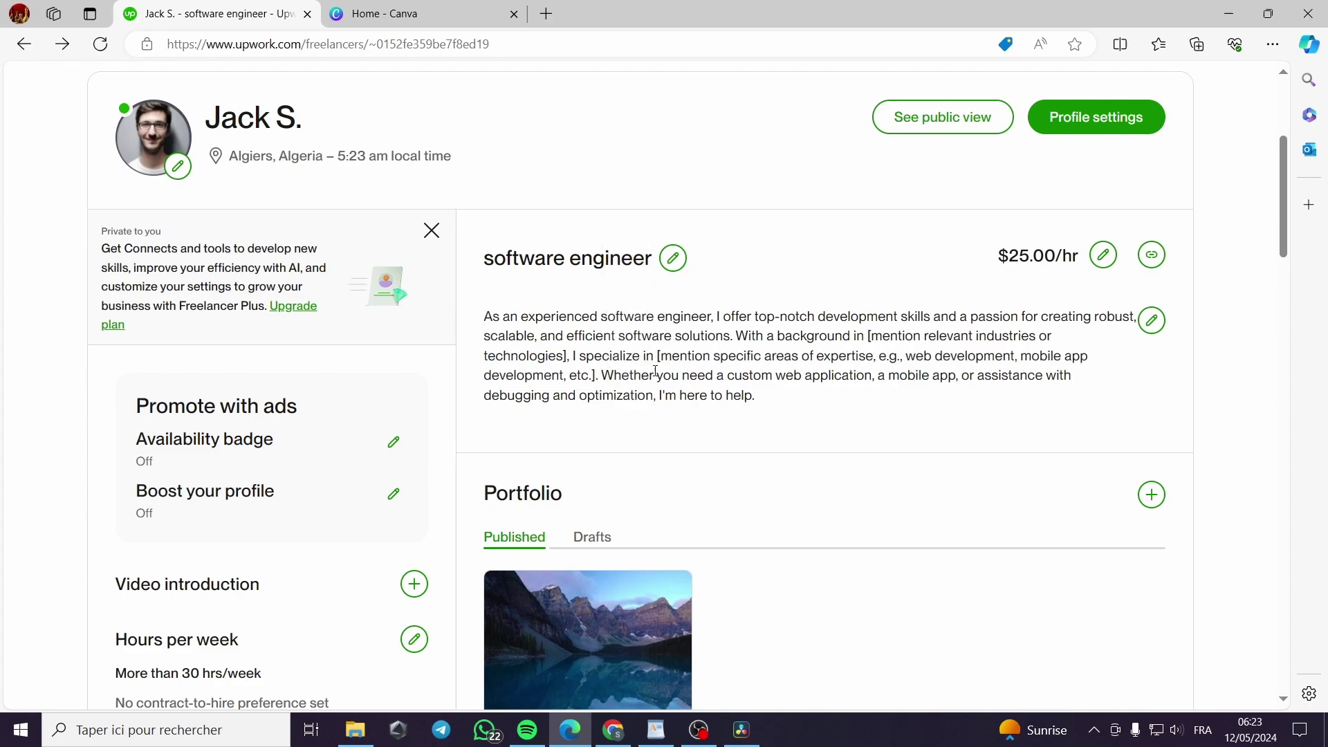
left_click_drag(485, 317, 783, 403)
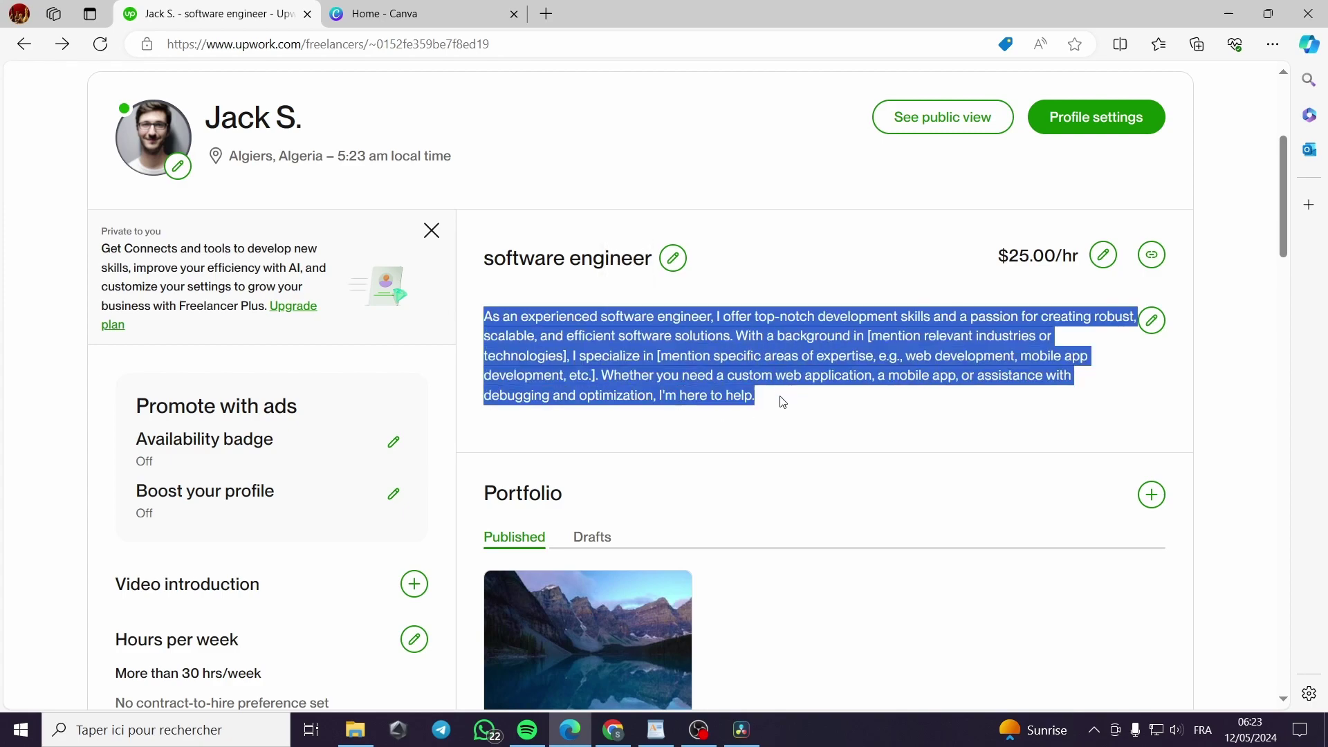
left_click(766, 416)
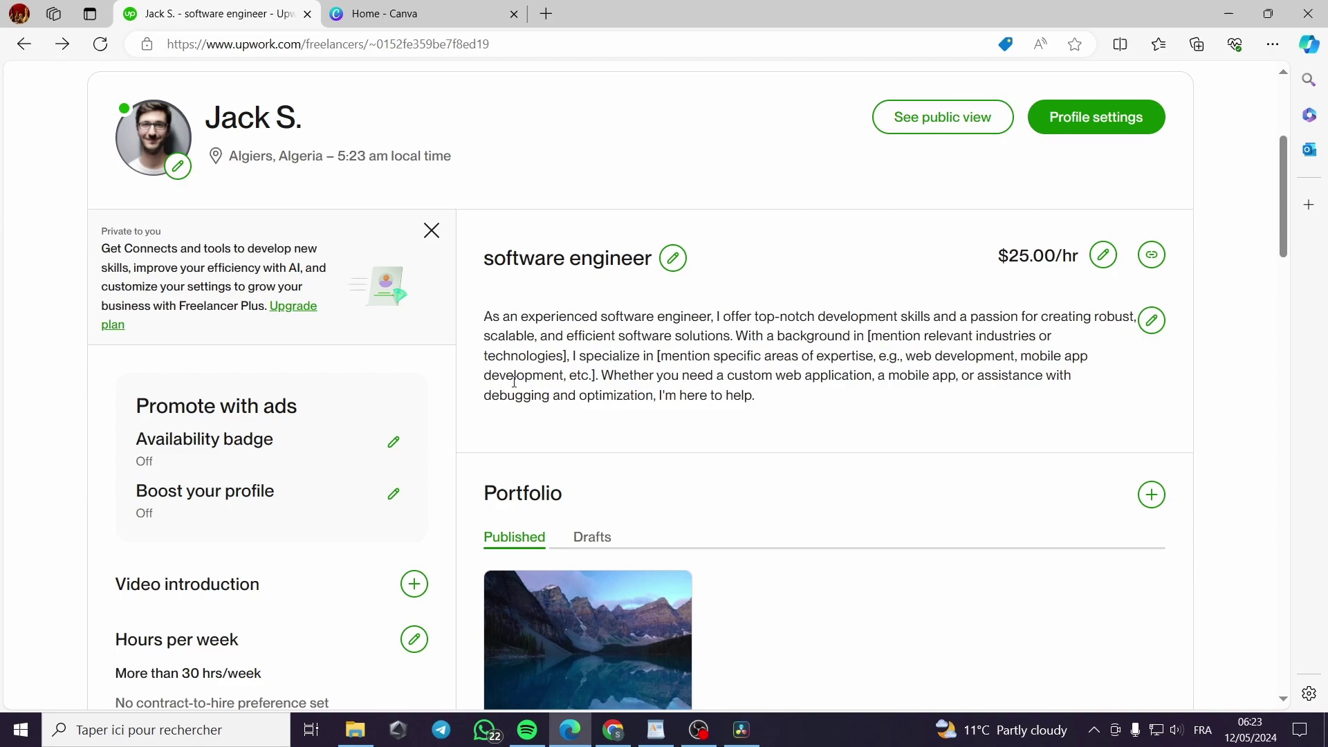
scroll(840, 312, "down", 3)
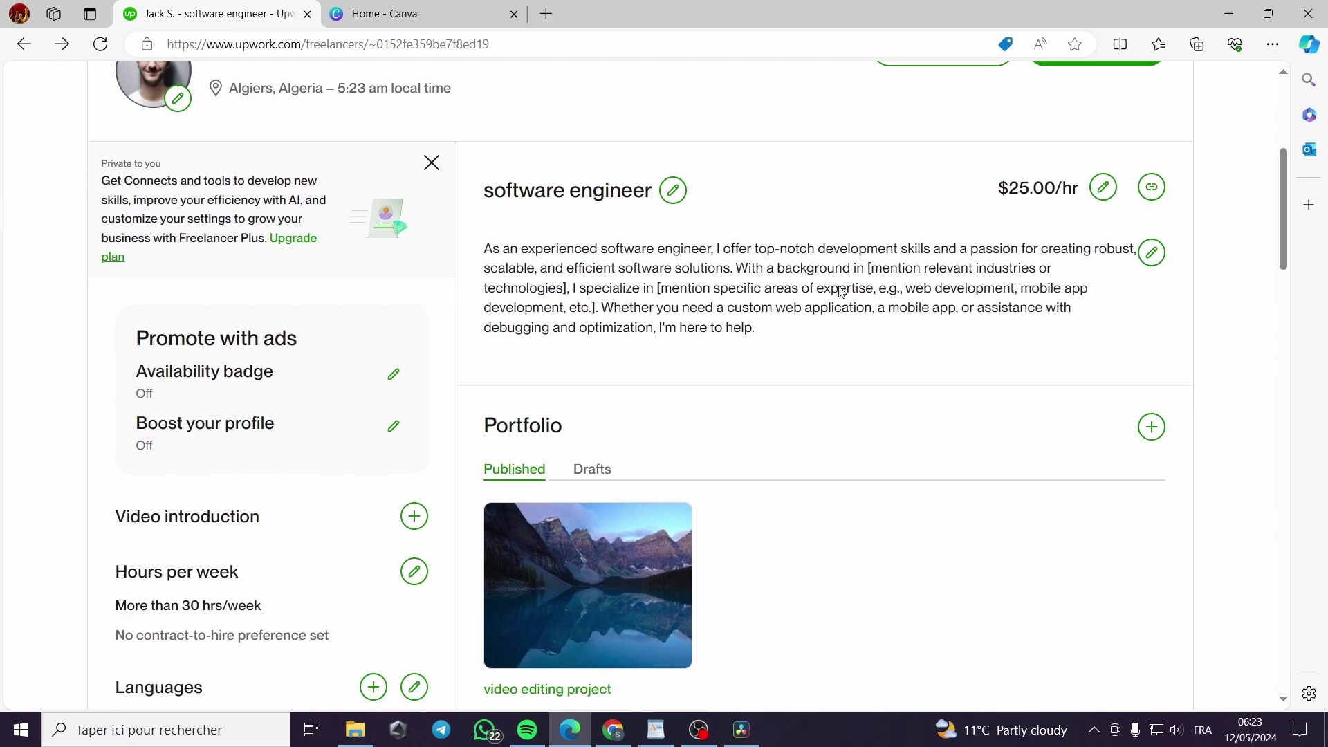
scroll(919, 474, "down", 1)
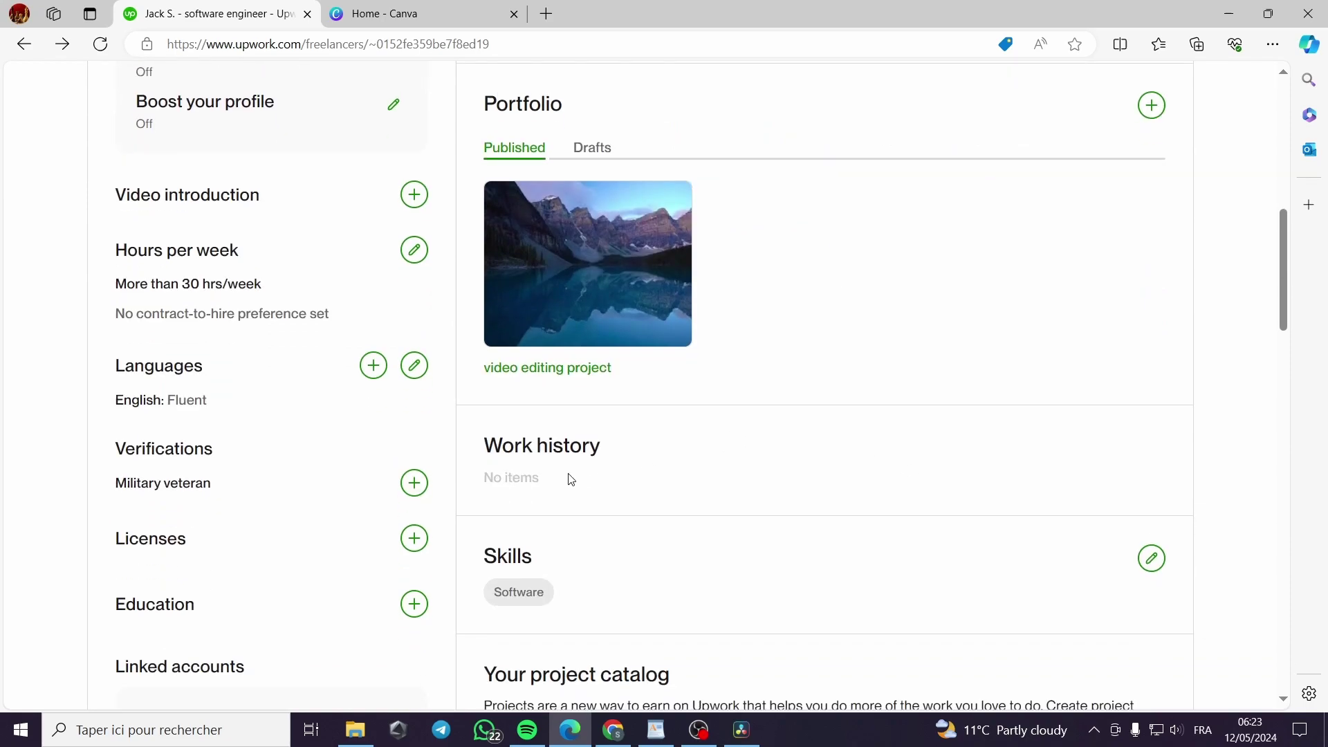
scroll(542, 444, "up", 2)
scroll(551, 316, "down", 1)
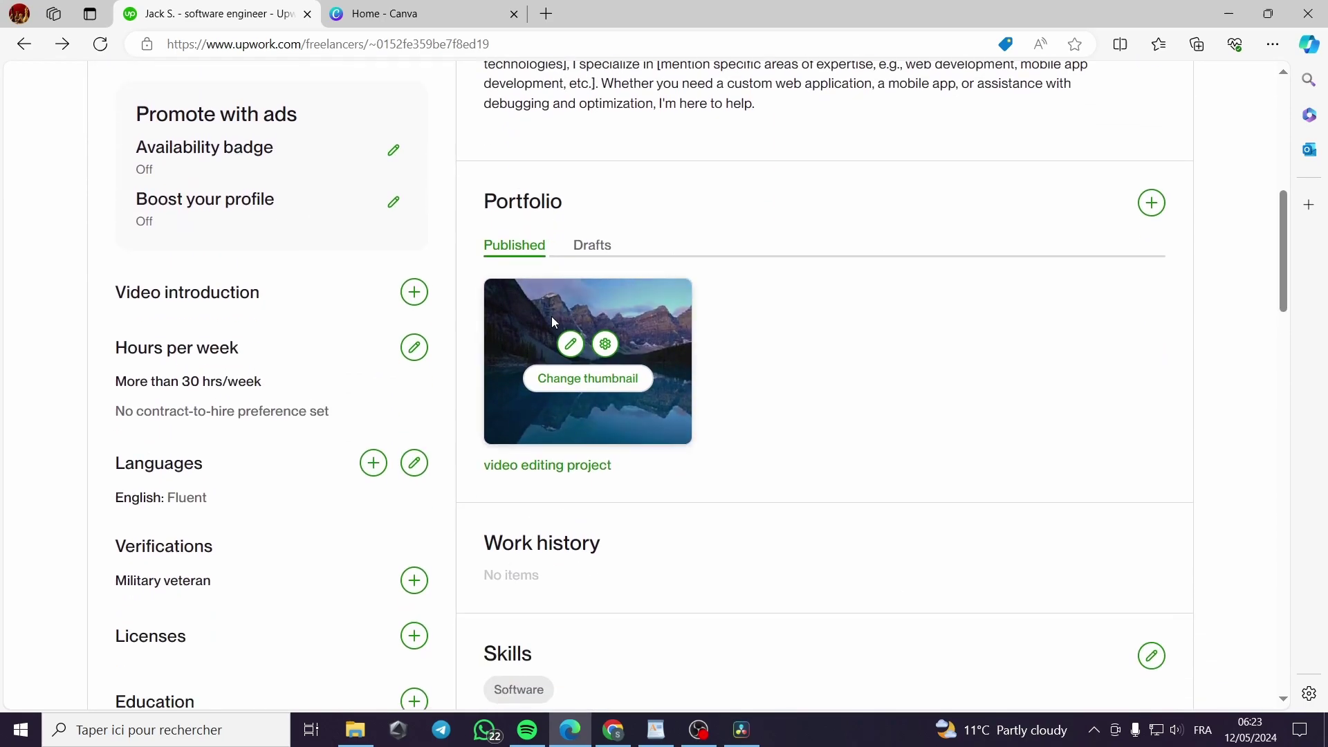
scroll(551, 317, "up", 3)
scroll(574, 281, "down", 5)
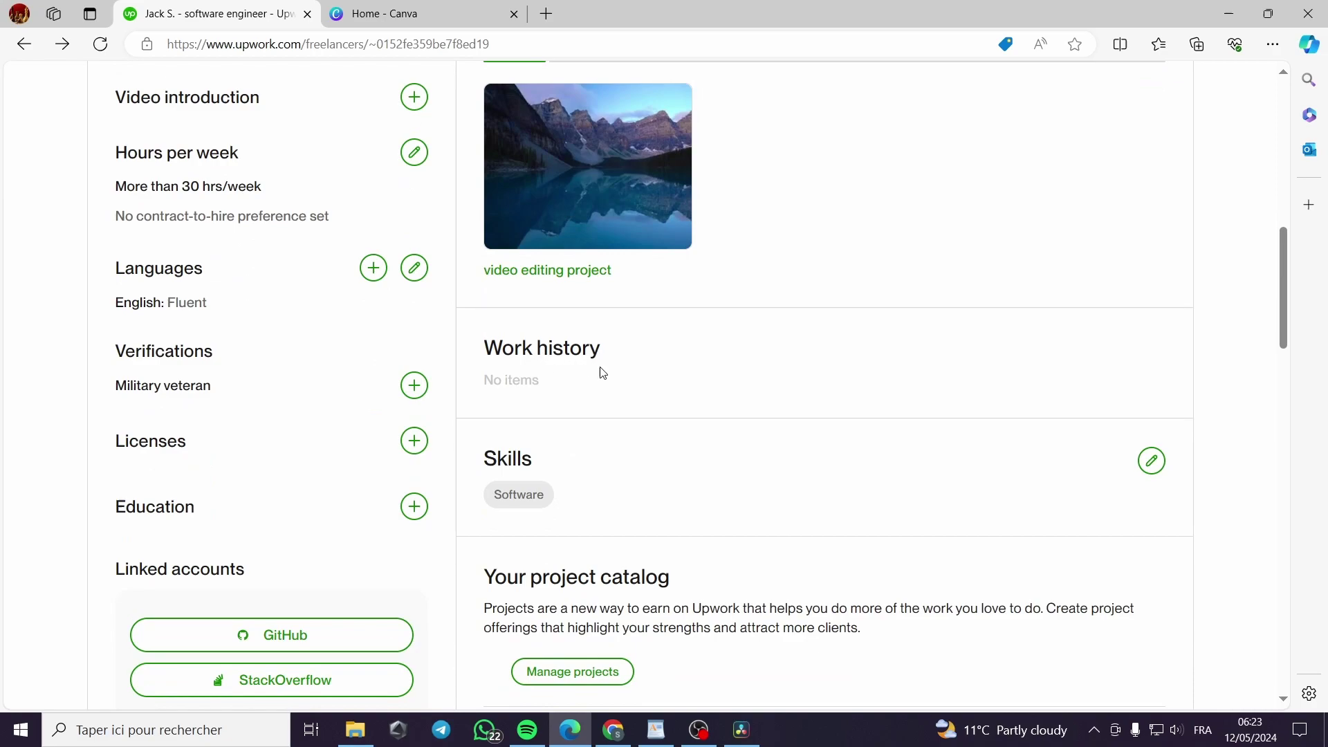
scroll(516, 464, "down", 2)
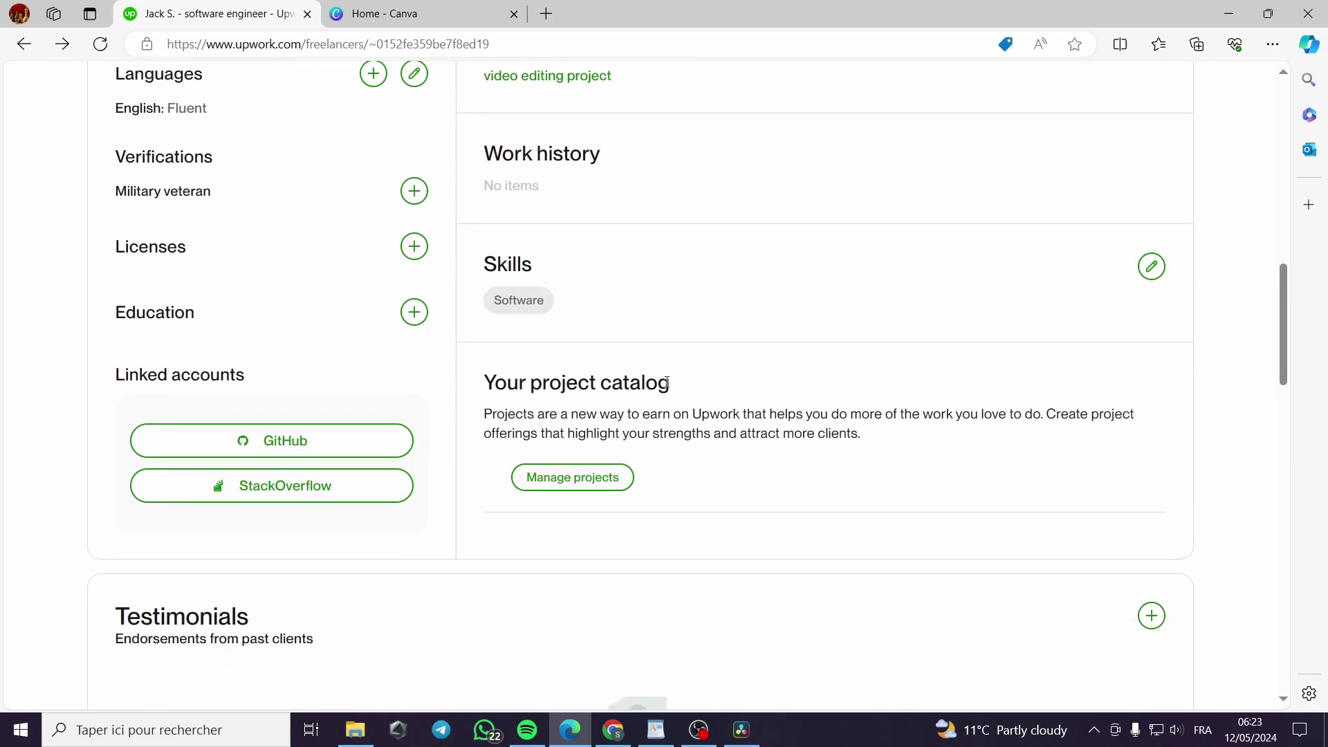
scroll(467, 433, "up", 1)
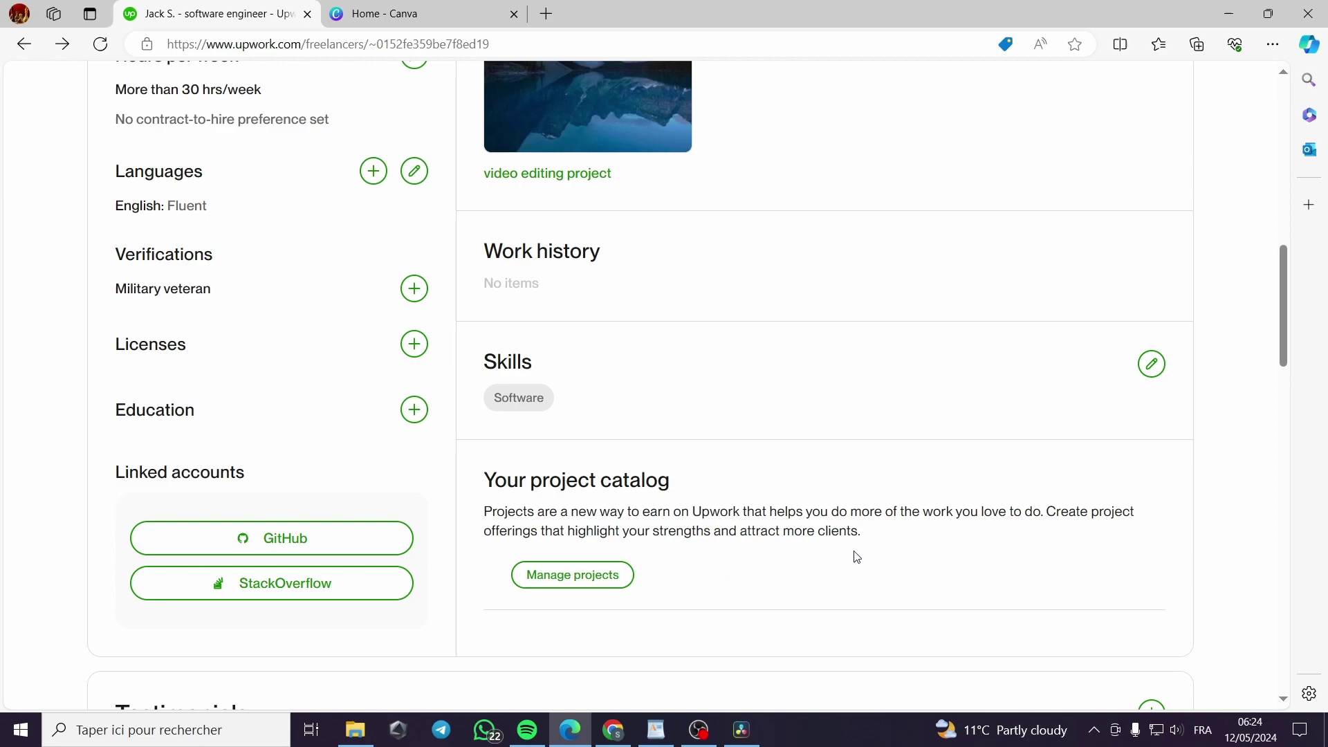
scroll(855, 554, "up", 1)
scroll(788, 536, "up", 1)
scroll(712, 524, "up", 2)
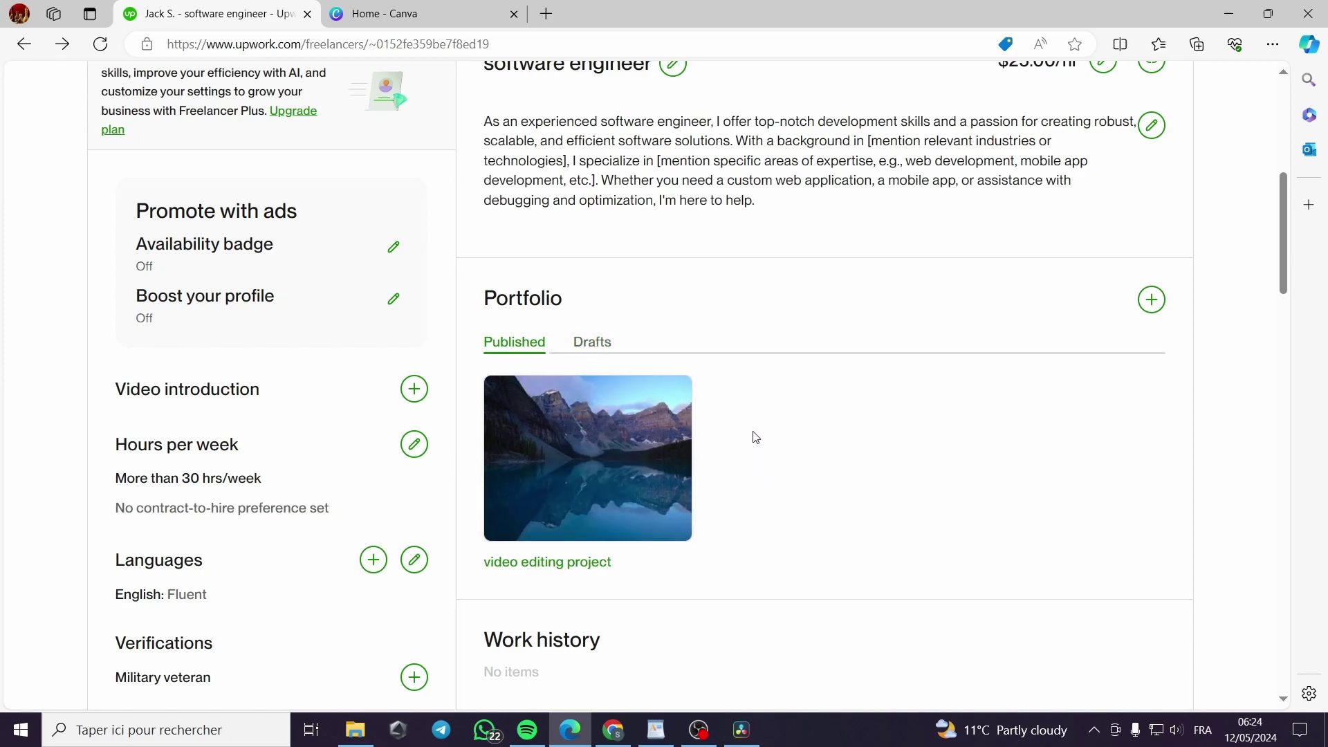
scroll(753, 437, "up", 2)
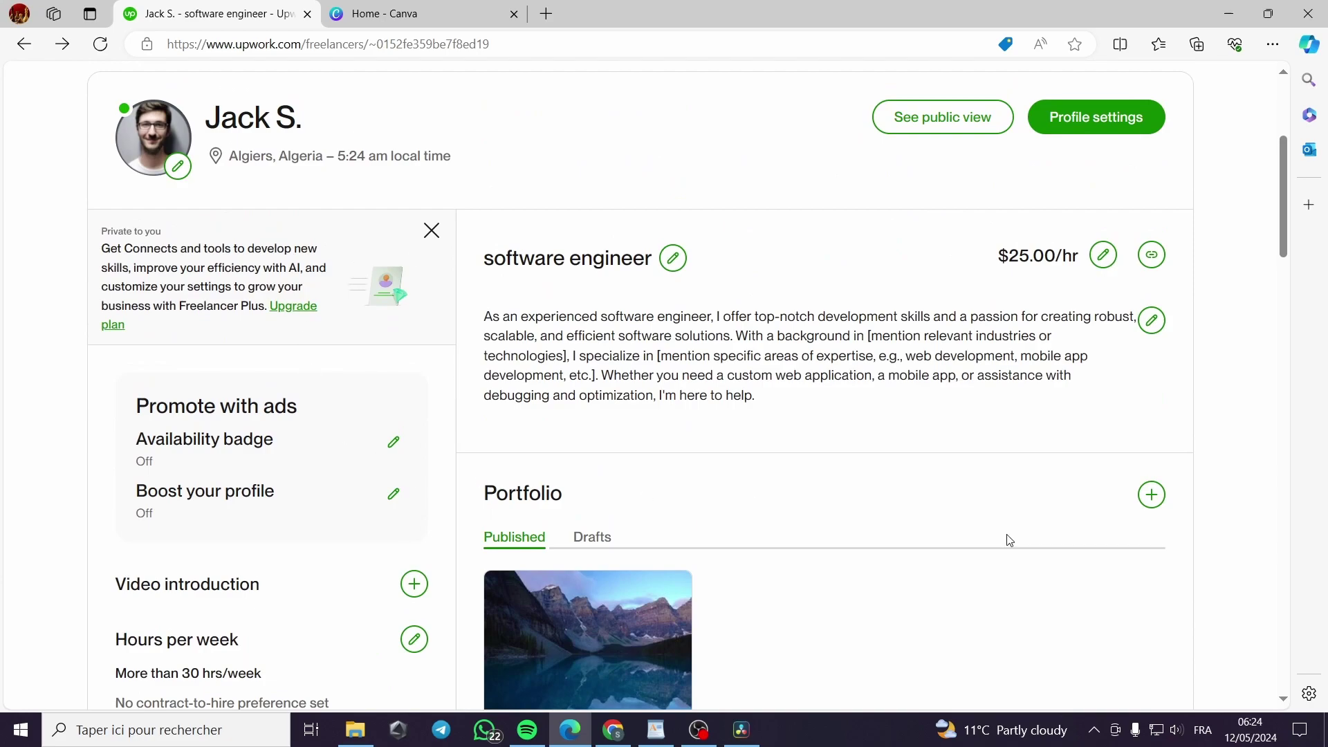
scroll(1011, 541, "down", 1)
scroll(909, 518, "up", 2)
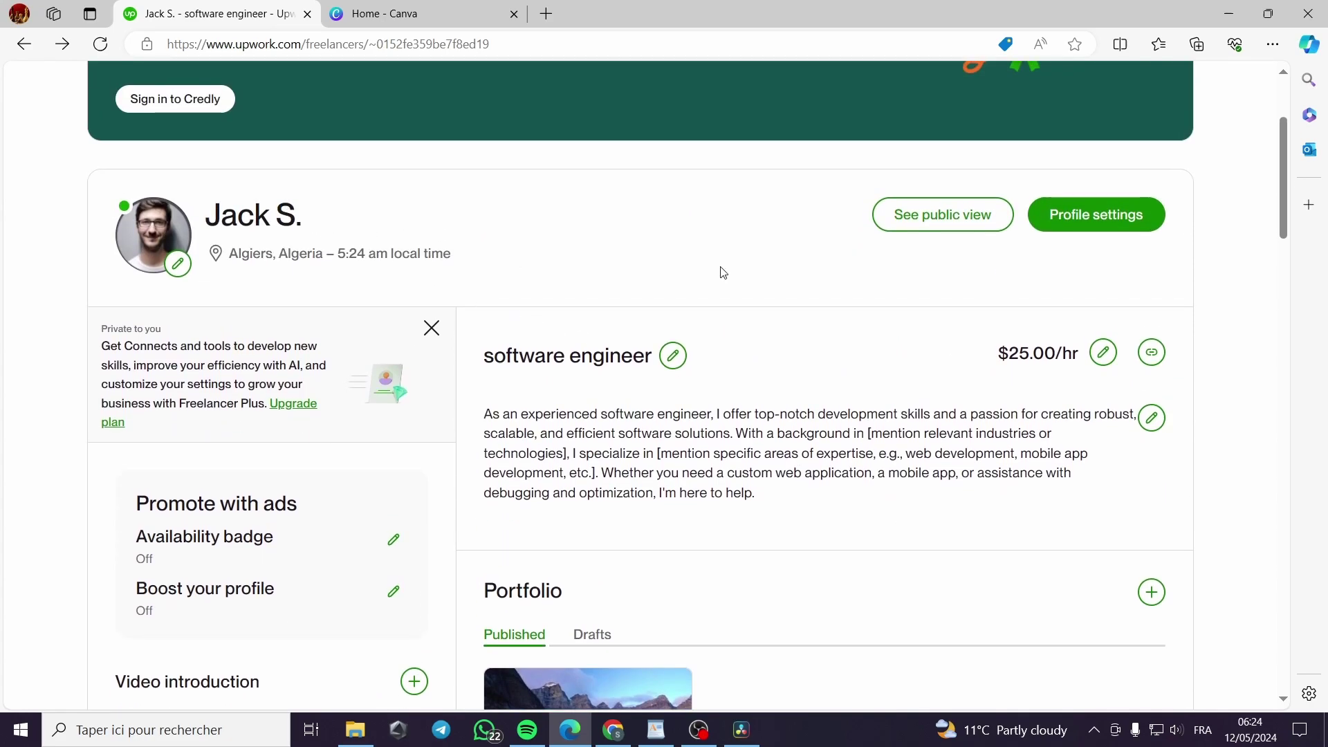
scroll(933, 483, "down", 1)
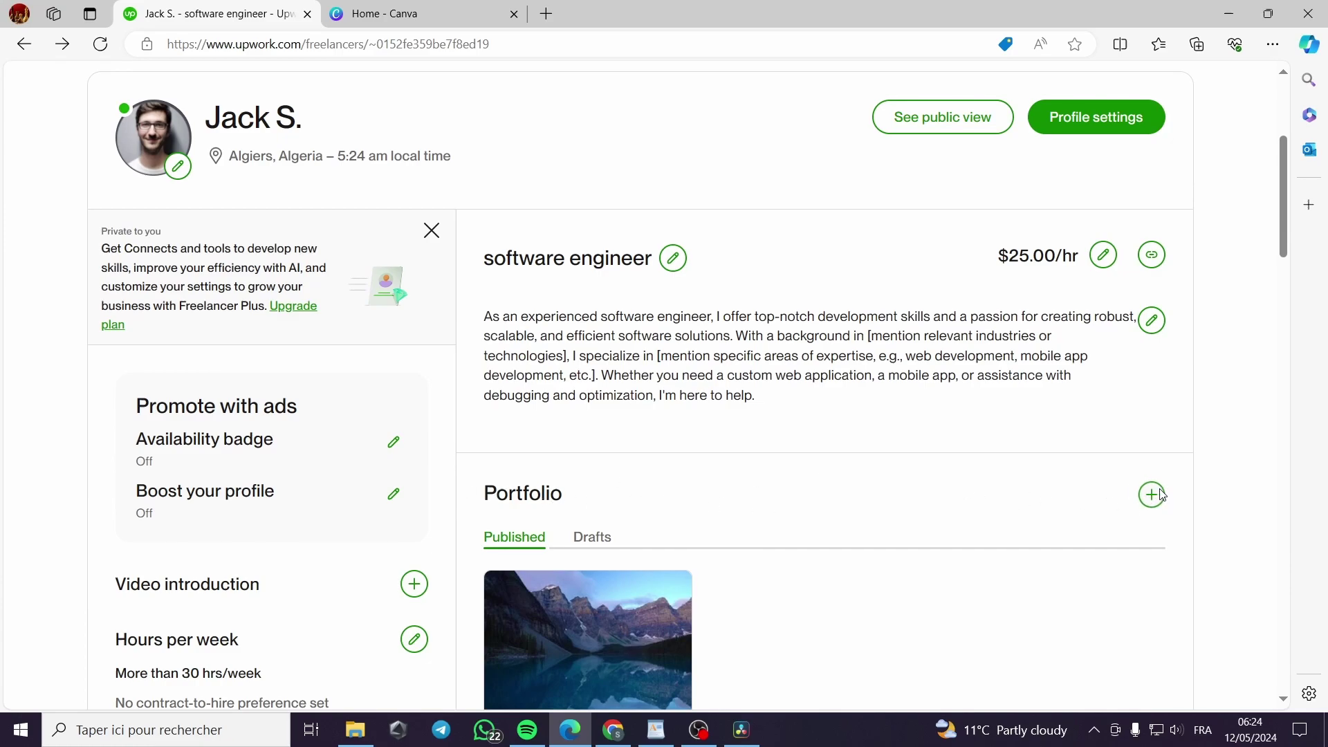
Step: Add a new Portfolio project, glance at the Canva tab, and return to the empty Upwork form
left_click(1151, 495)
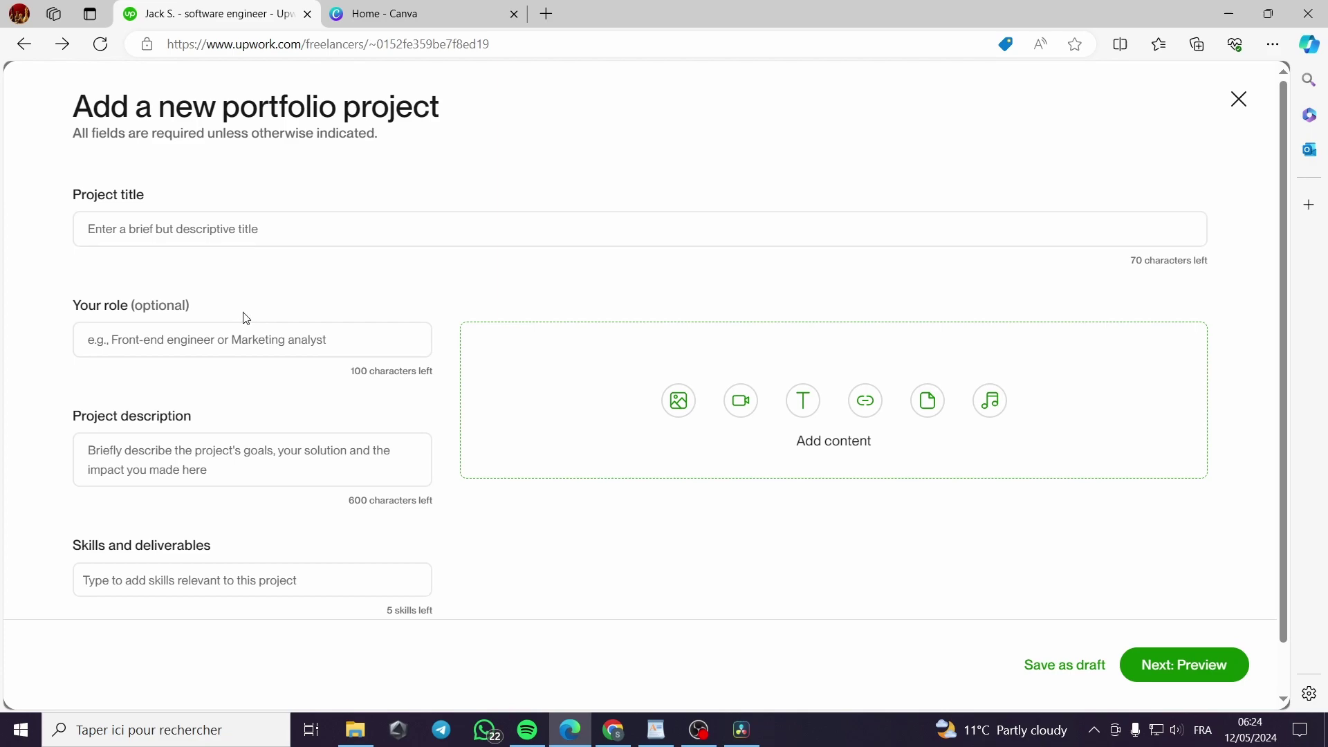
left_click(426, 17)
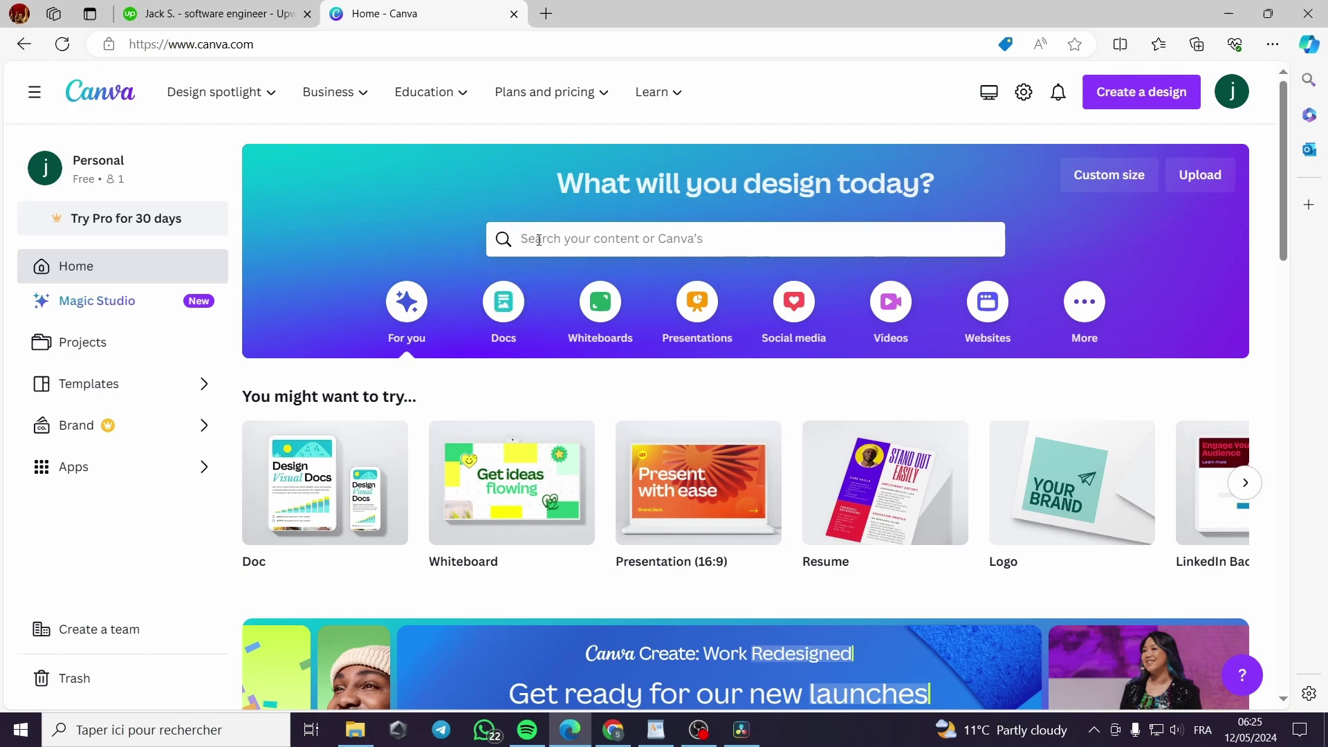
left_click(193, 16)
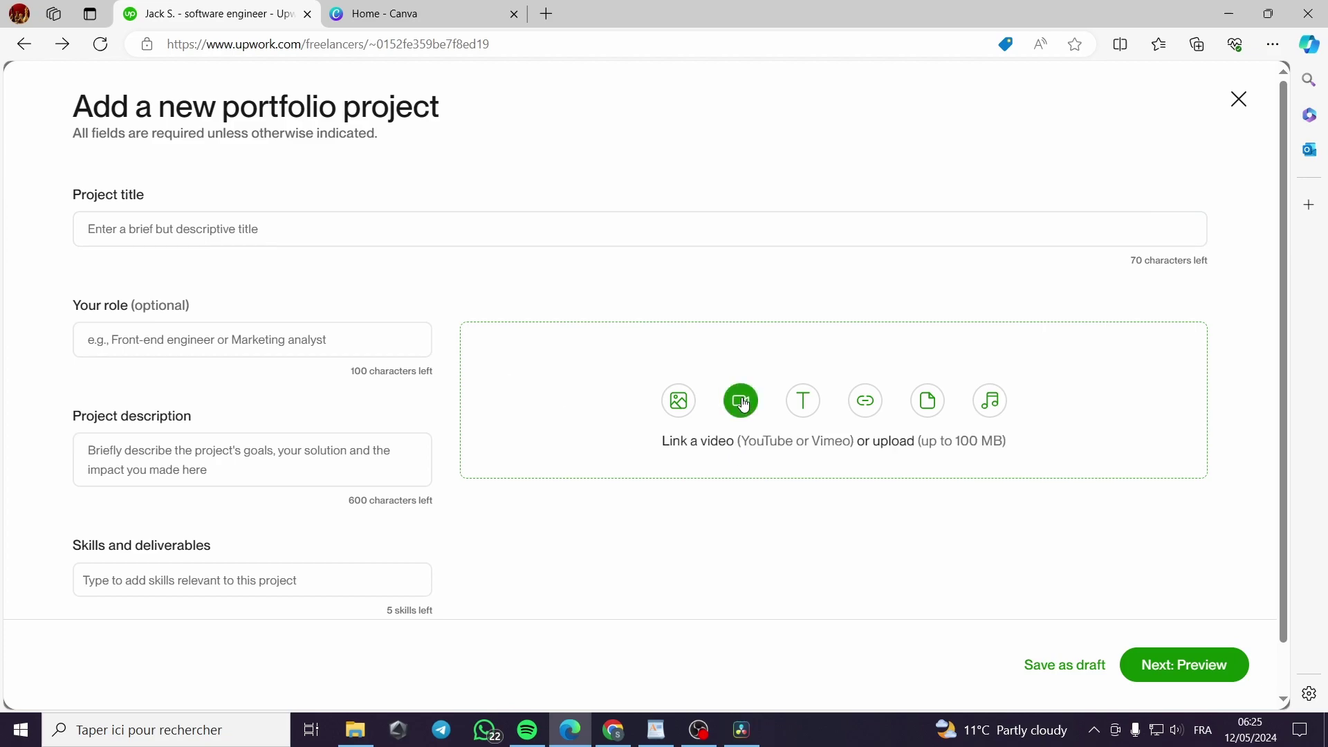
Step: Search Canva templates for 'logo' from the home page
left_click(397, 23)
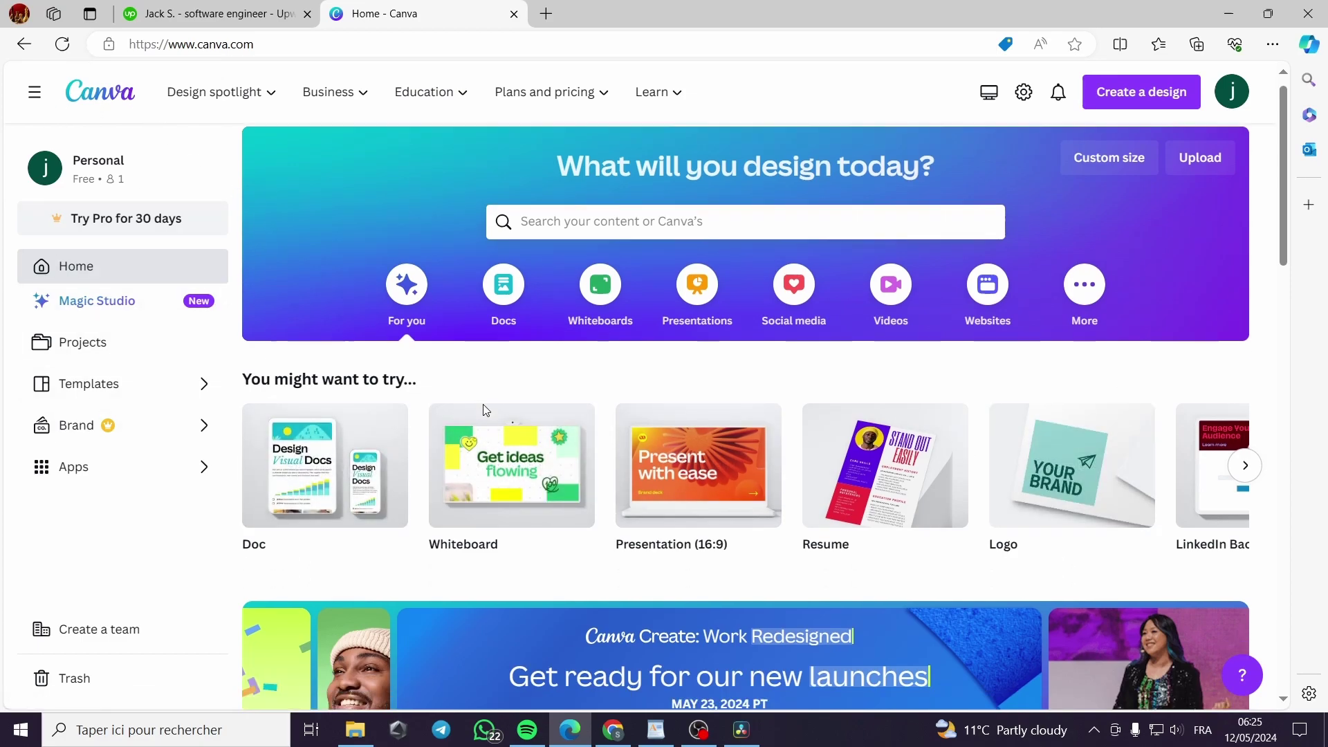
scroll(482, 403, "down", 3)
scroll(487, 404, "down", 1)
scroll(560, 423, "down", 1)
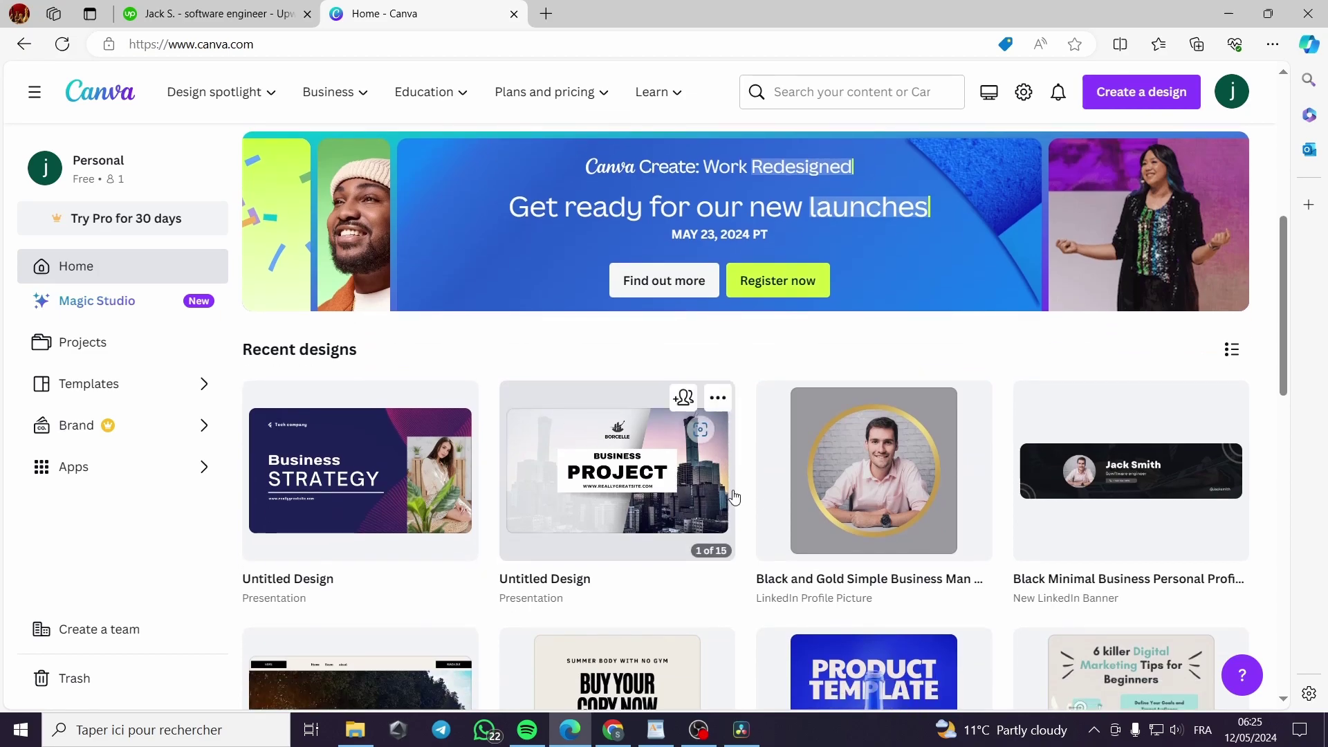
scroll(733, 498, "up", 2)
scroll(743, 516, "up", 3)
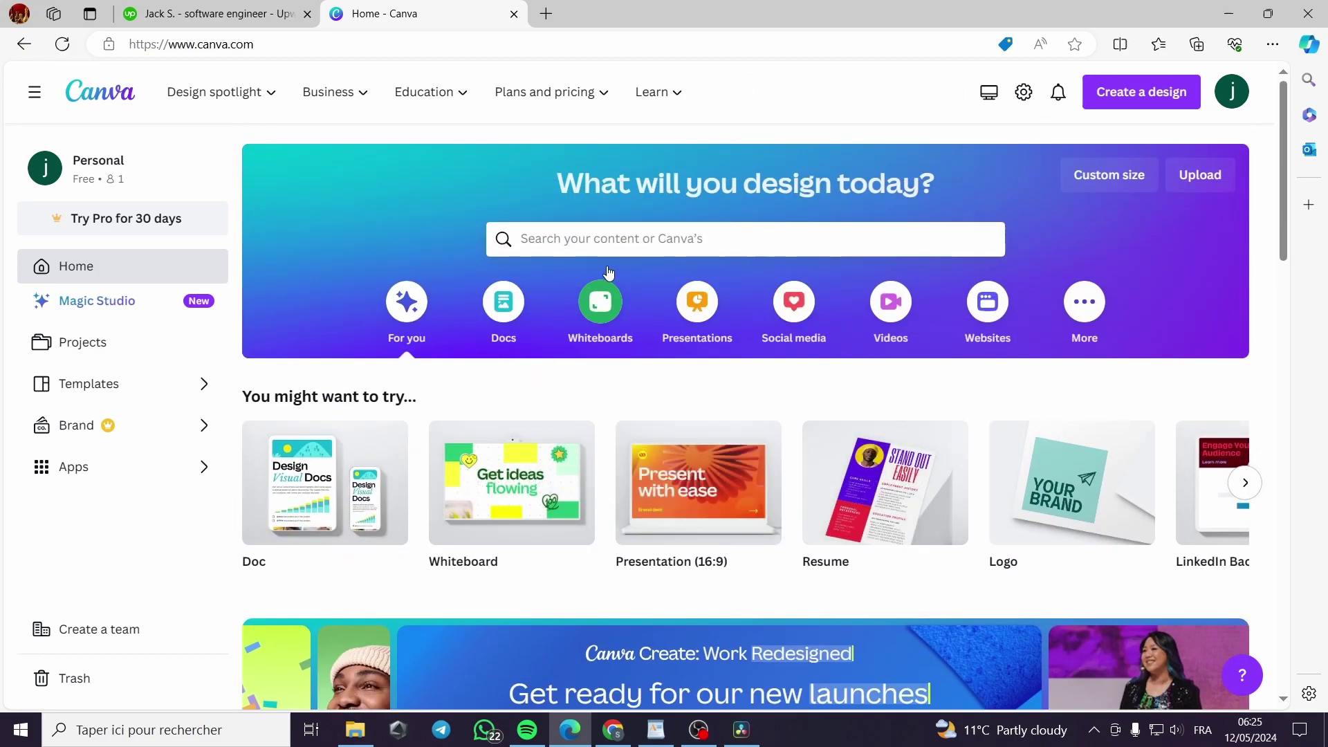
left_click(633, 240)
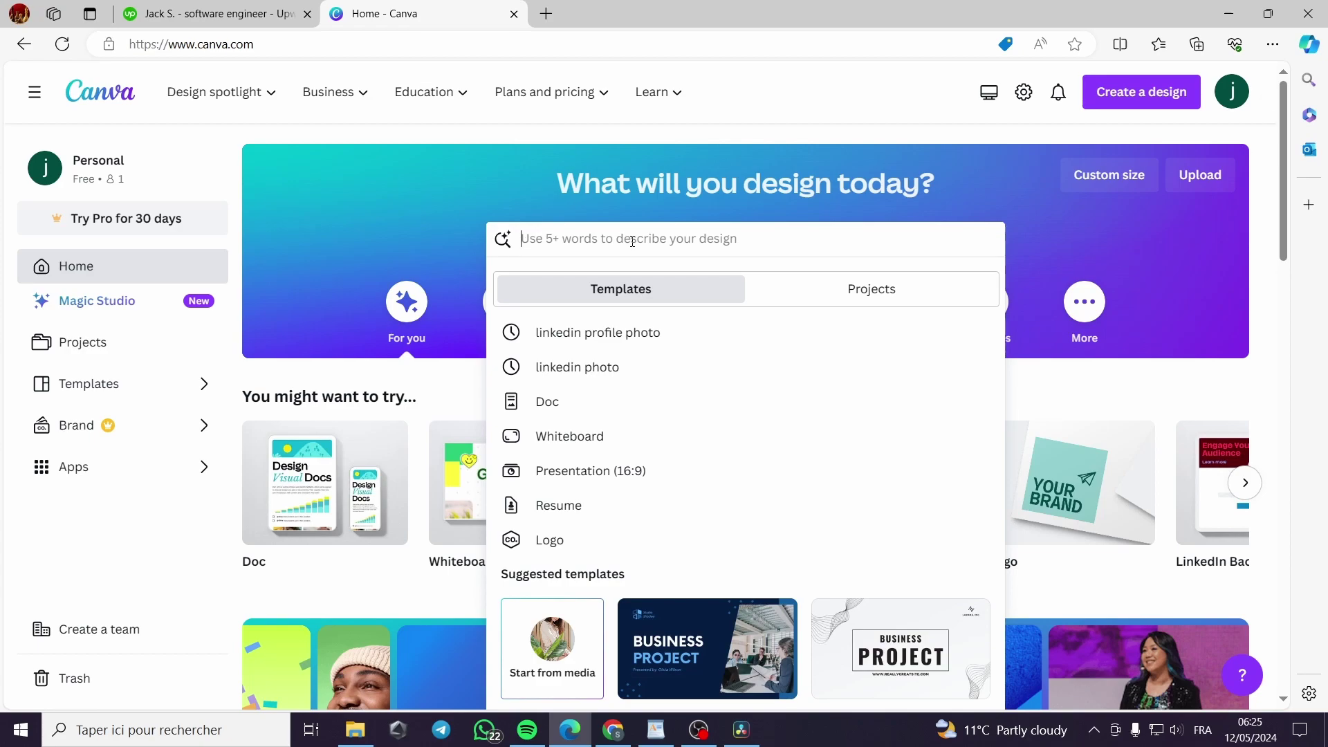
type("logo")
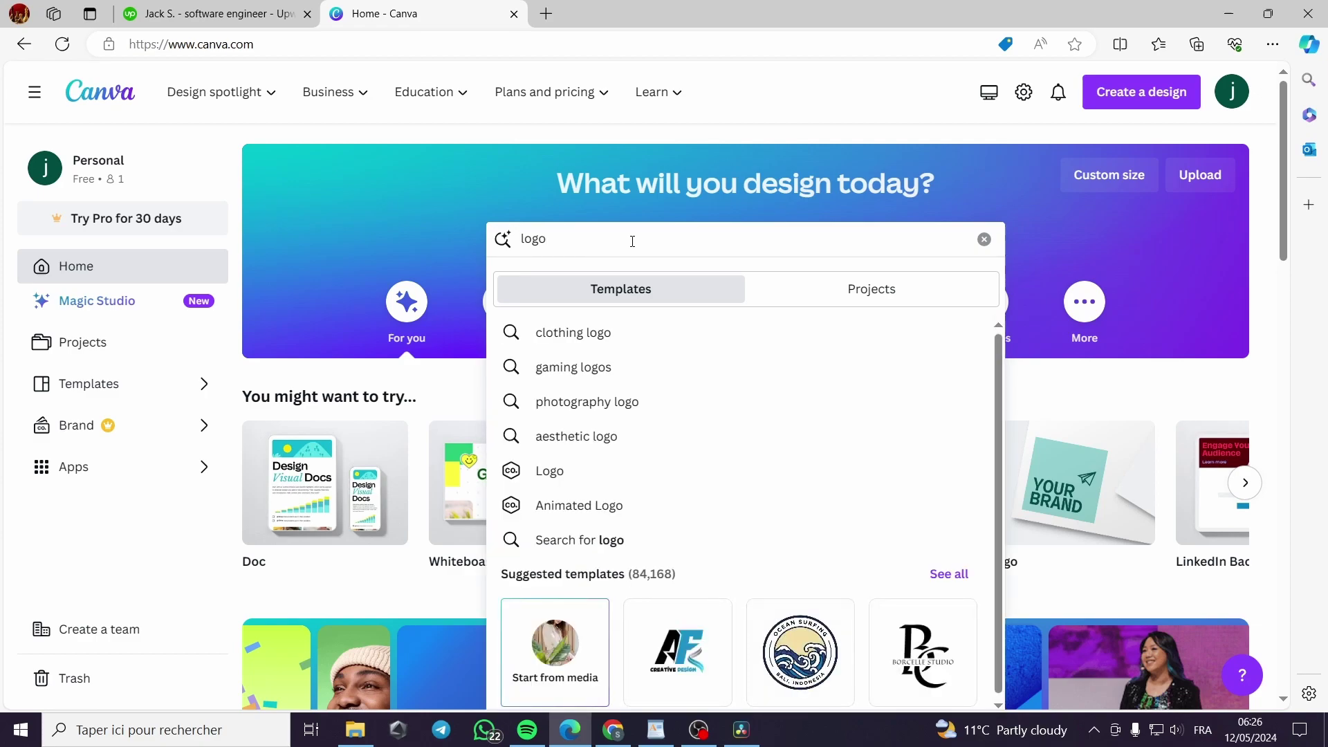
key("Return")
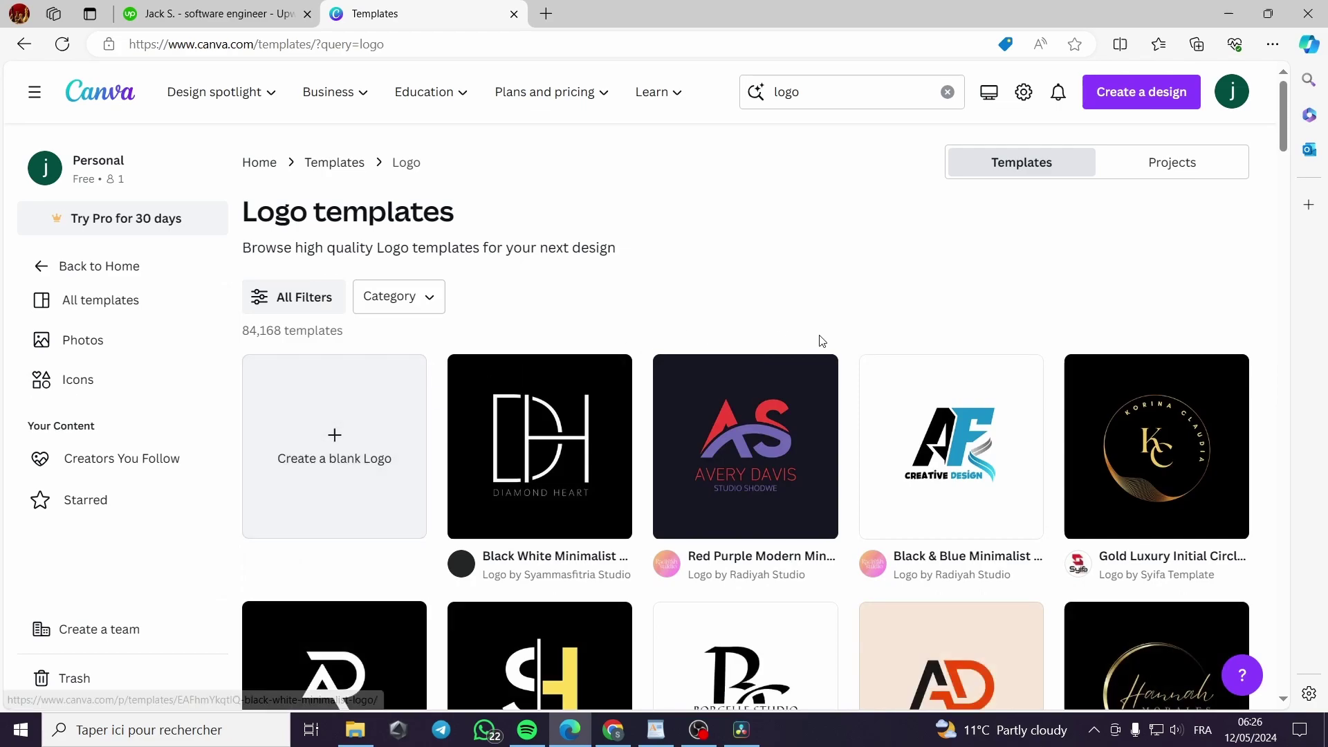
scroll(821, 340, "down", 1)
scroll(674, 384, "down", 2)
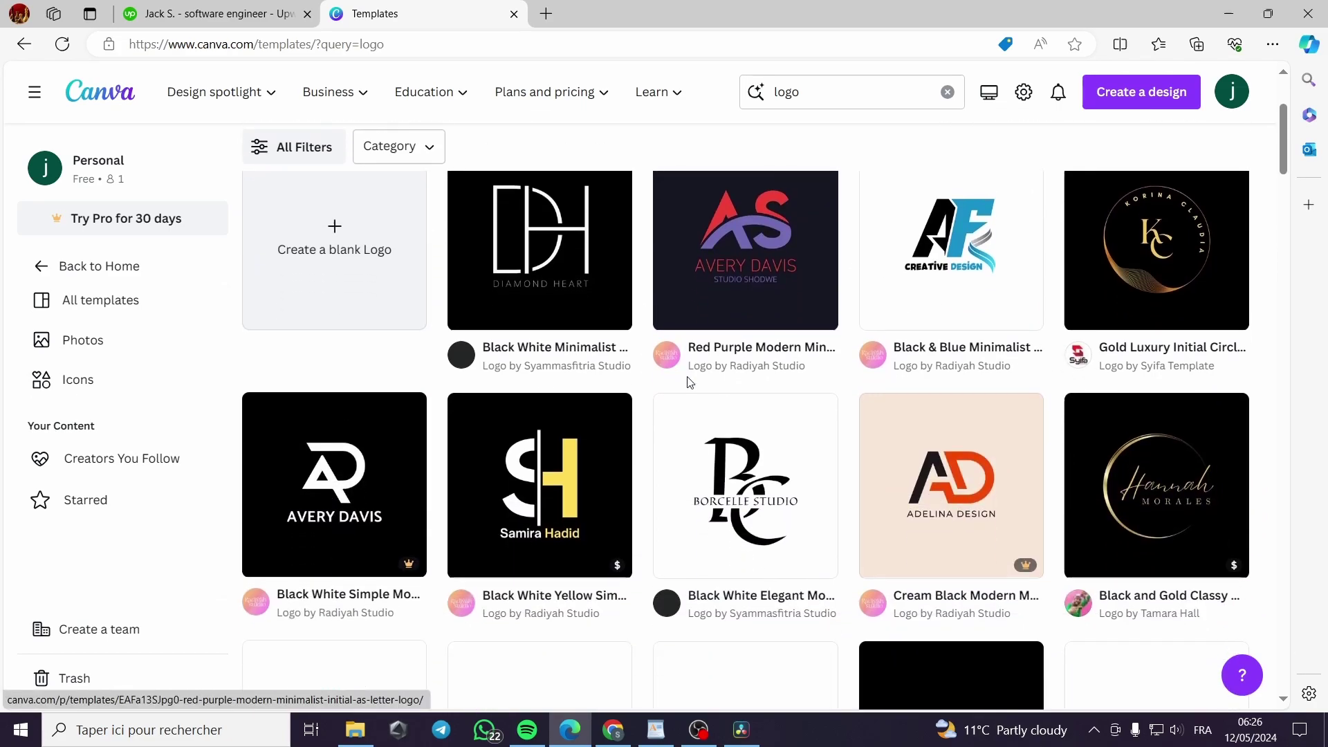
scroll(670, 519, "down", 1)
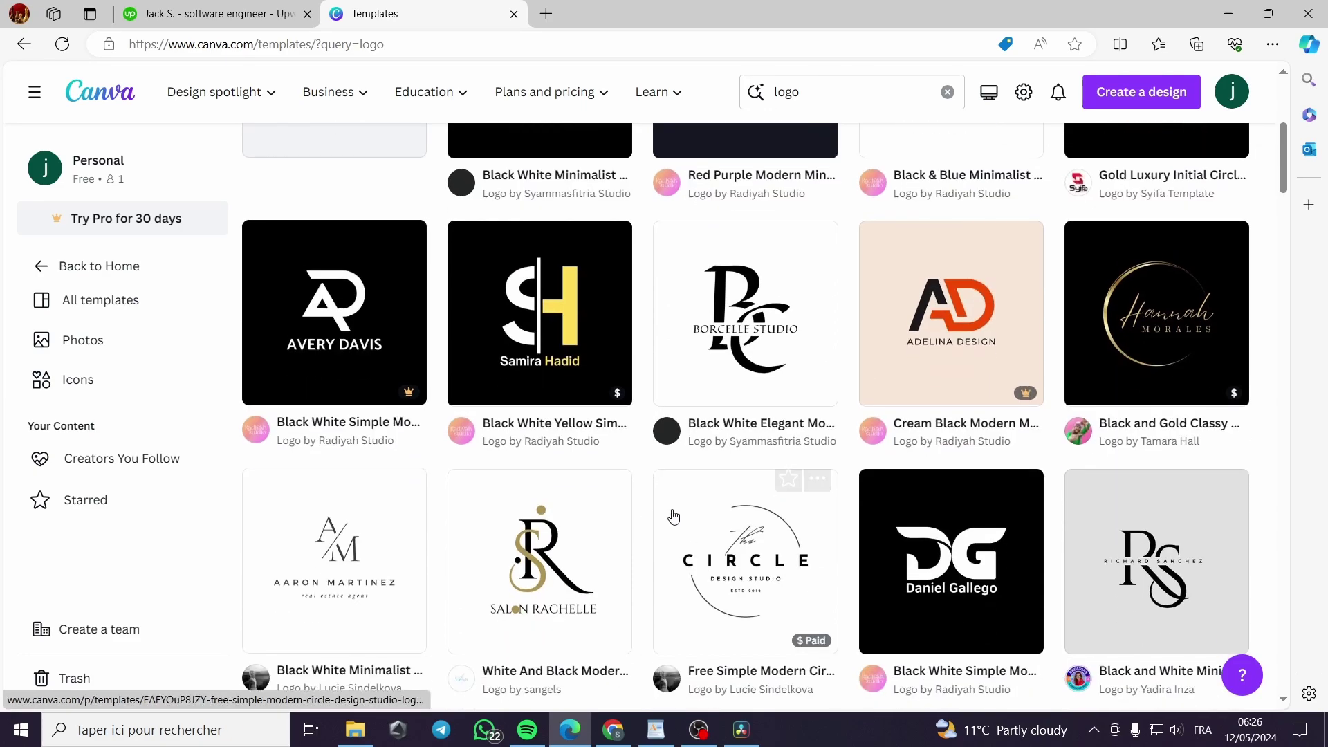
scroll(695, 527, "down", 2)
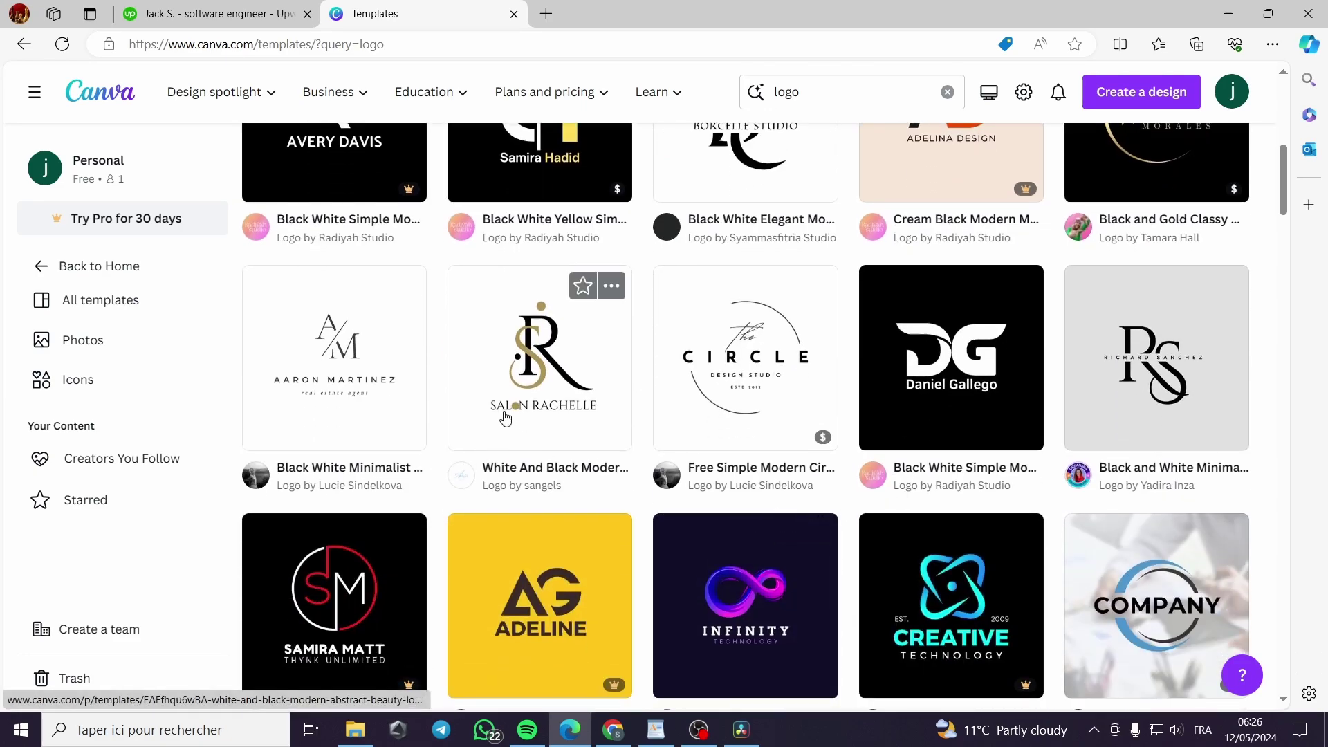
mouse_move(334, 560)
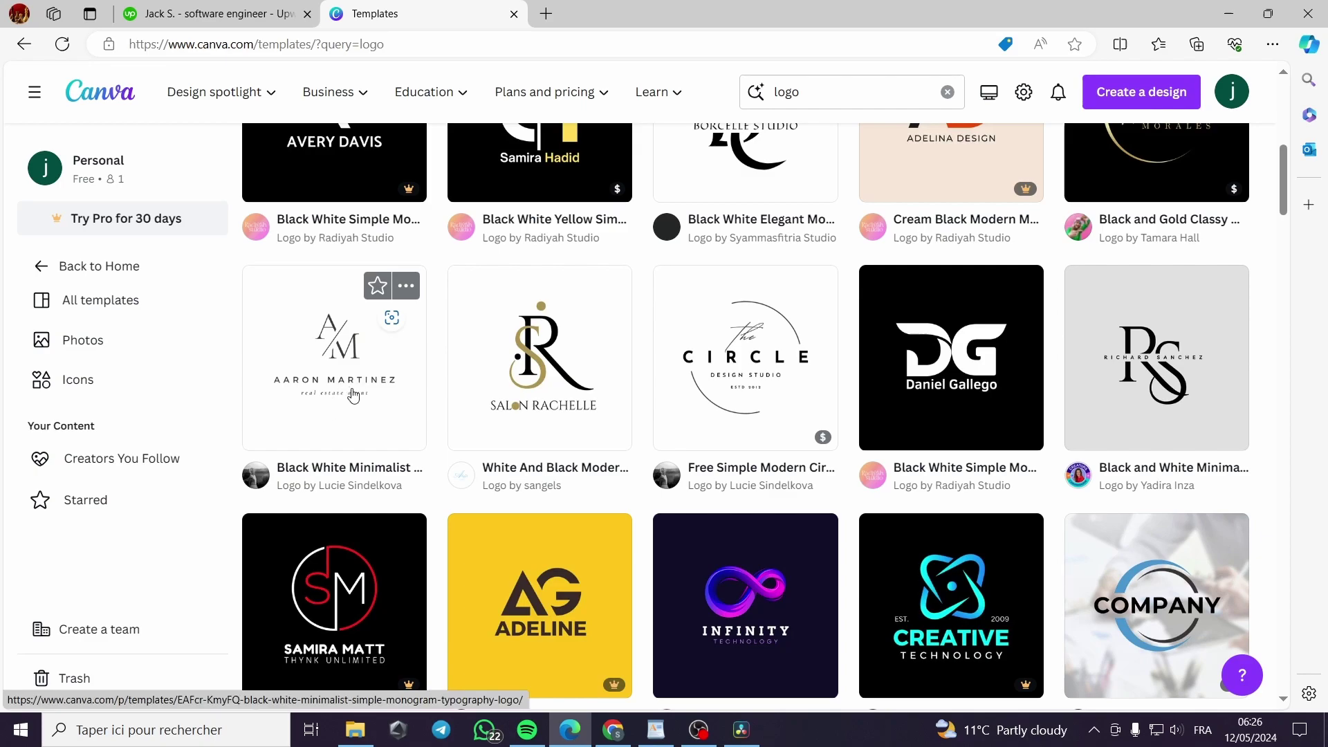
Step: Open the Black White Minimalist Simple Monogram template and rename AARON MARTINEZ to JACK SMITH
left_click(339, 394)
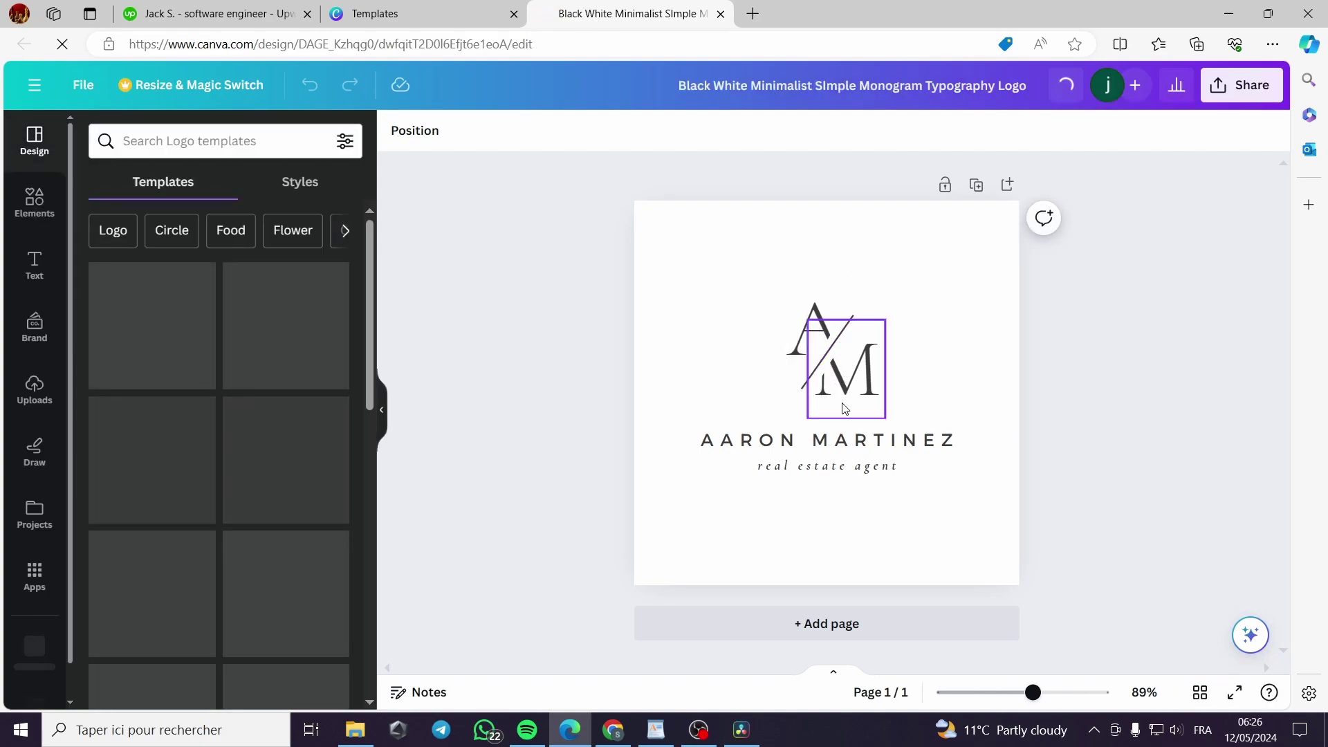
left_click(841, 376)
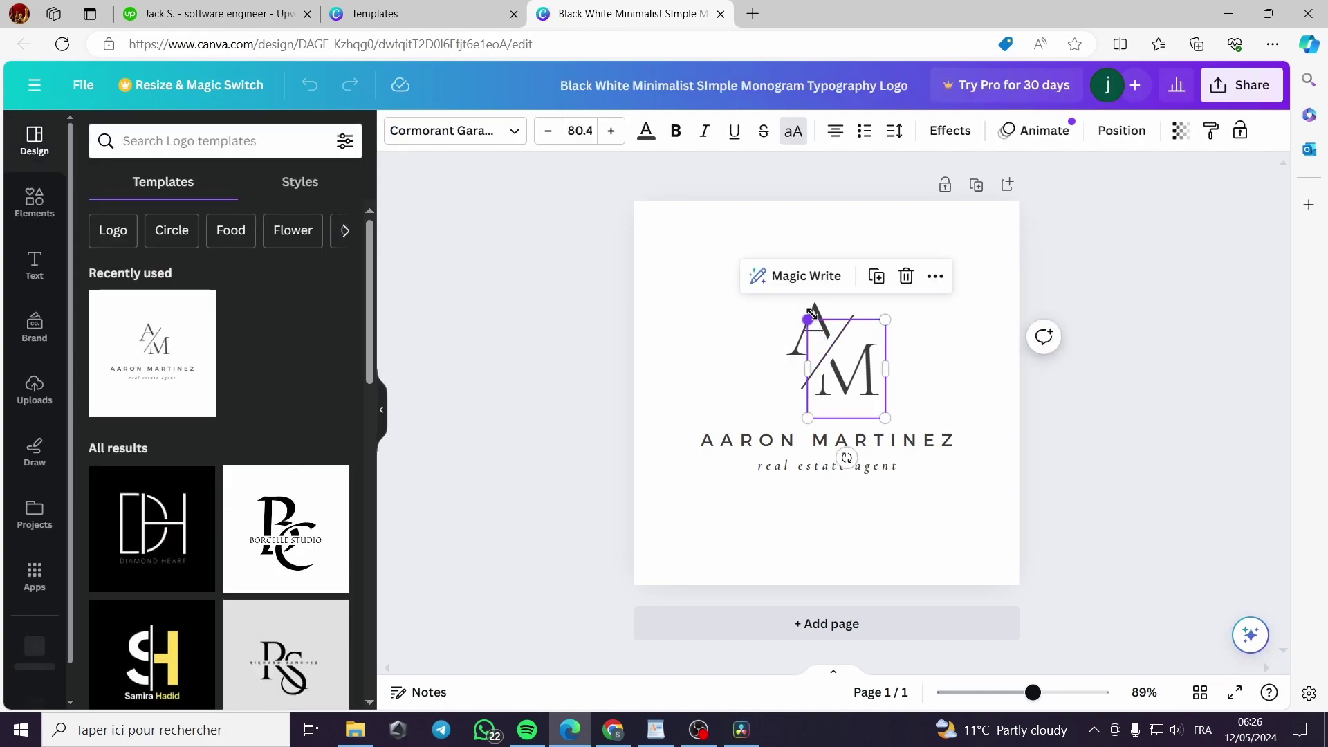
left_click(935, 413)
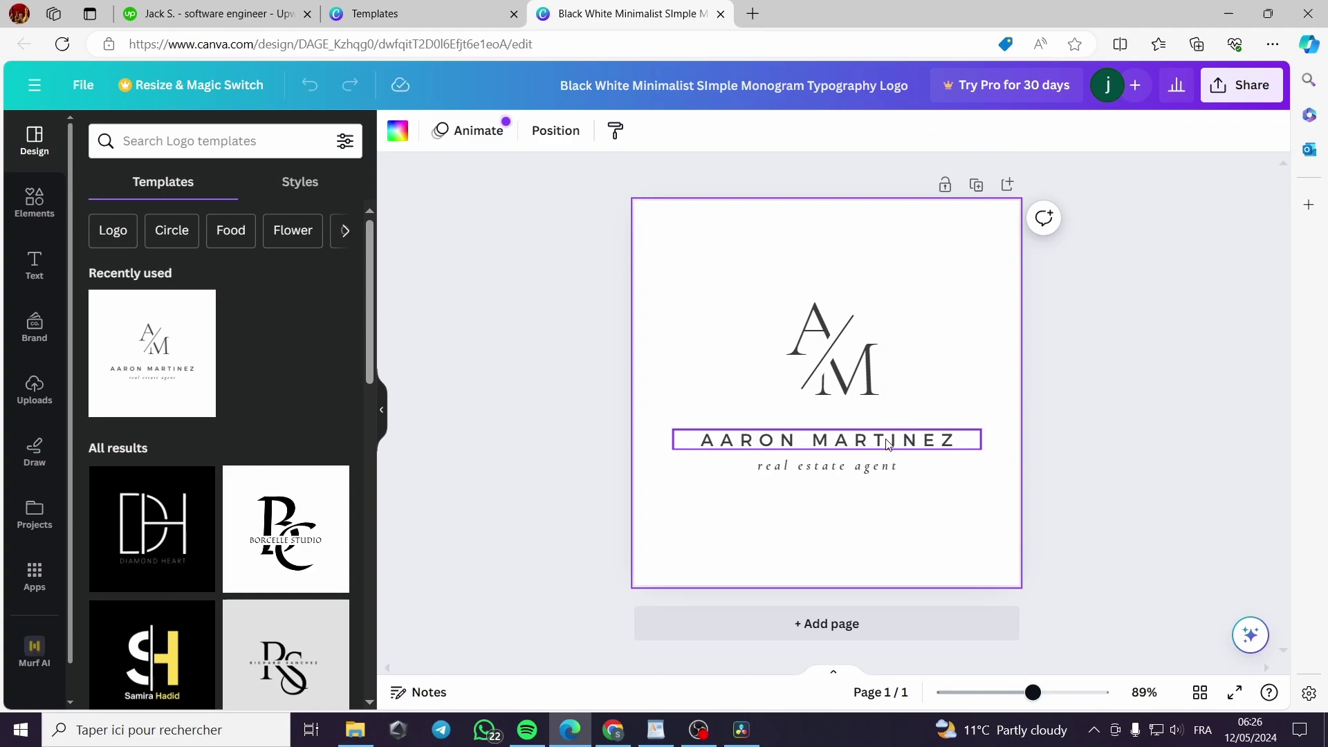
left_click(842, 440)
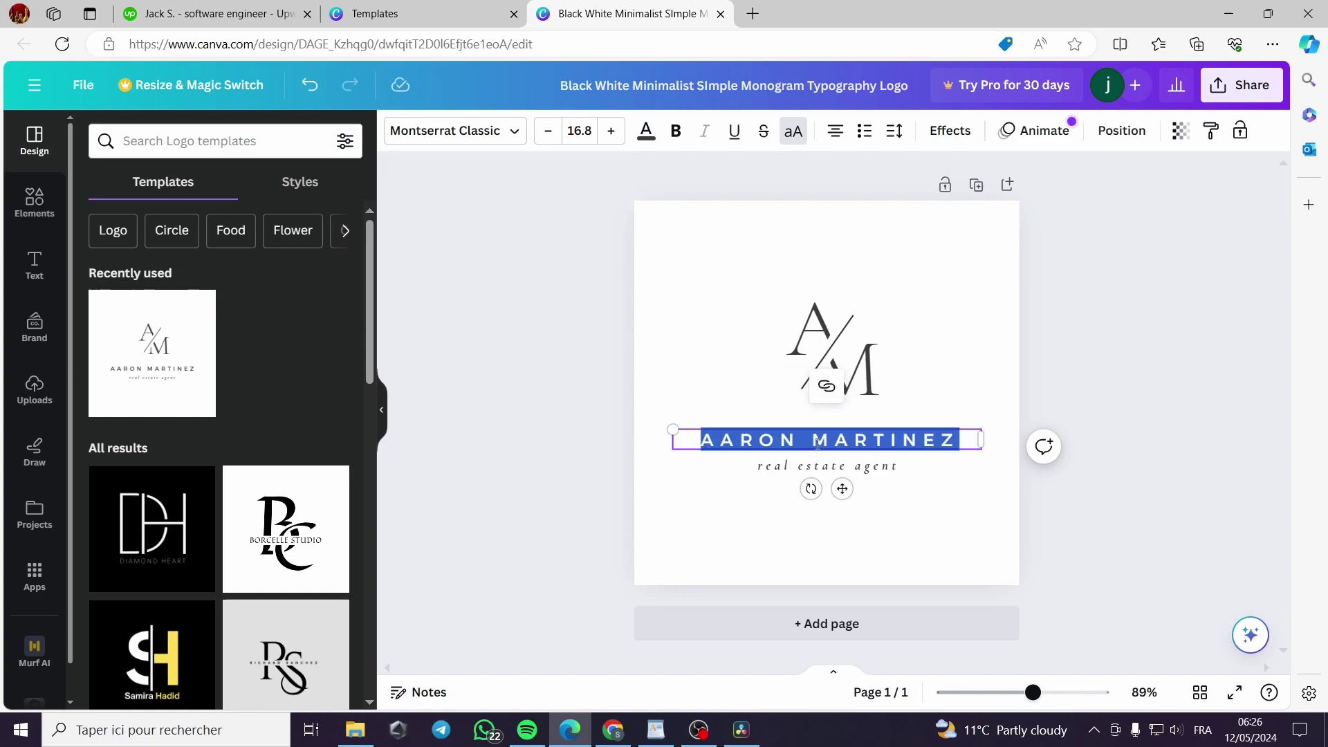
type("JAC")
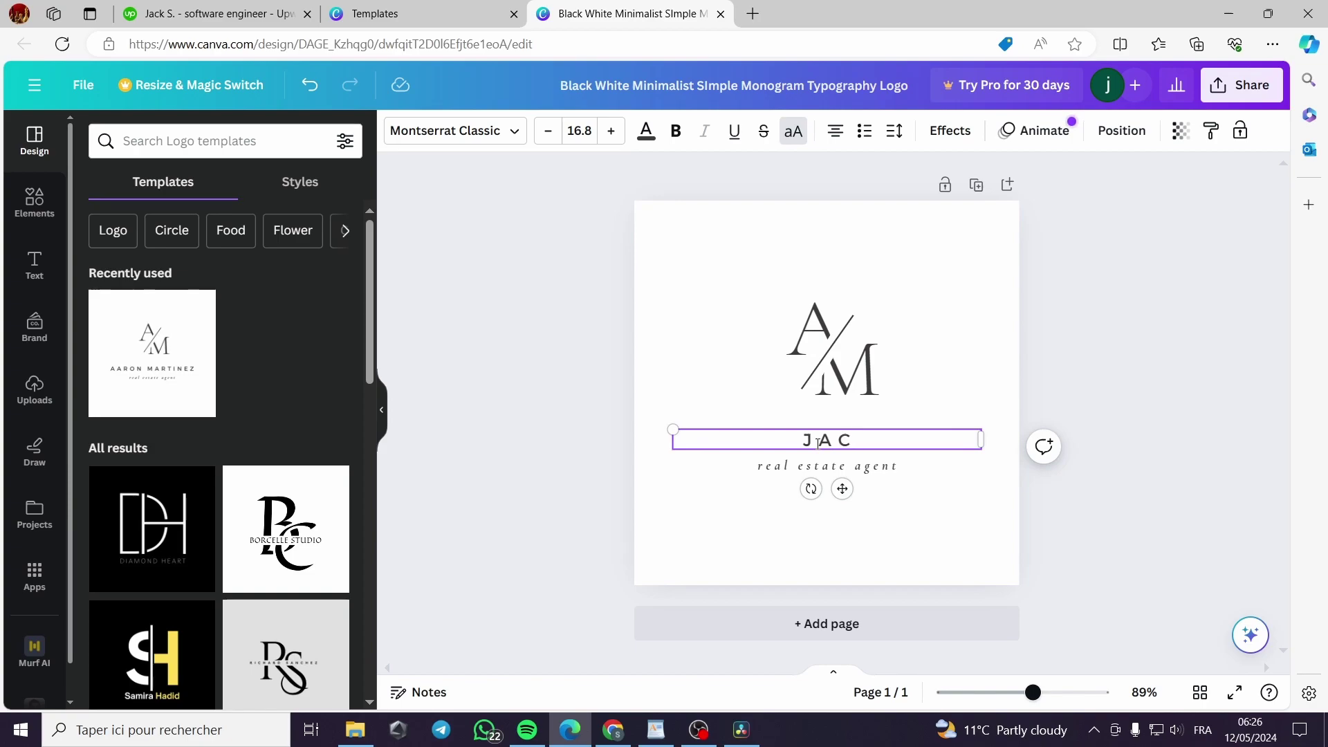
type("K SMIT")
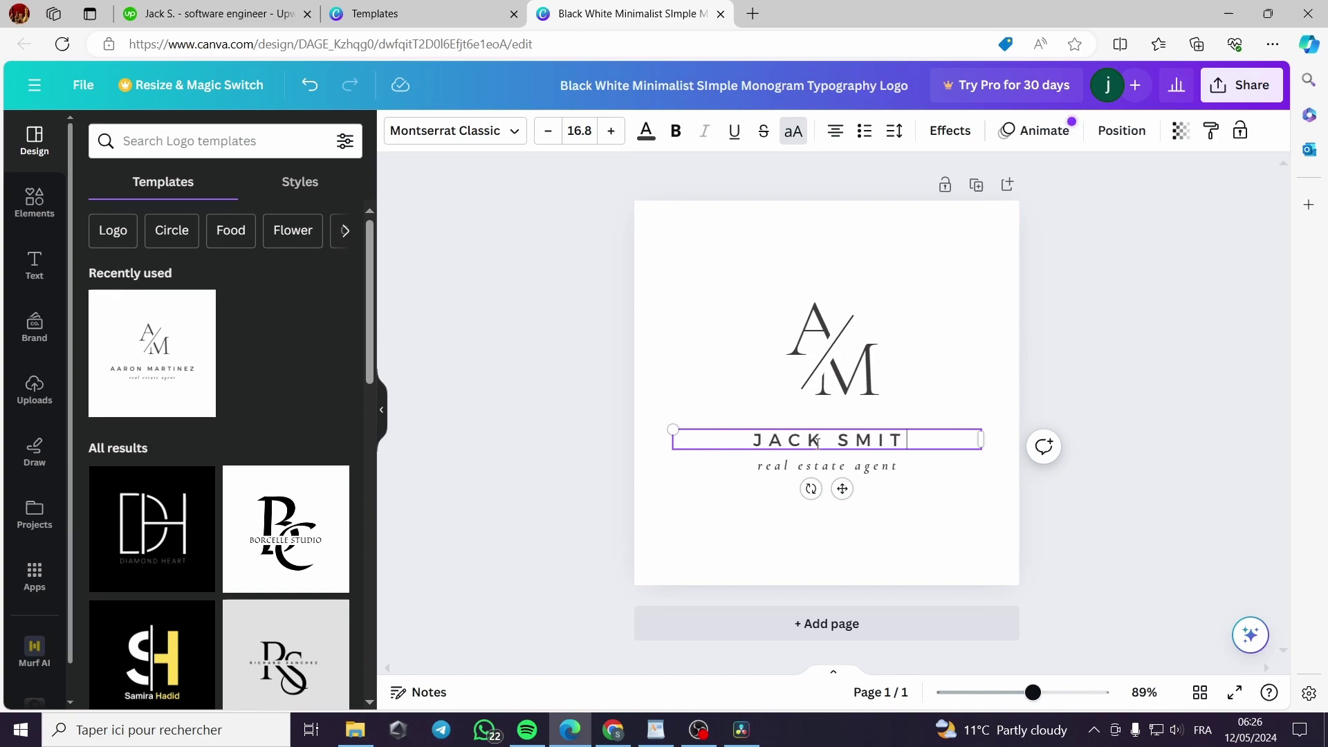
type("H")
Step: Replace the real estate agent subtitle with 'Graphic Designer', fixing the typo and capital D
left_click(842, 474)
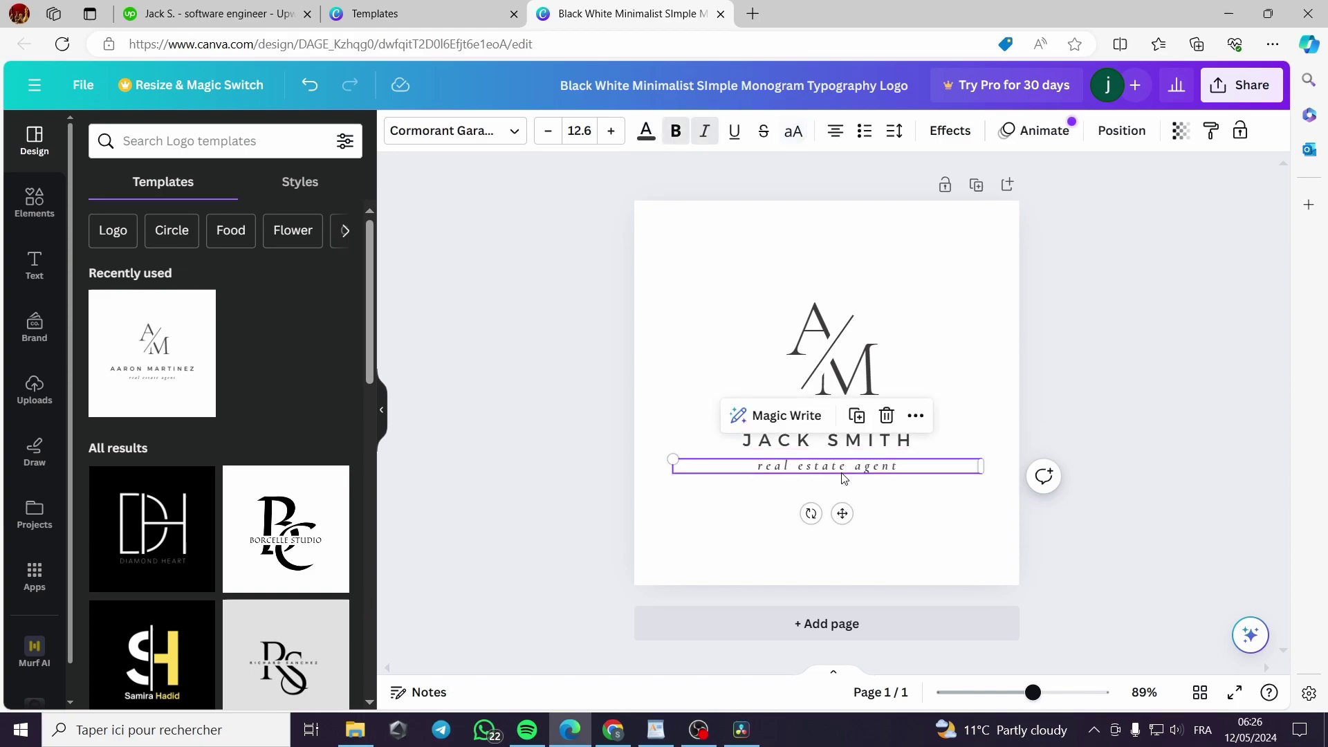
double_click(896, 470)
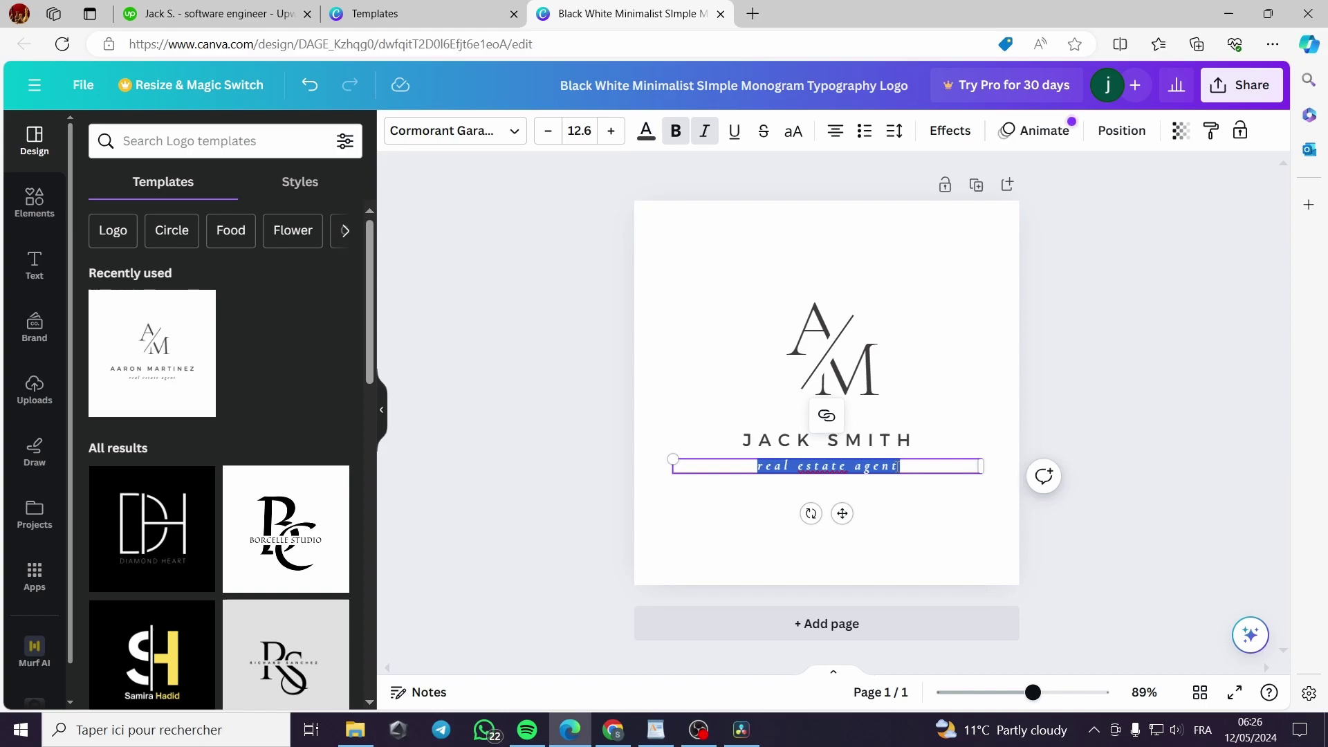
key("BackSpace")
type("gra")
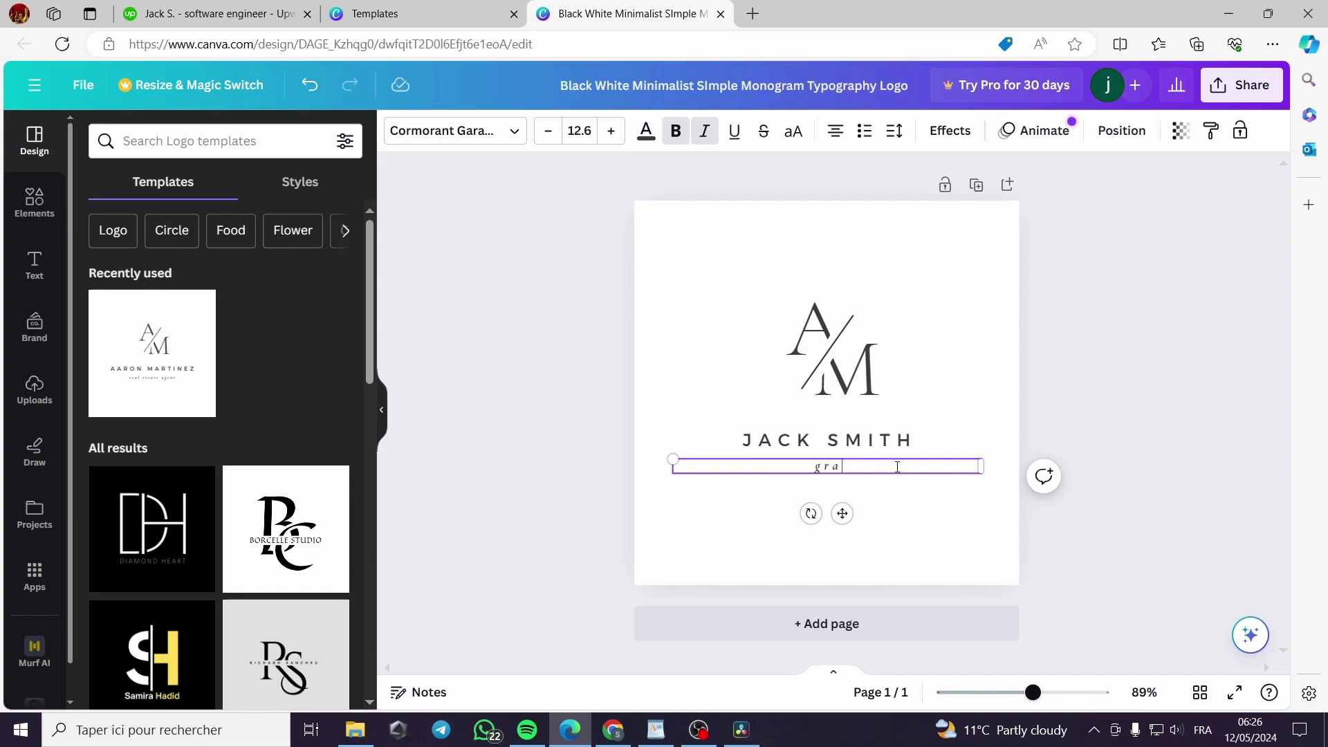
type("phi")
type("c deg")
type("iner")
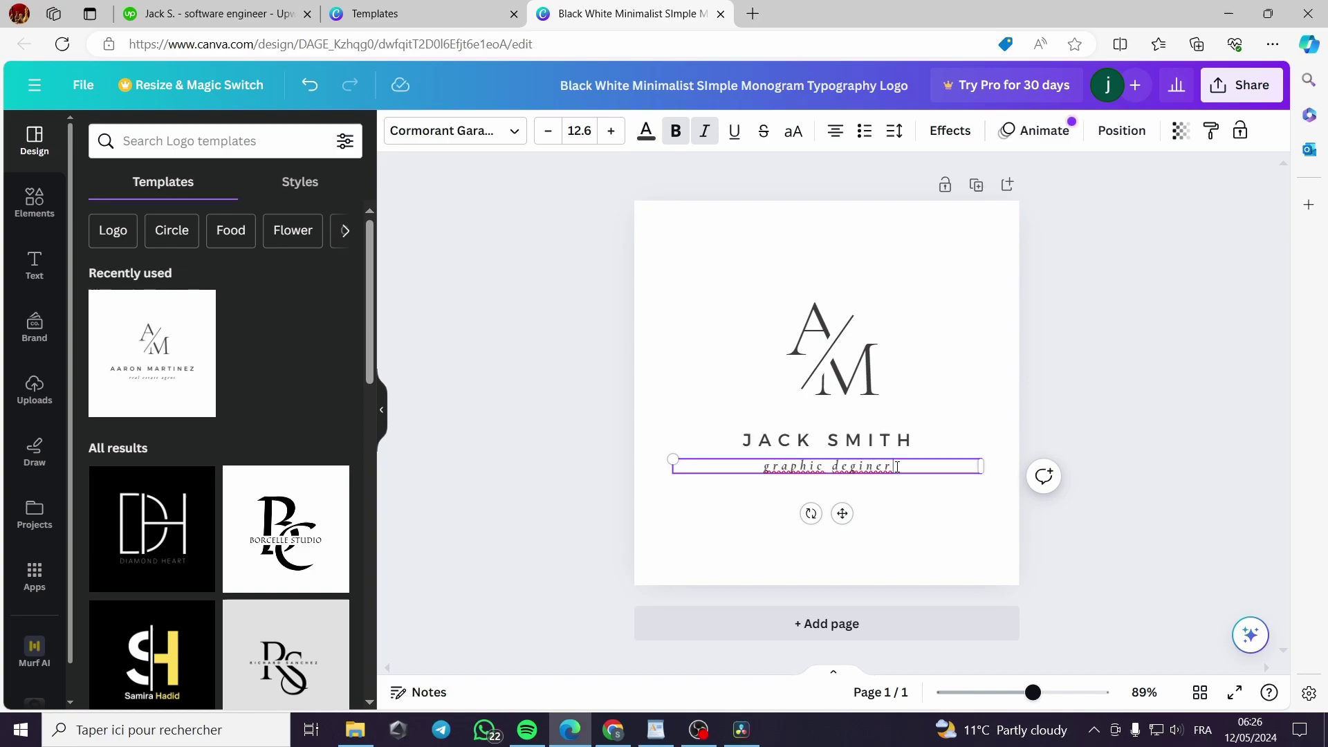
left_click(849, 467)
type("s")
key("BackSpace")
type("g")
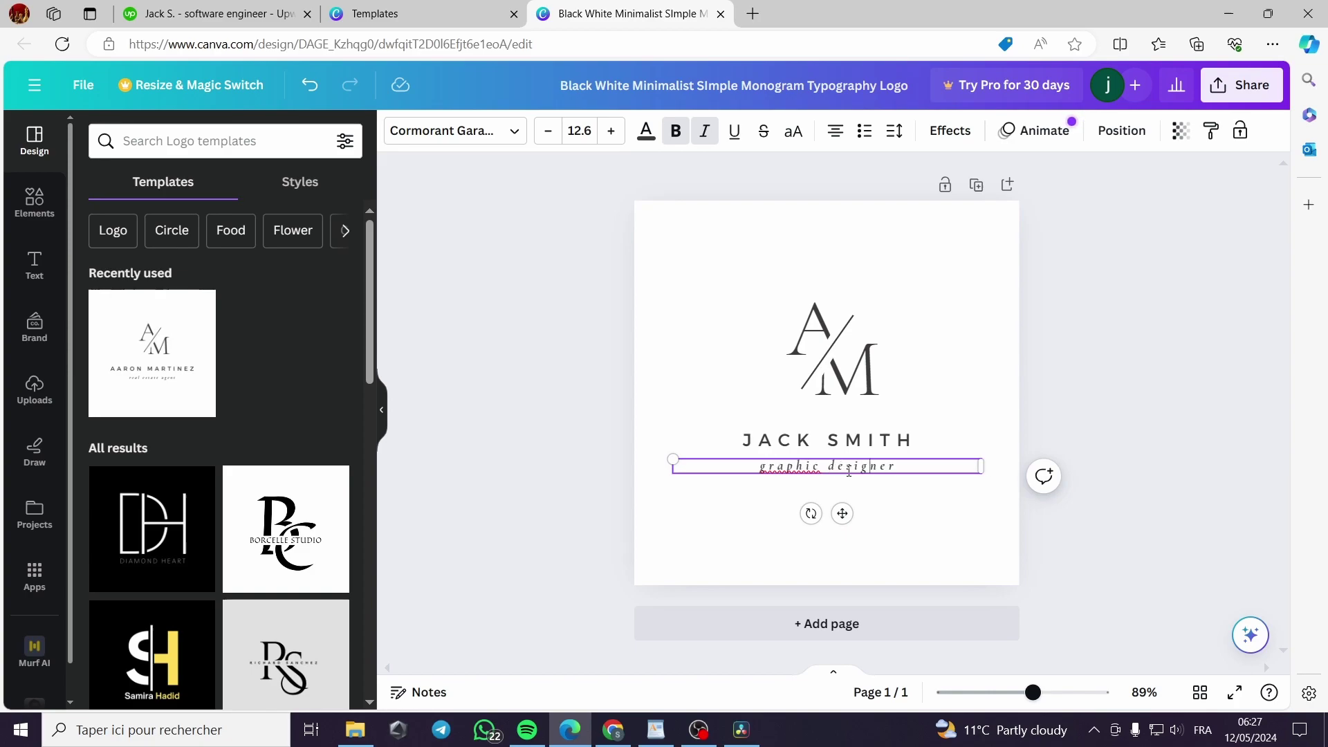
left_click(852, 538)
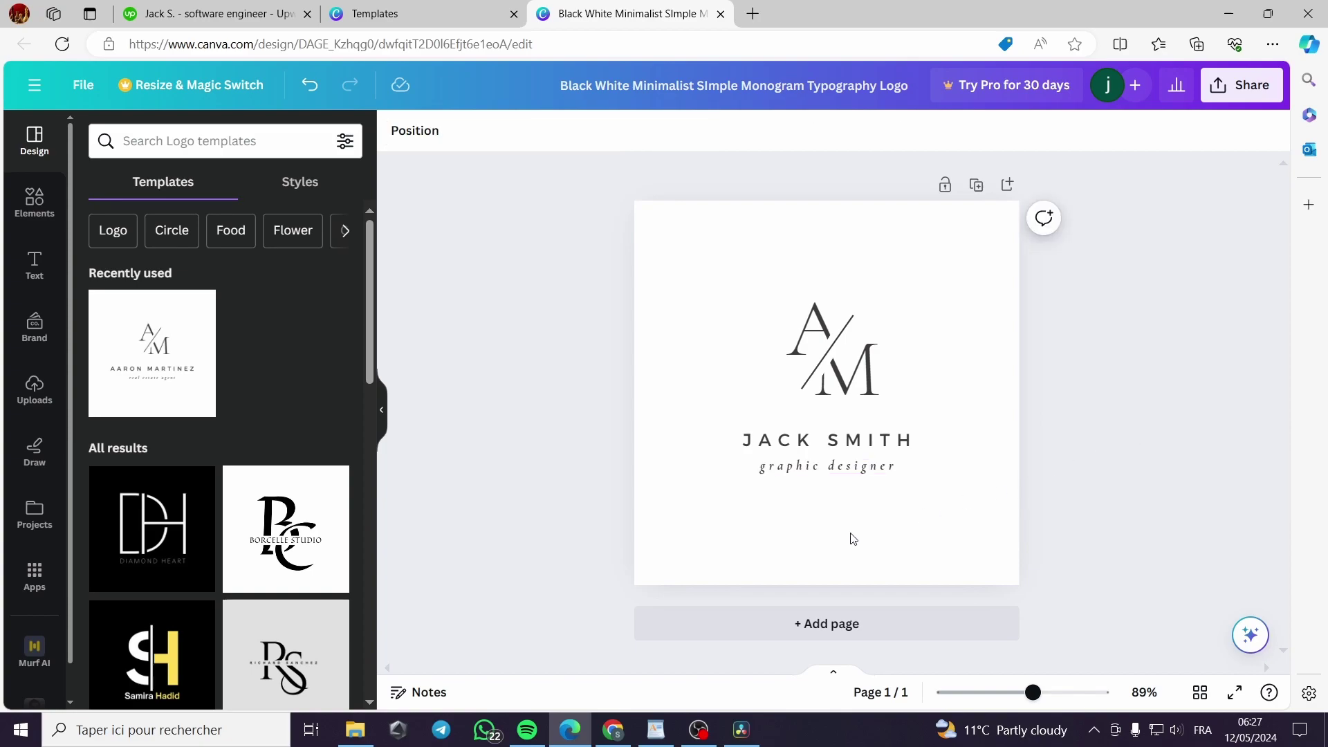
left_click(789, 475)
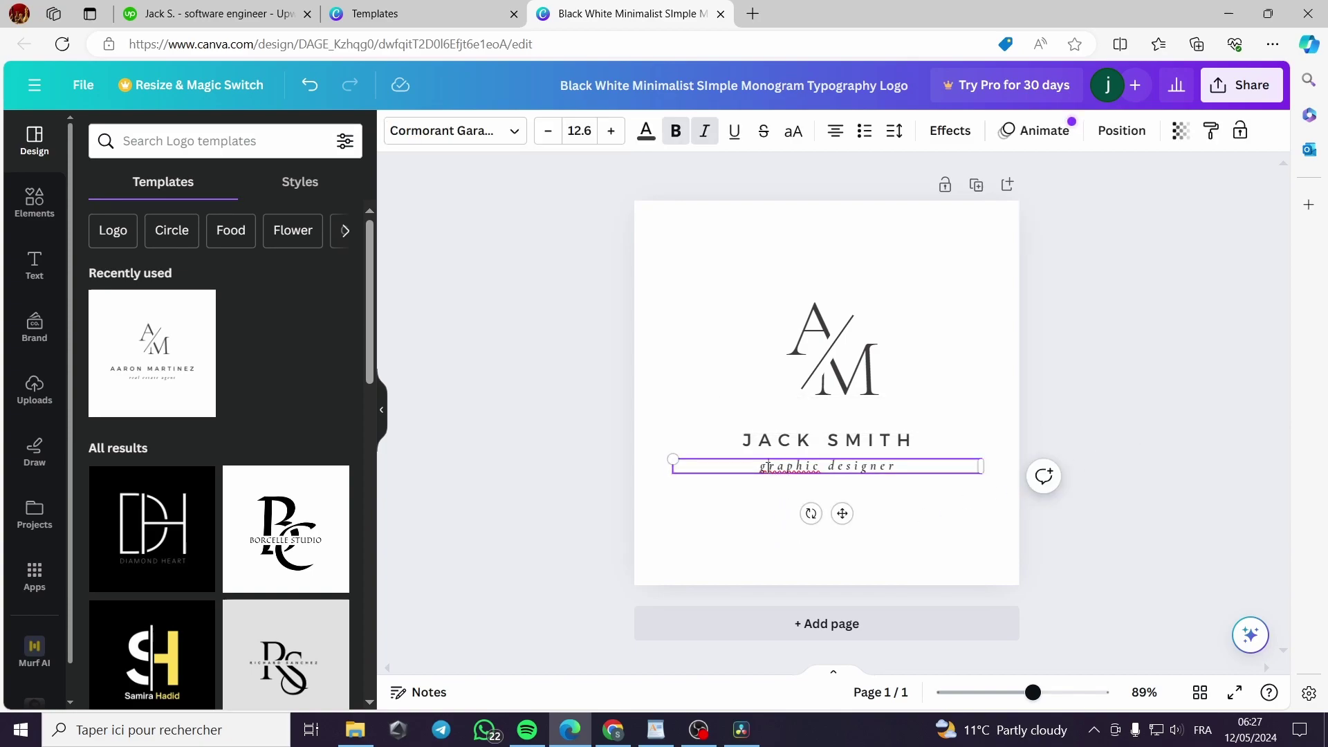
type("G")
left_click_drag(831, 468, 838, 468)
type("D")
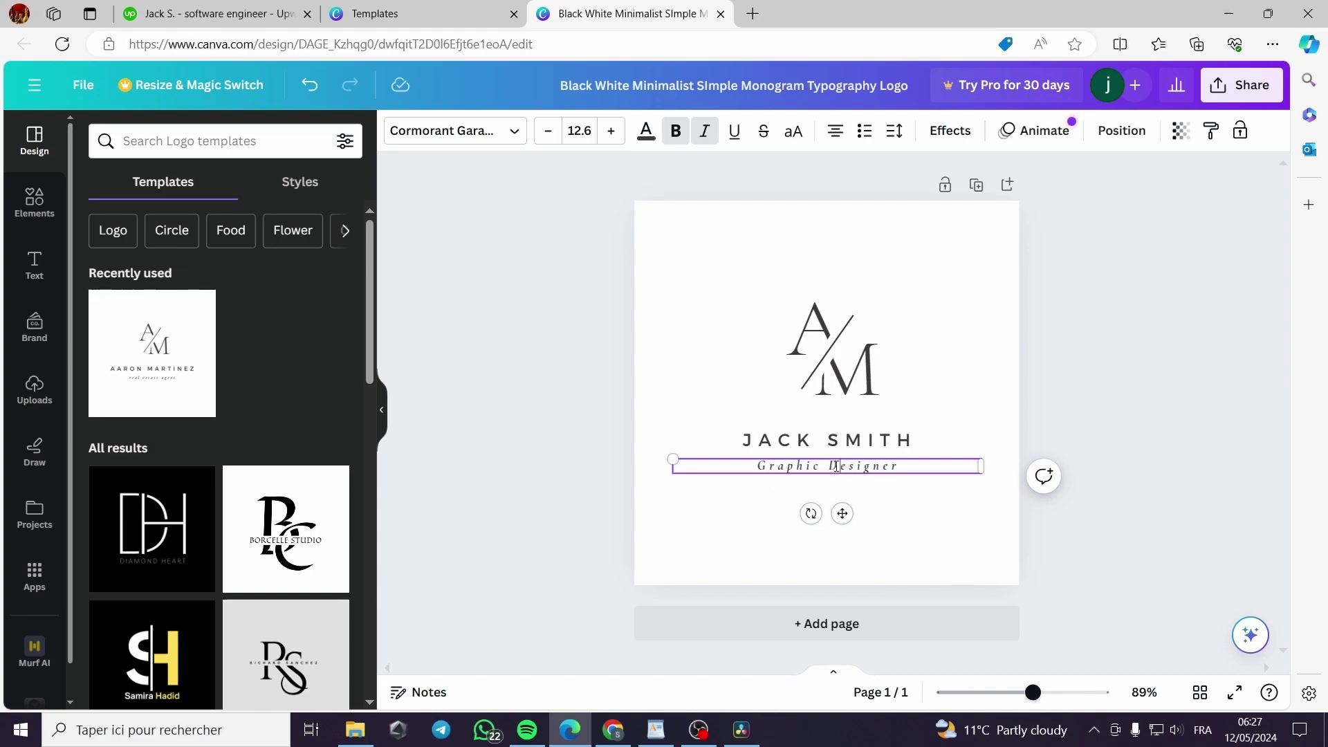
left_click(1106, 429)
Step: Change the monogram letters from A and M to J and S
left_click(818, 347)
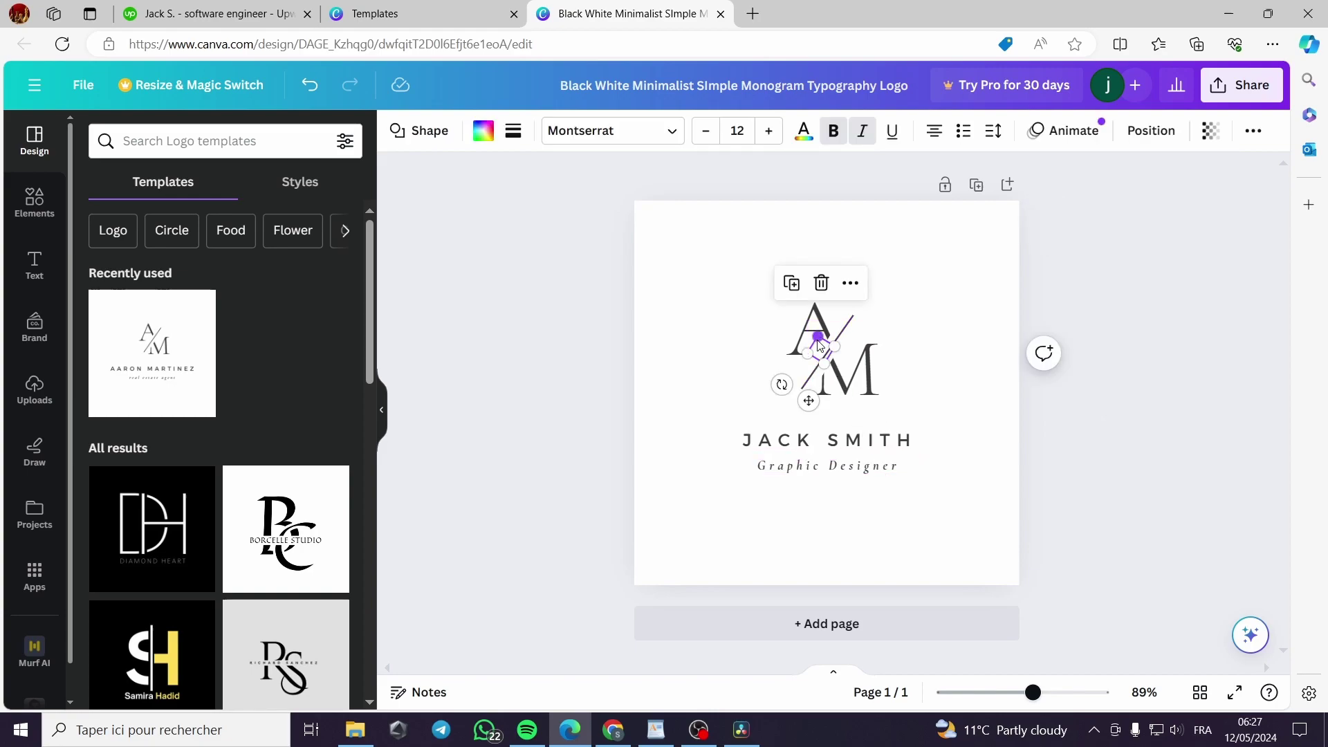
left_click(815, 327)
left_click(797, 318)
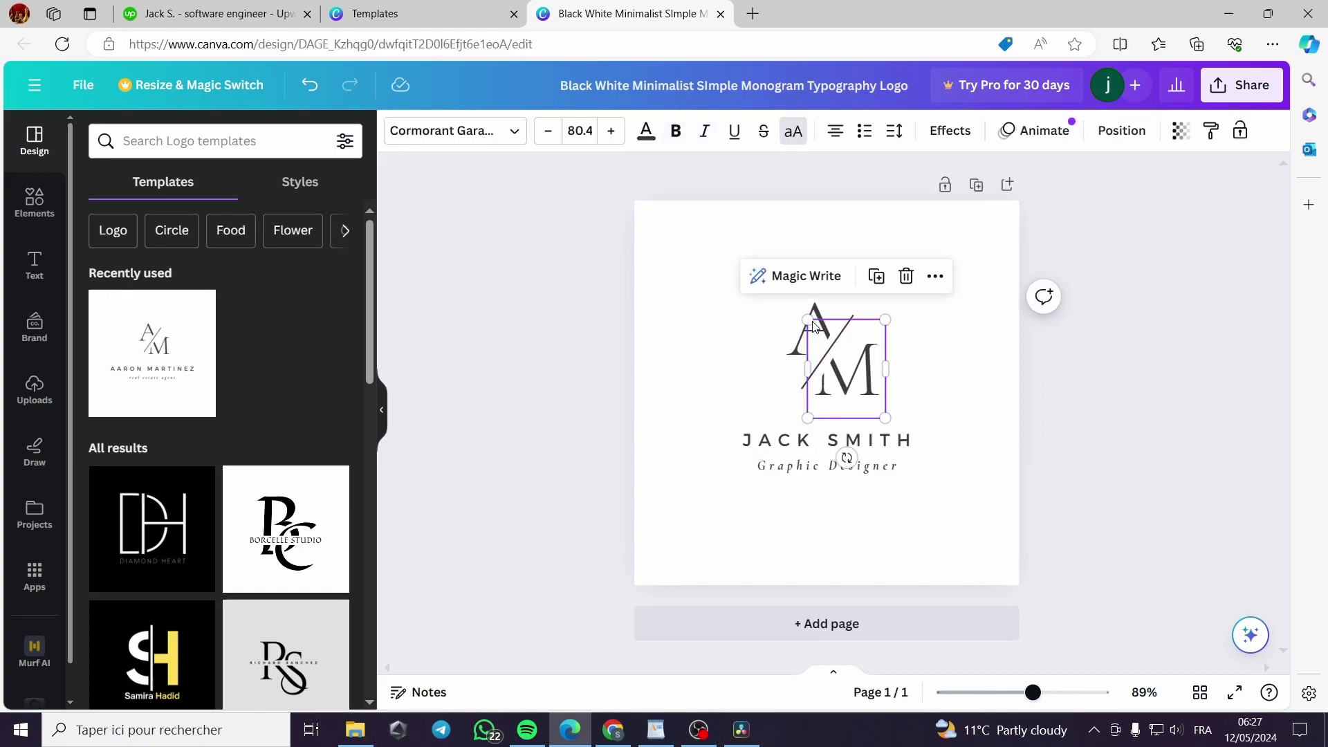
double_click(787, 326)
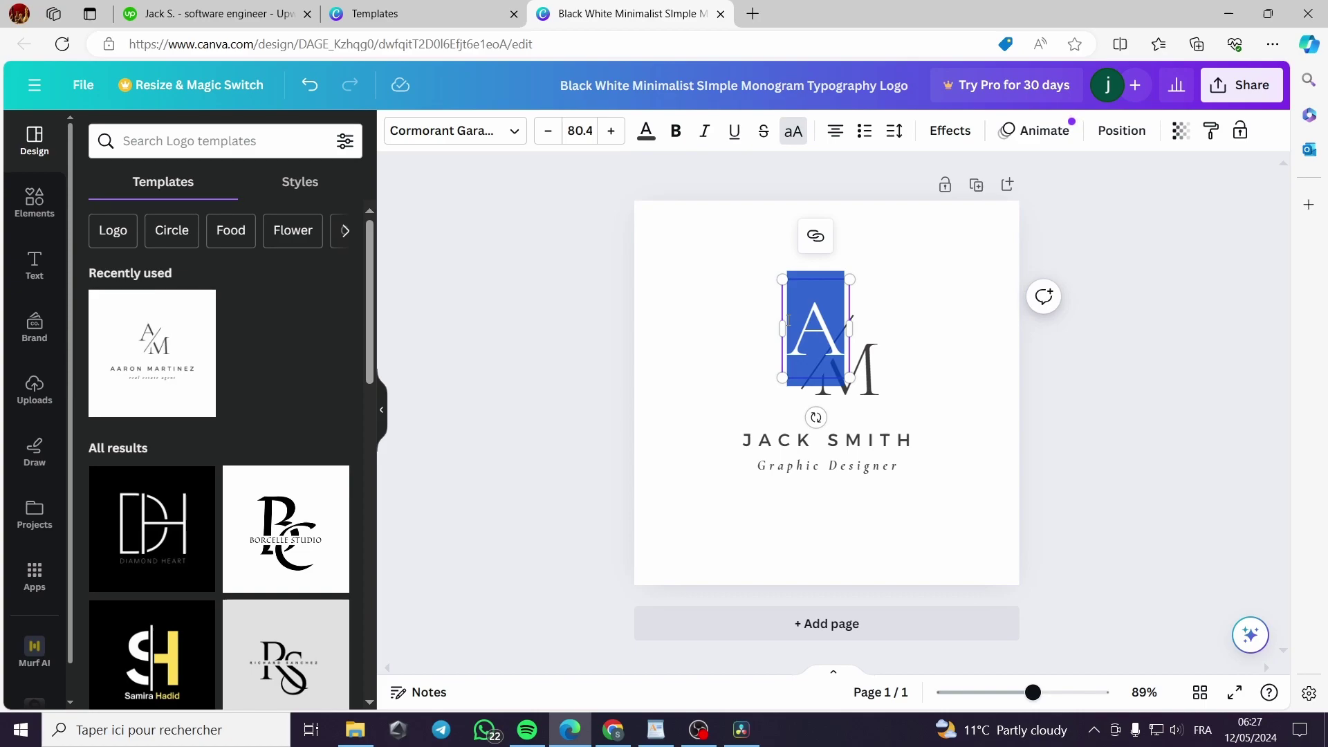
type("I")
left_click(881, 375)
double_click(871, 370)
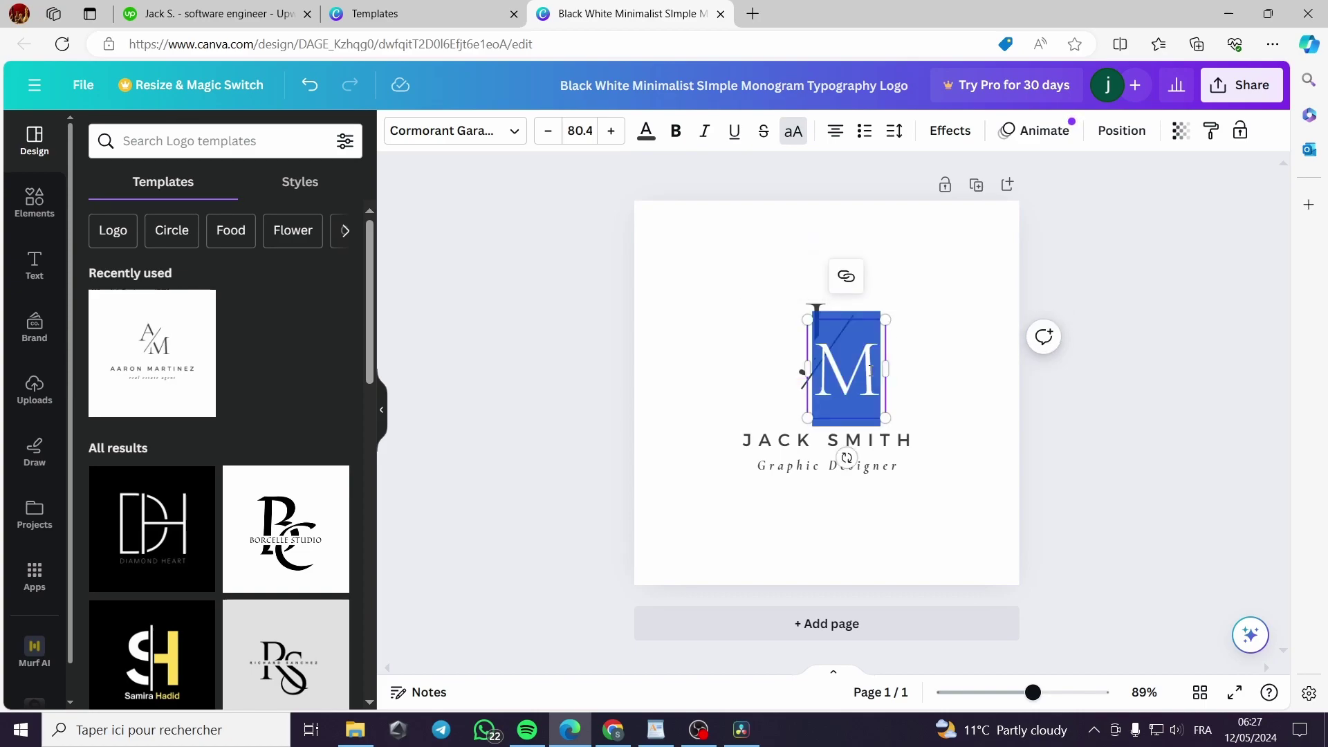
type("S")
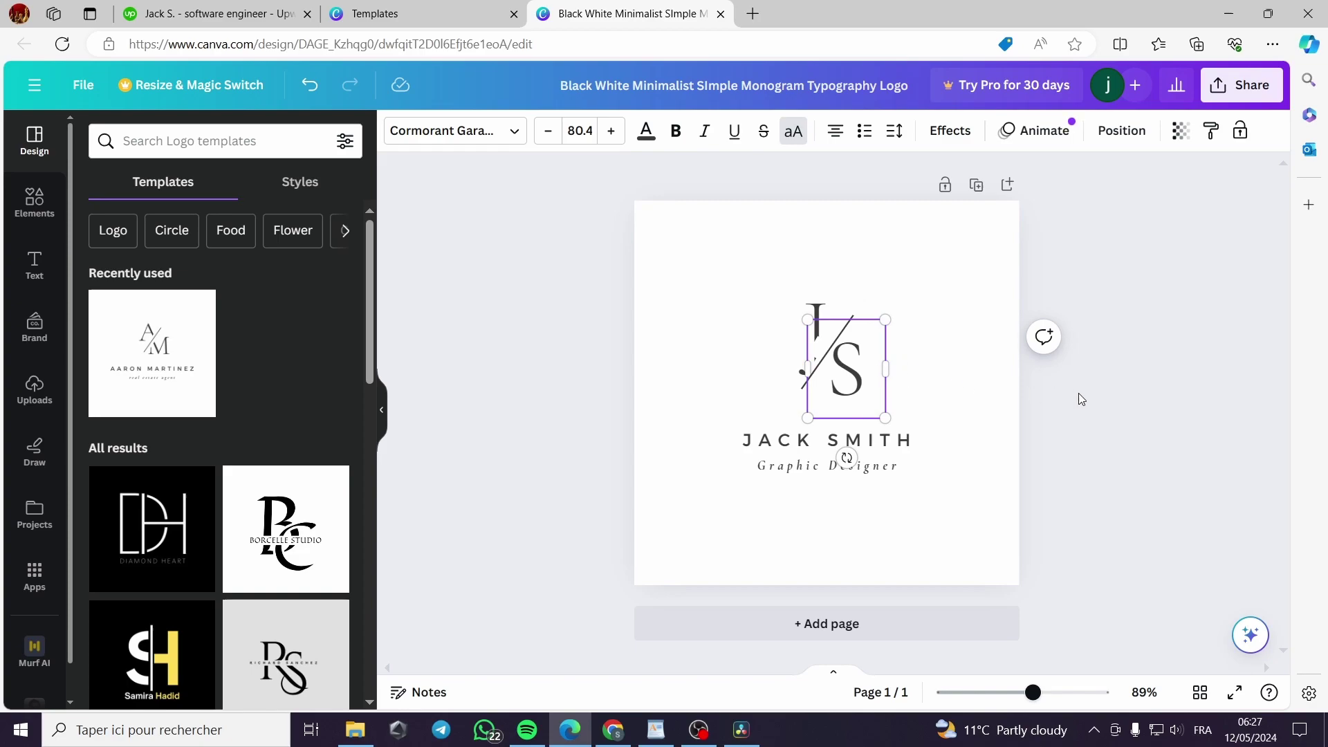
left_click(1076, 395)
Step: Nudge the J up slightly and shift the S sideways relative to the diagonal slash
left_click(819, 348)
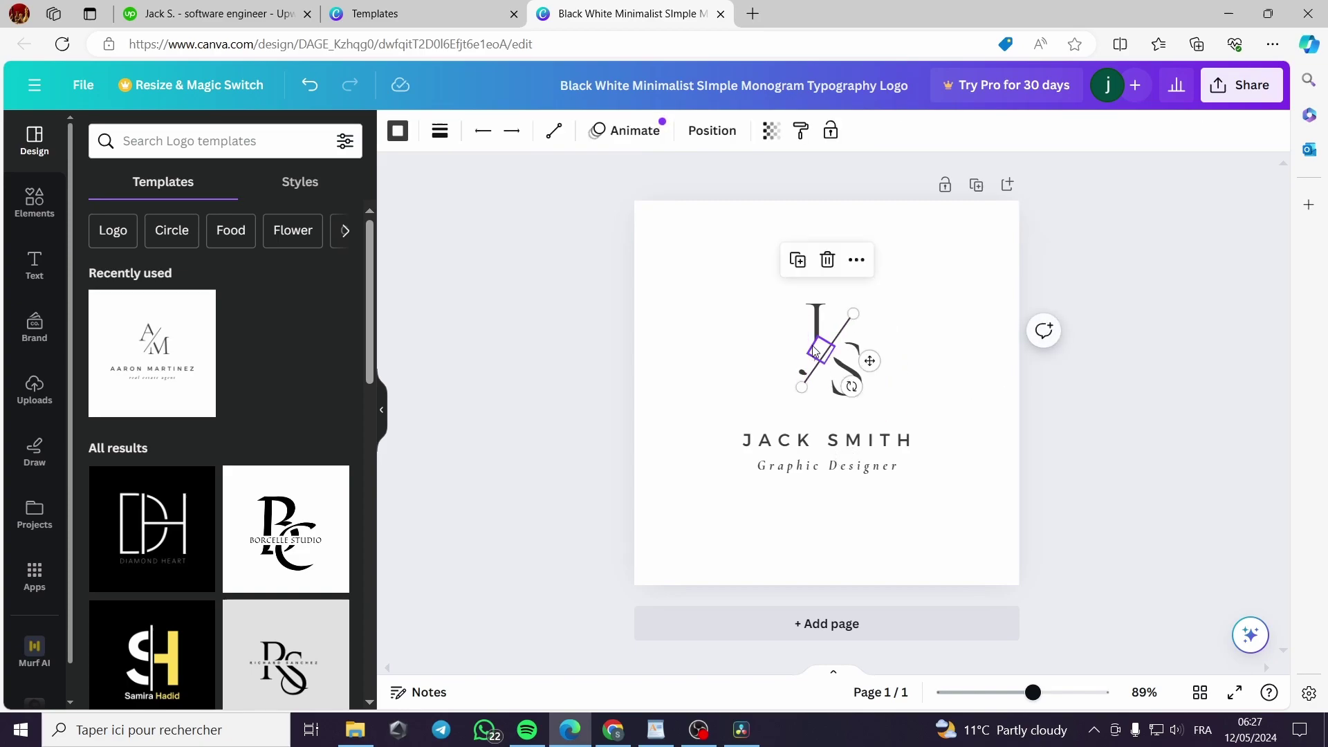
left_click(822, 351)
left_click(822, 350)
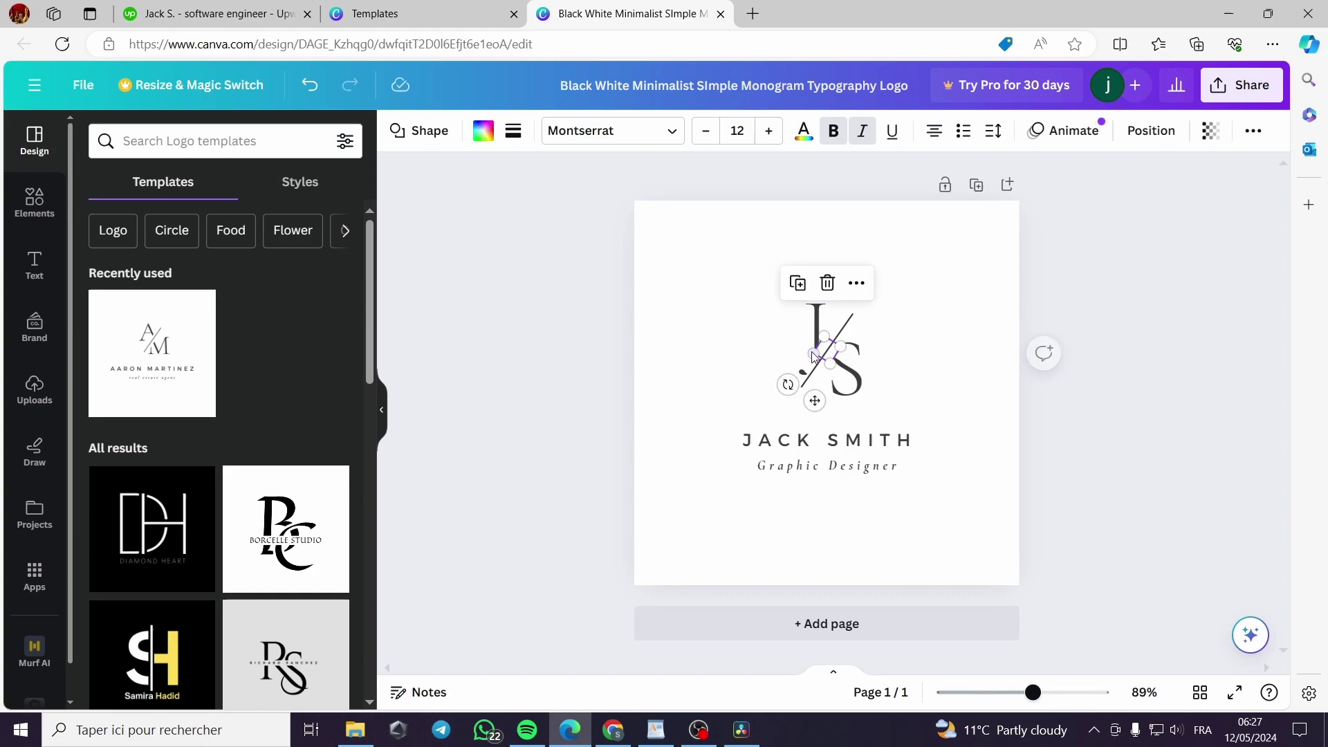
left_click(809, 312)
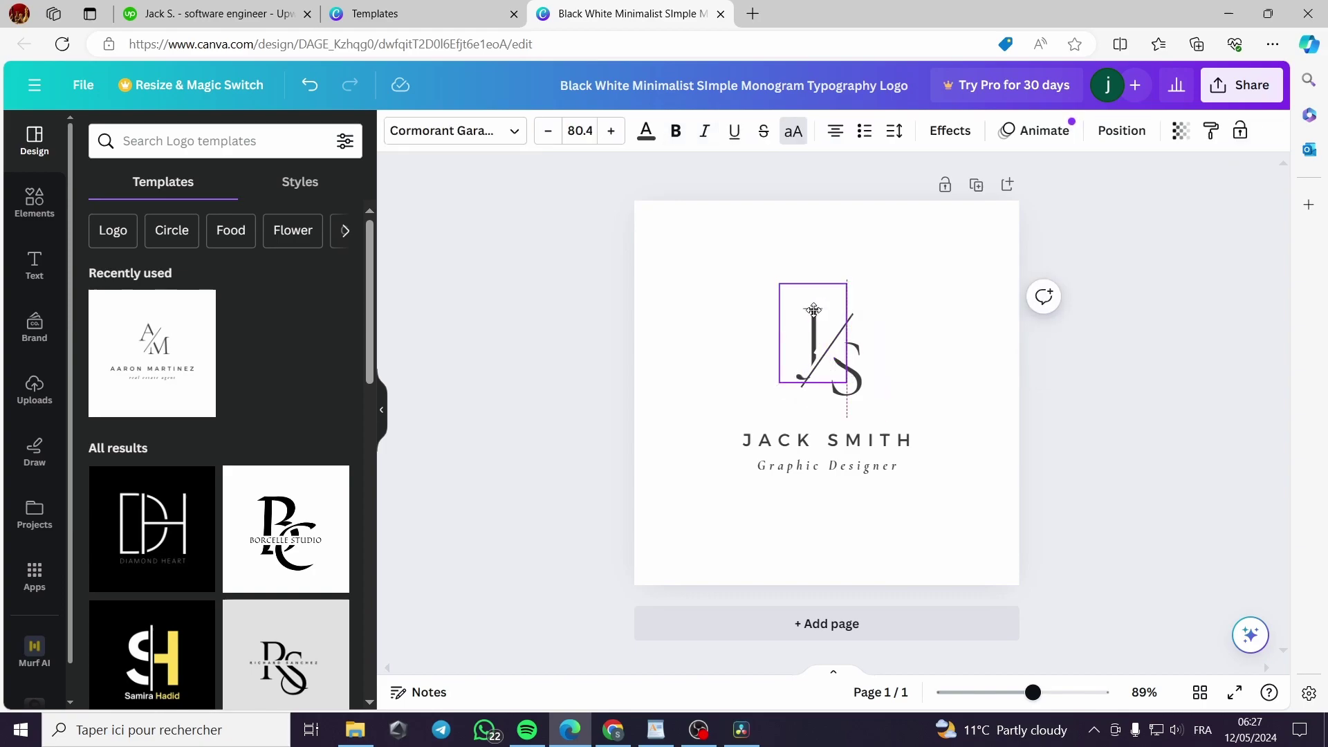
left_click_drag(808, 311, 809, 309)
left_click(831, 351)
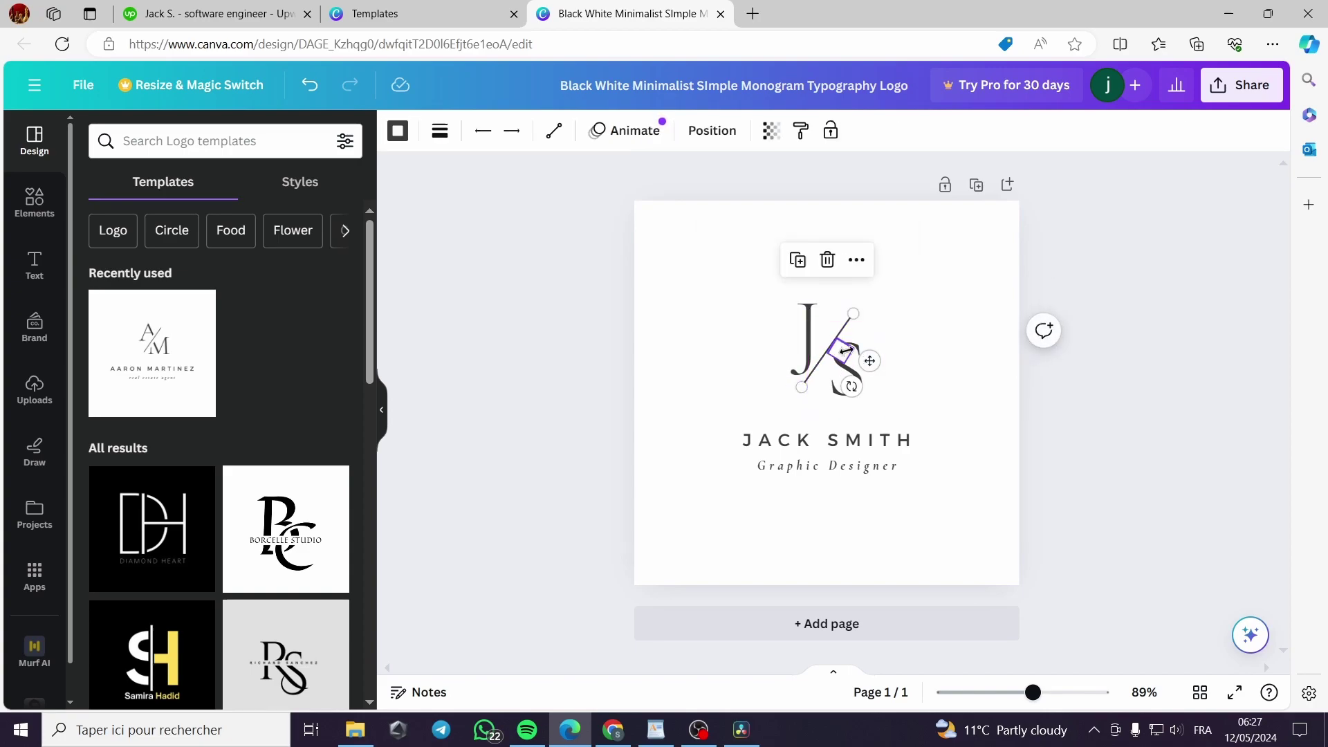
left_click(842, 353)
key("Escape")
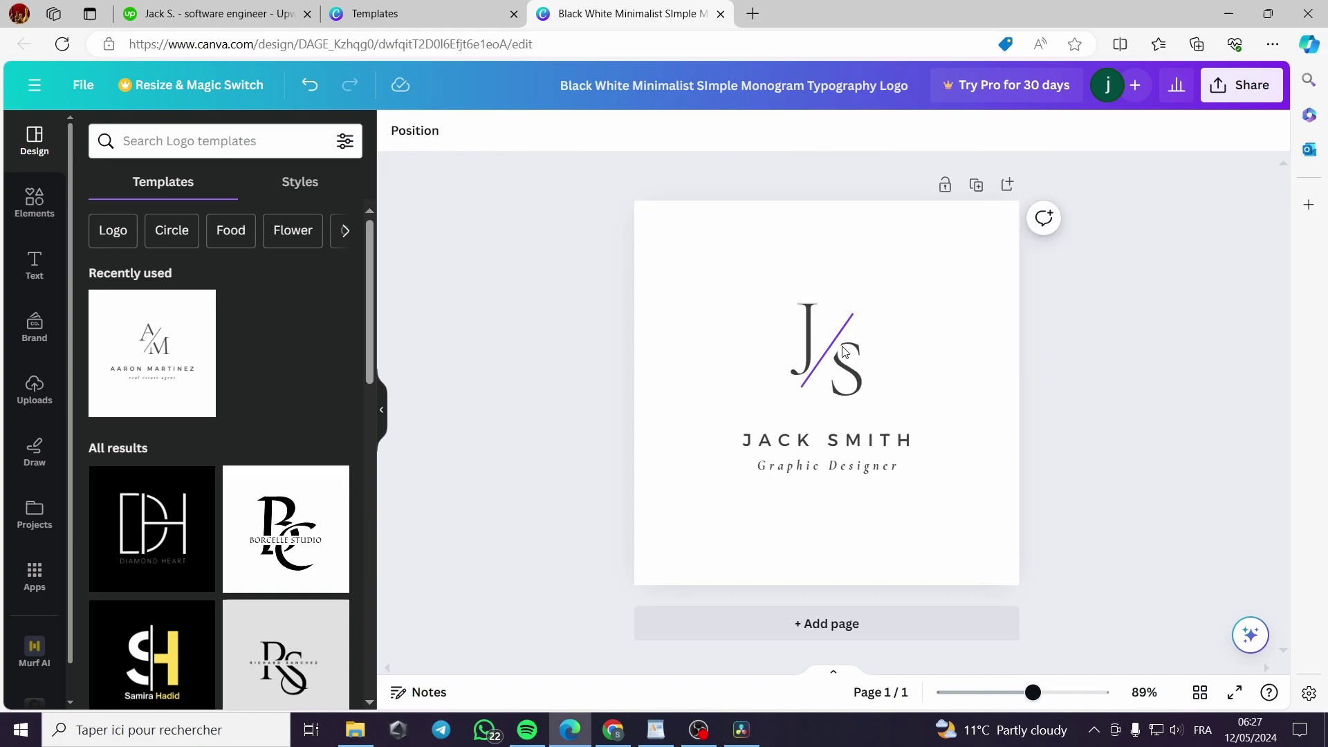
left_click(840, 353)
mouse_move(841, 353)
left_mouse_down()
mouse_move(861, 354)
mouse_move(792, 350)
left_mouse_up()
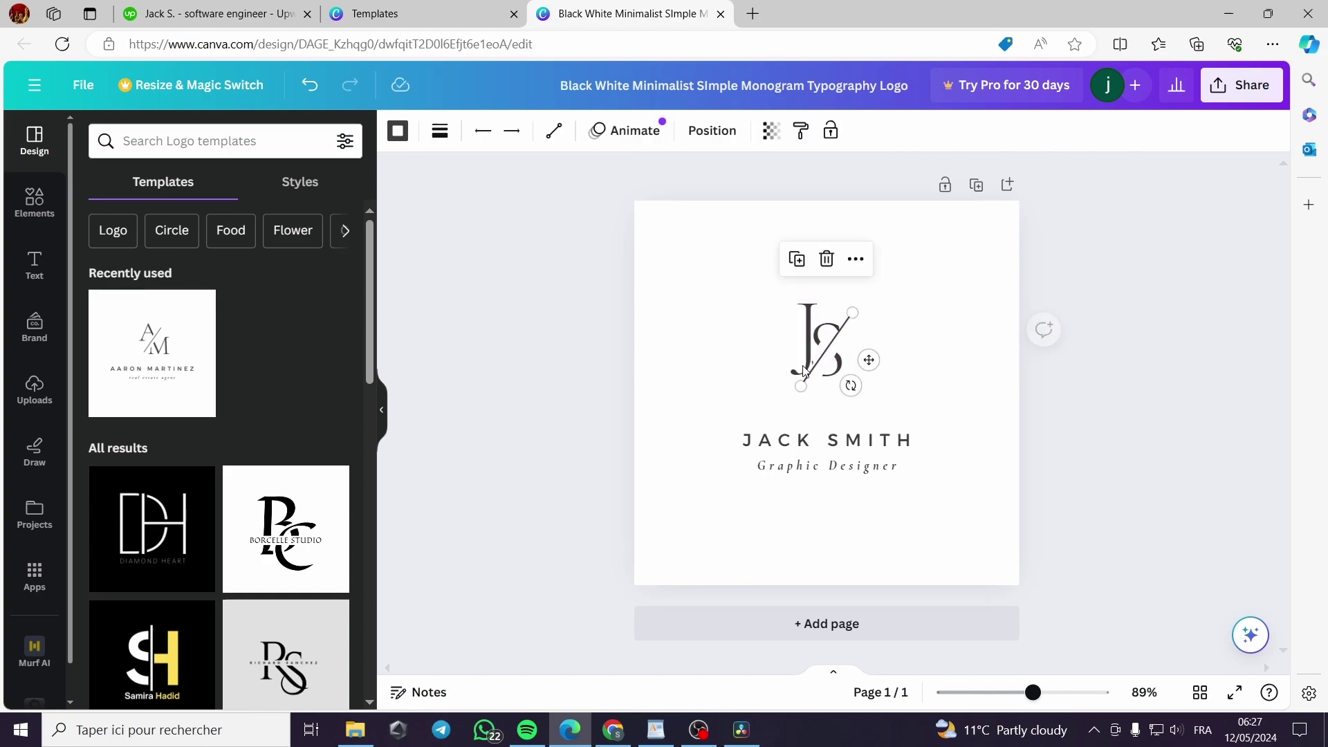
Step: Move the J down-right and the S up-left, setting the slash aside to the right
left_click(808, 319)
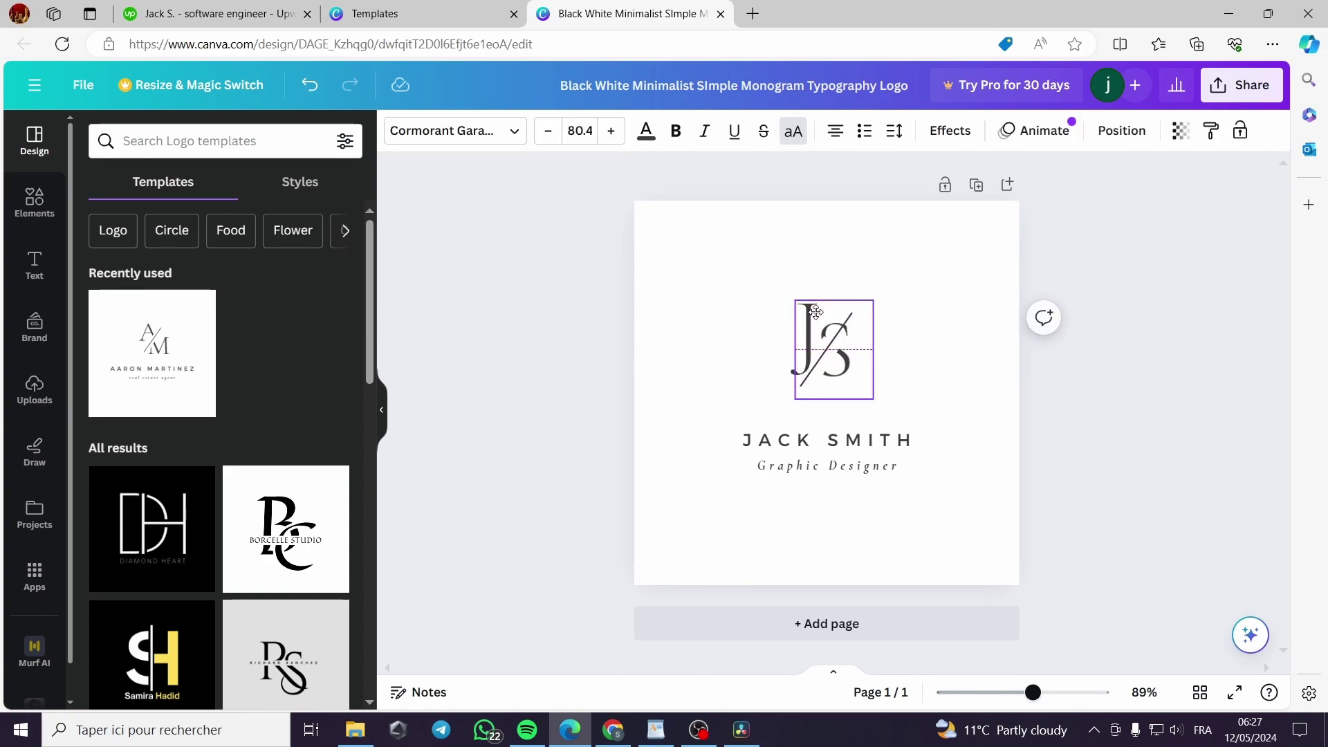
left_click(761, 308)
mouse_move(781, 289)
left_mouse_down()
mouse_move(805, 334)
mouse_move(801, 278)
mouse_move(795, 385)
mouse_move(799, 354)
left_mouse_up()
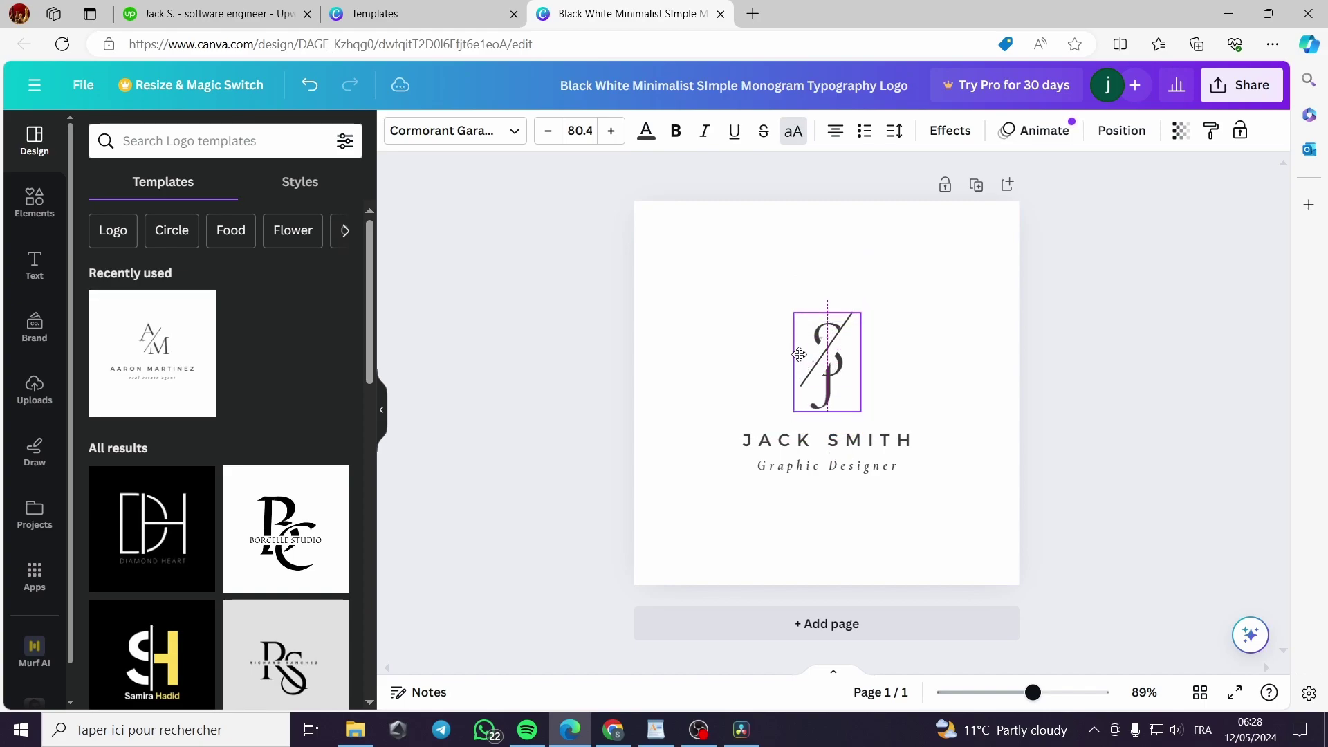
left_click(842, 358)
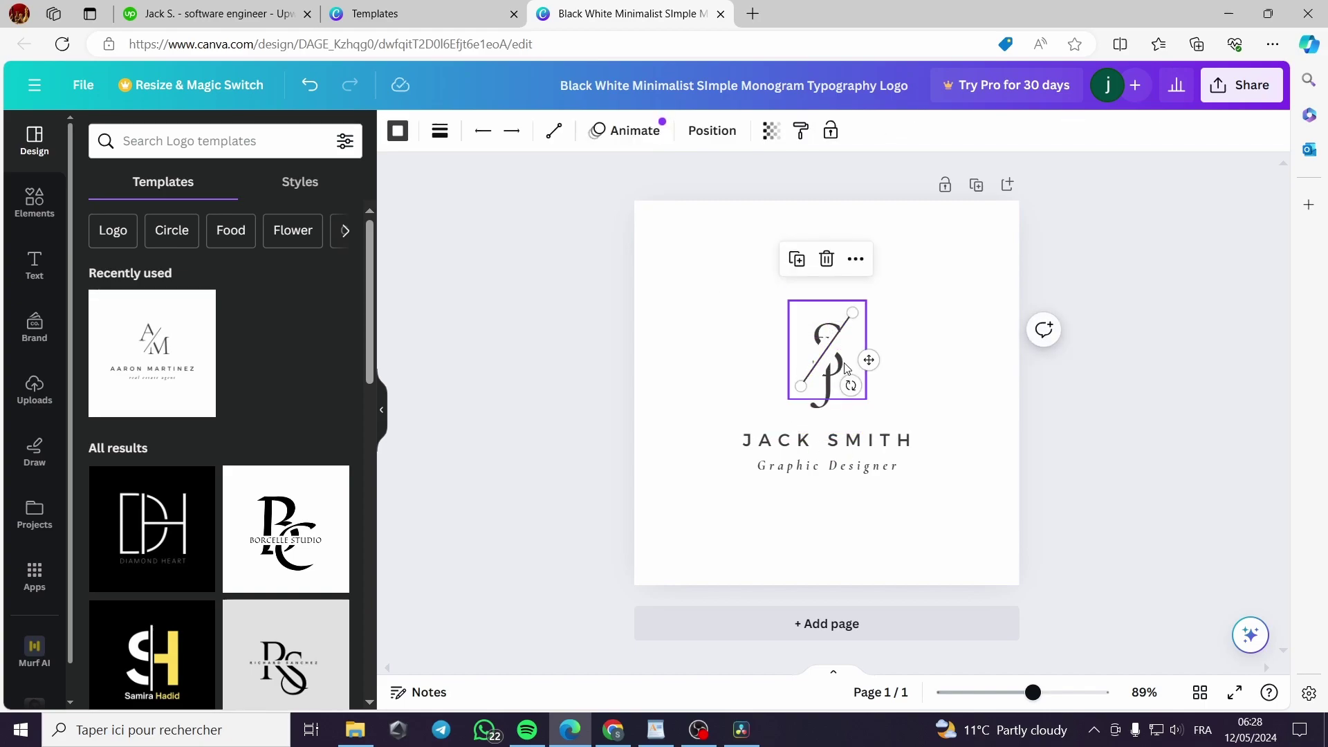
left_click(826, 403)
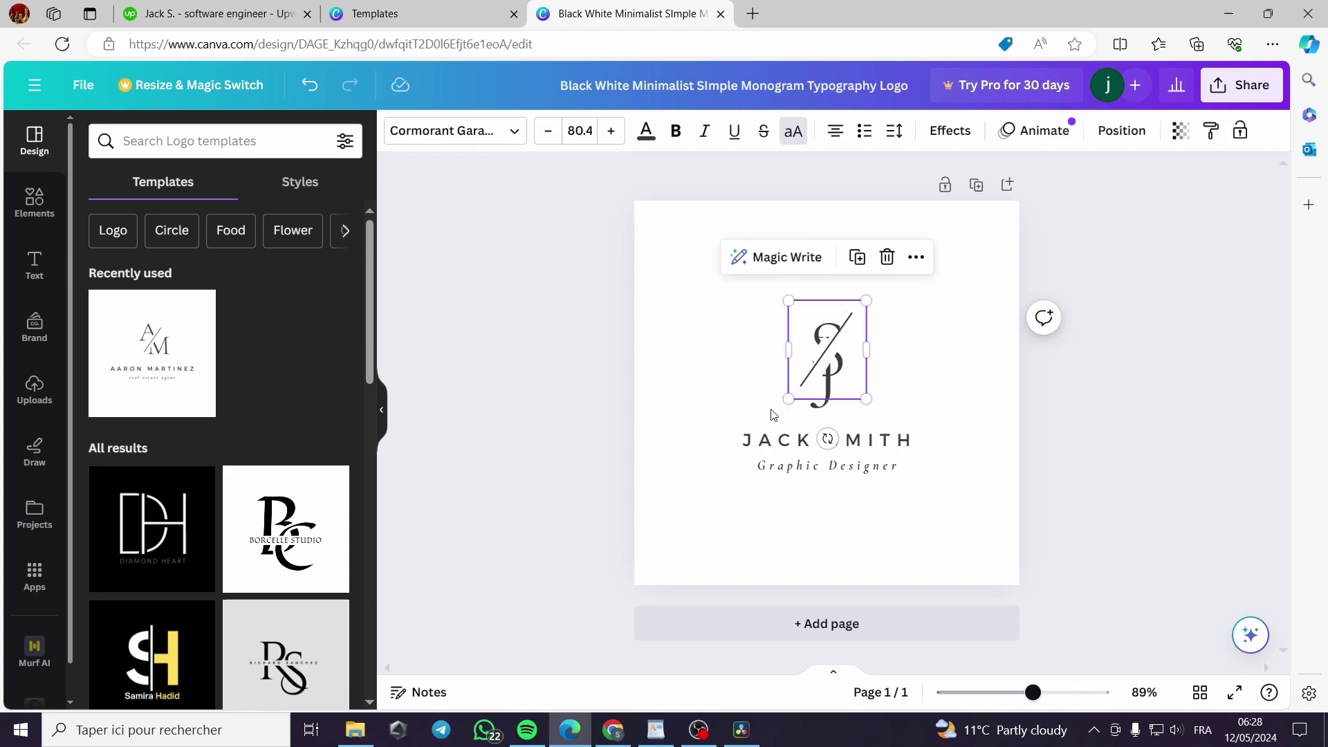
left_click_drag(826, 406, 753, 370)
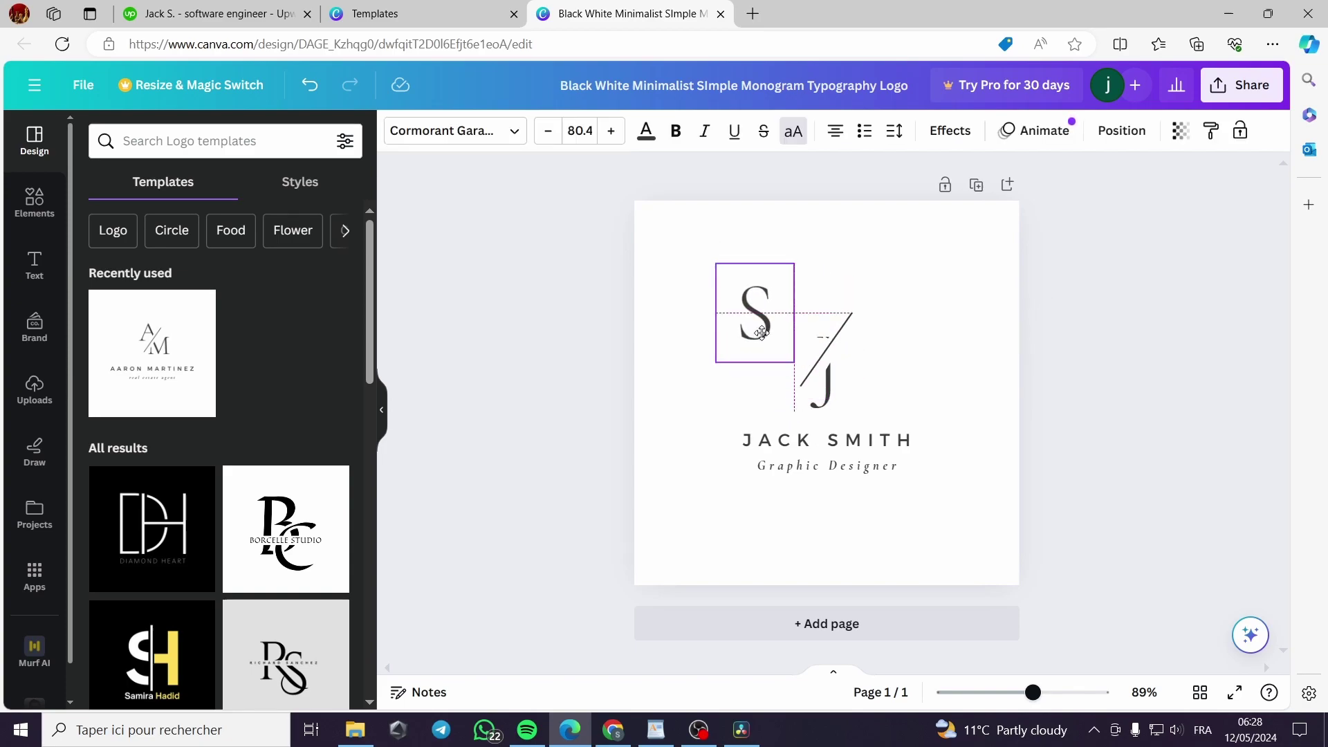
left_click_drag(837, 340, 931, 346)
left_click(823, 337)
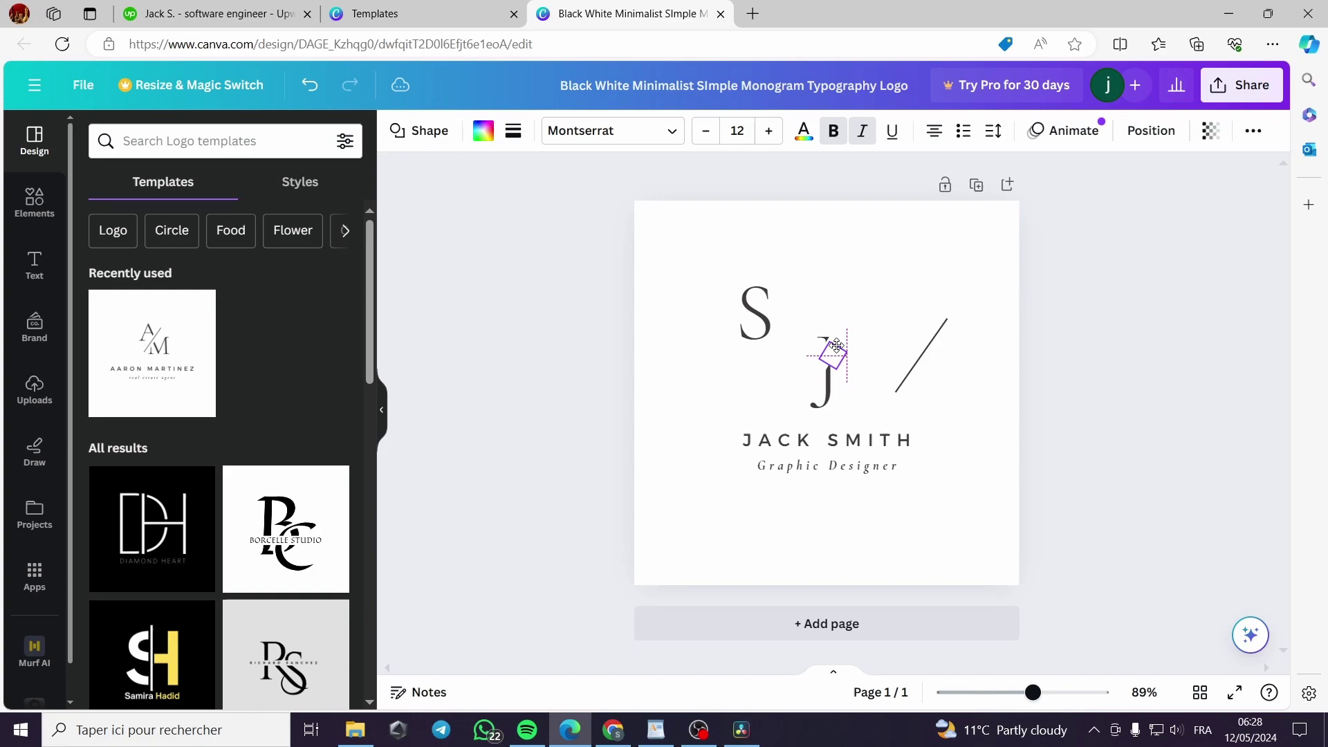
left_click(820, 384)
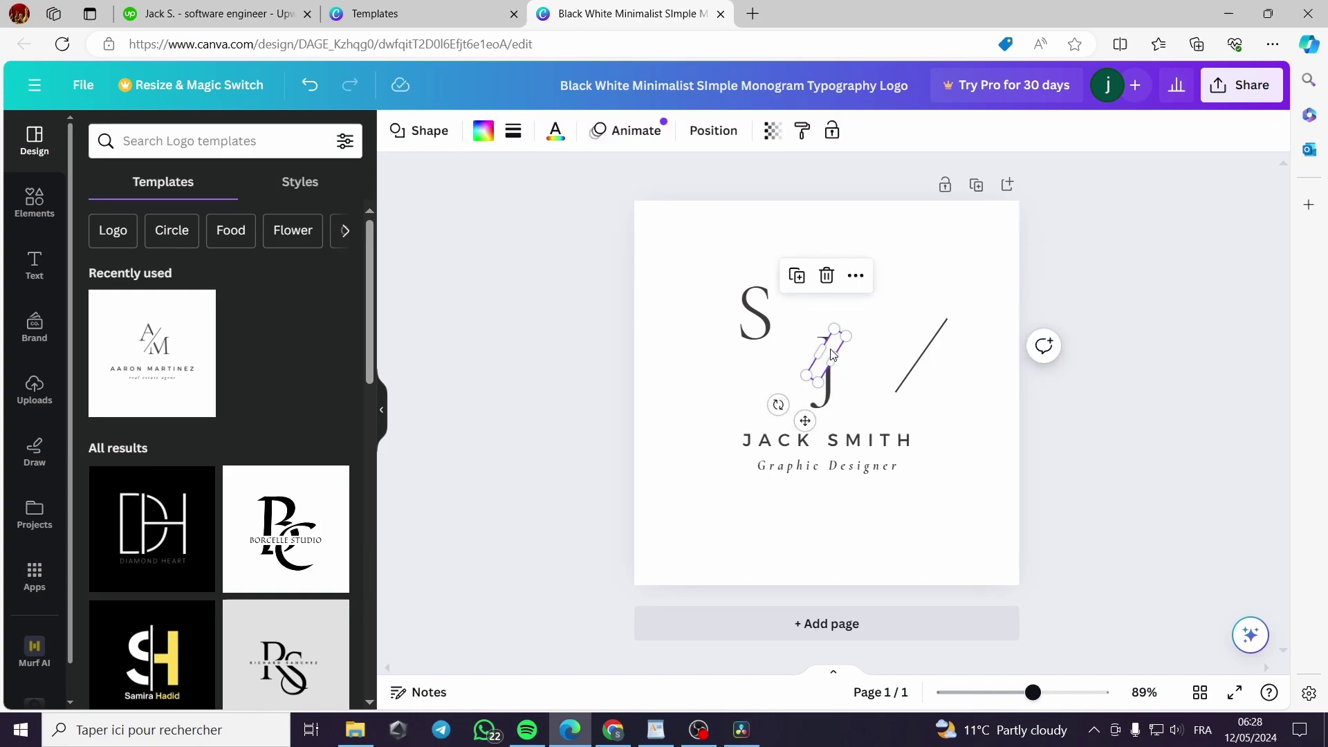
left_click(866, 394)
Step: Bring the slash back across both letters and nudge J and S into a centred J/S monogram
mouse_move(913, 364)
left_mouse_down()
mouse_move(813, 332)
mouse_move(826, 346)
mouse_move(705, 364)
left_mouse_up()
mouse_move(795, 315)
left_mouse_down()
mouse_move(833, 373)
mouse_move(821, 375)
left_mouse_up()
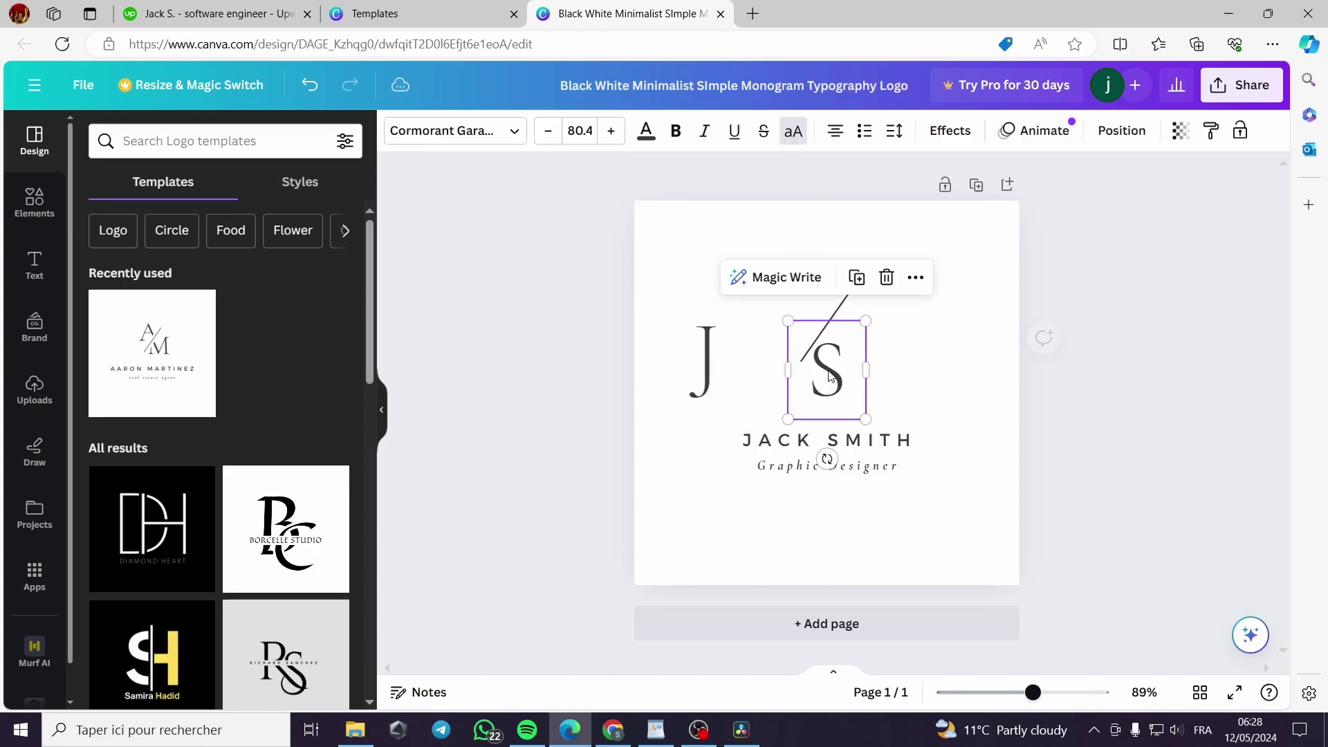
left_click_drag(841, 304, 822, 331)
left_click_drag(710, 332, 816, 312)
left_click(1121, 415)
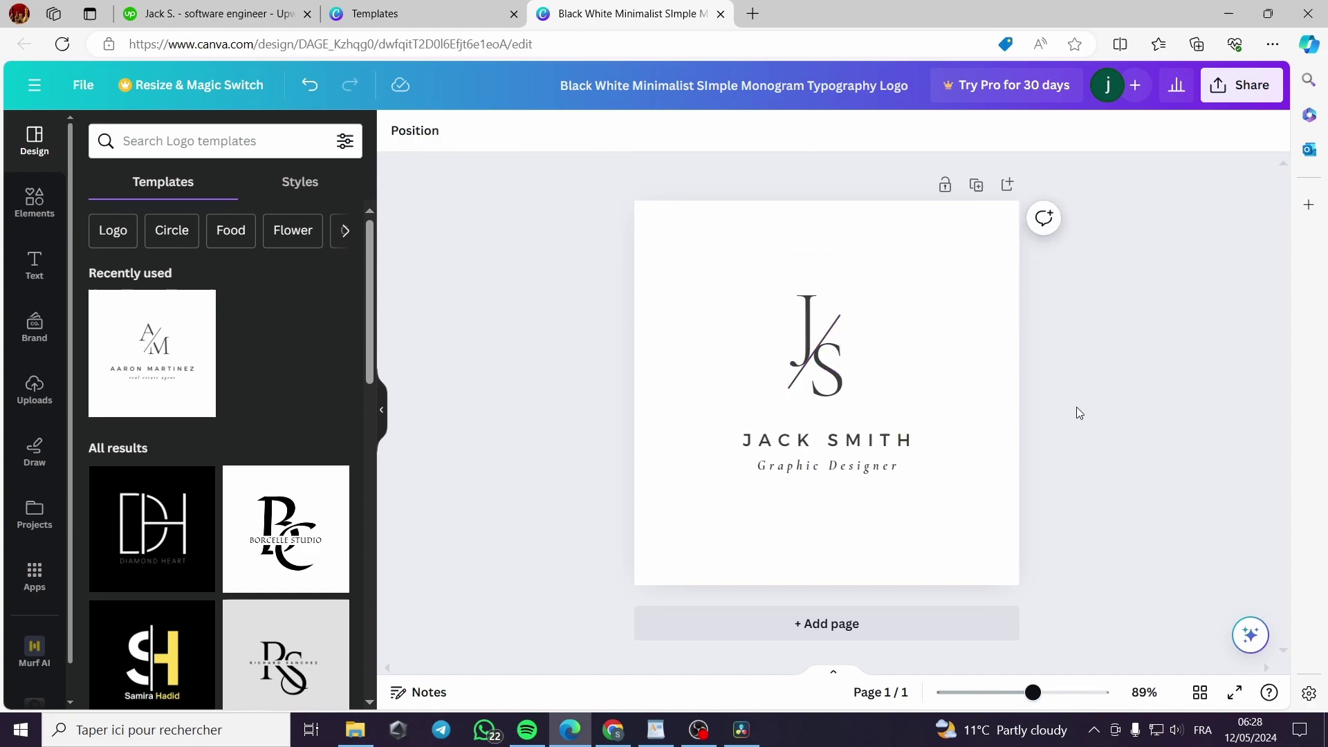
left_click_drag(835, 382, 842, 376)
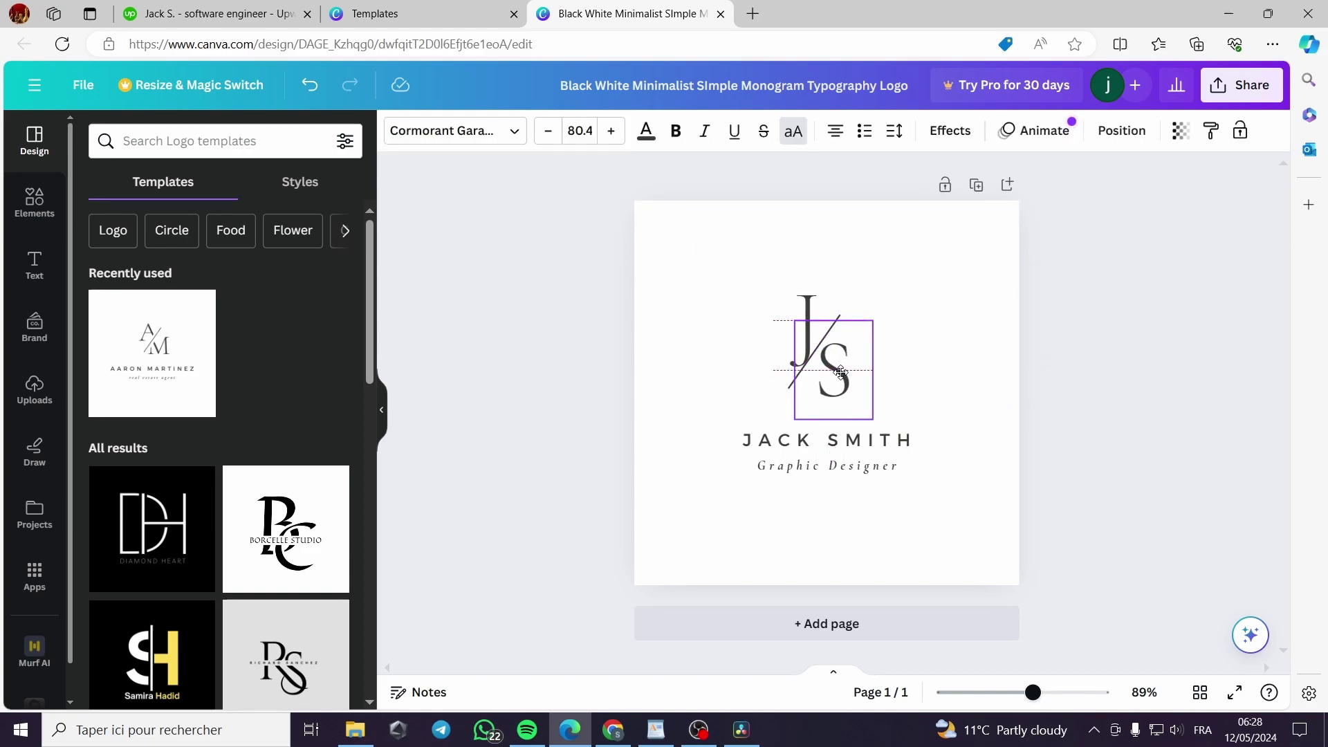
left_click(794, 362)
left_click(835, 334)
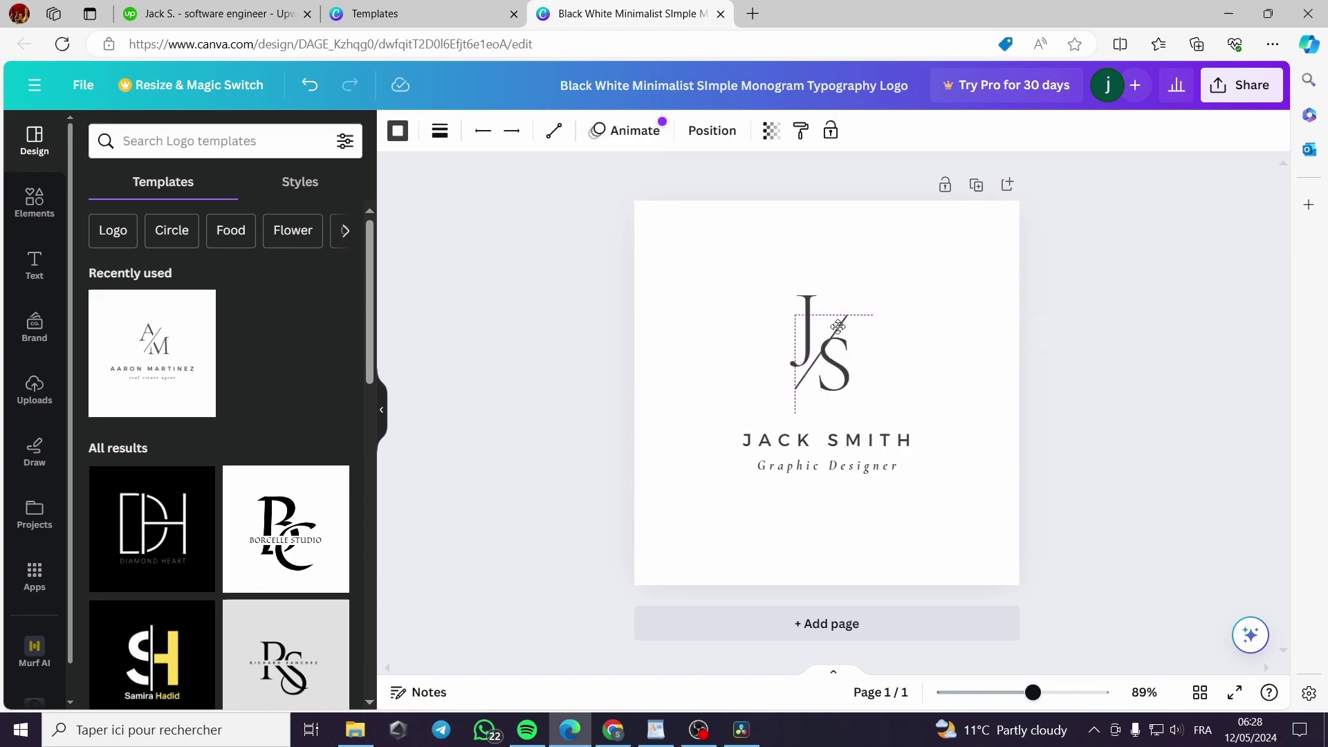
left_click(908, 316)
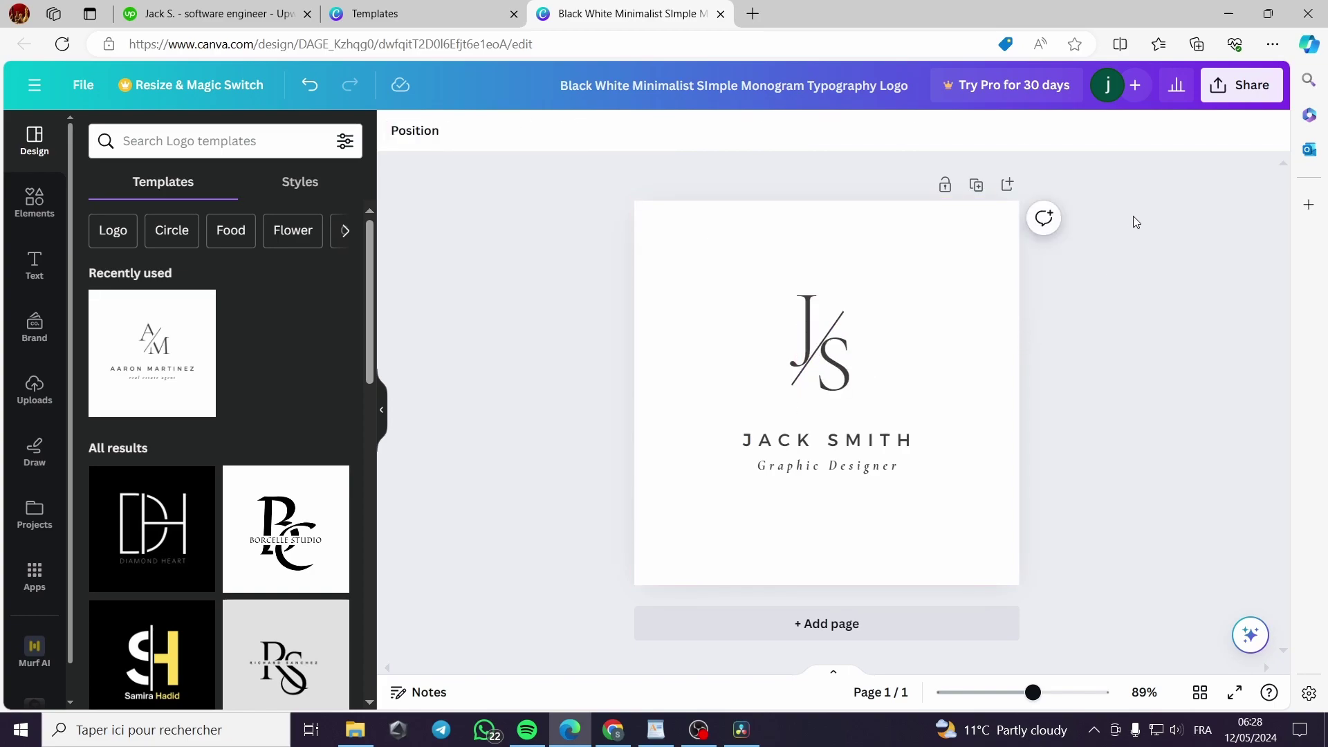
Step: Download the J/S logo as a PNG via Share, then return to the Upwork project form
left_click(1240, 84)
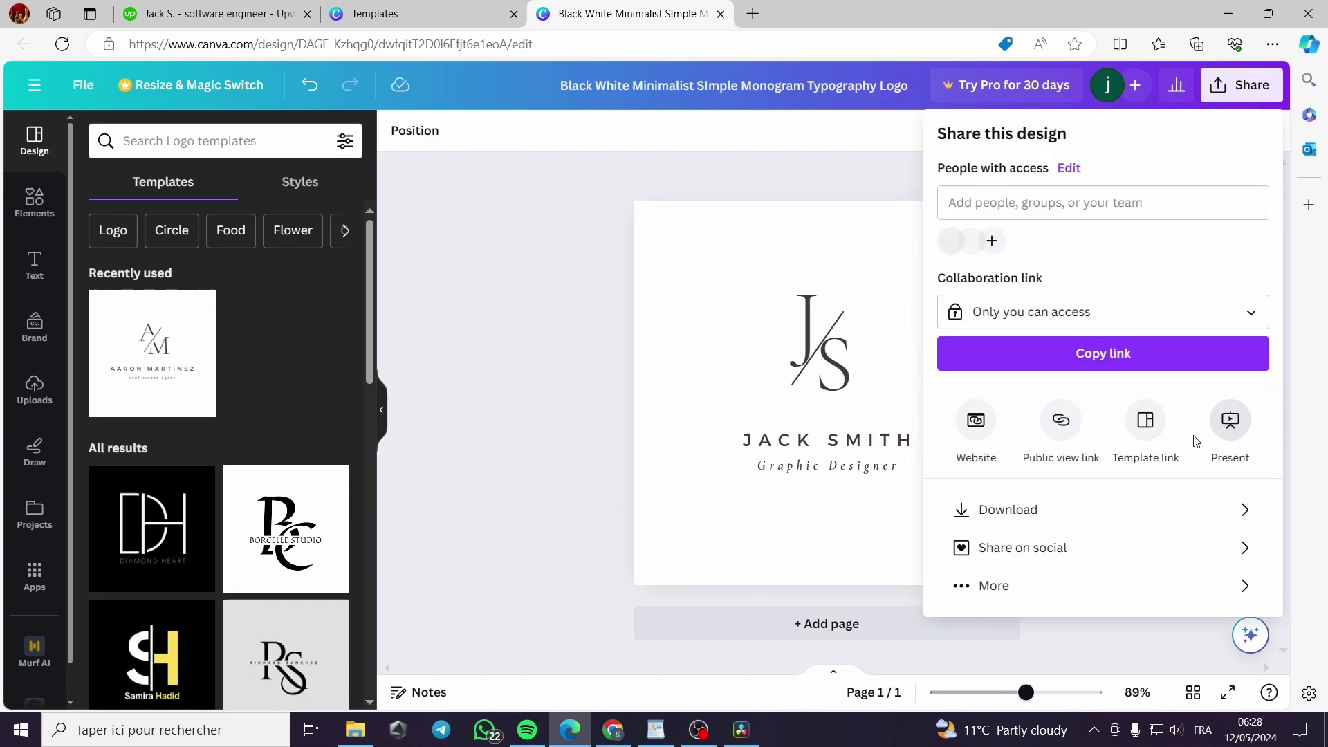
left_click(1056, 512)
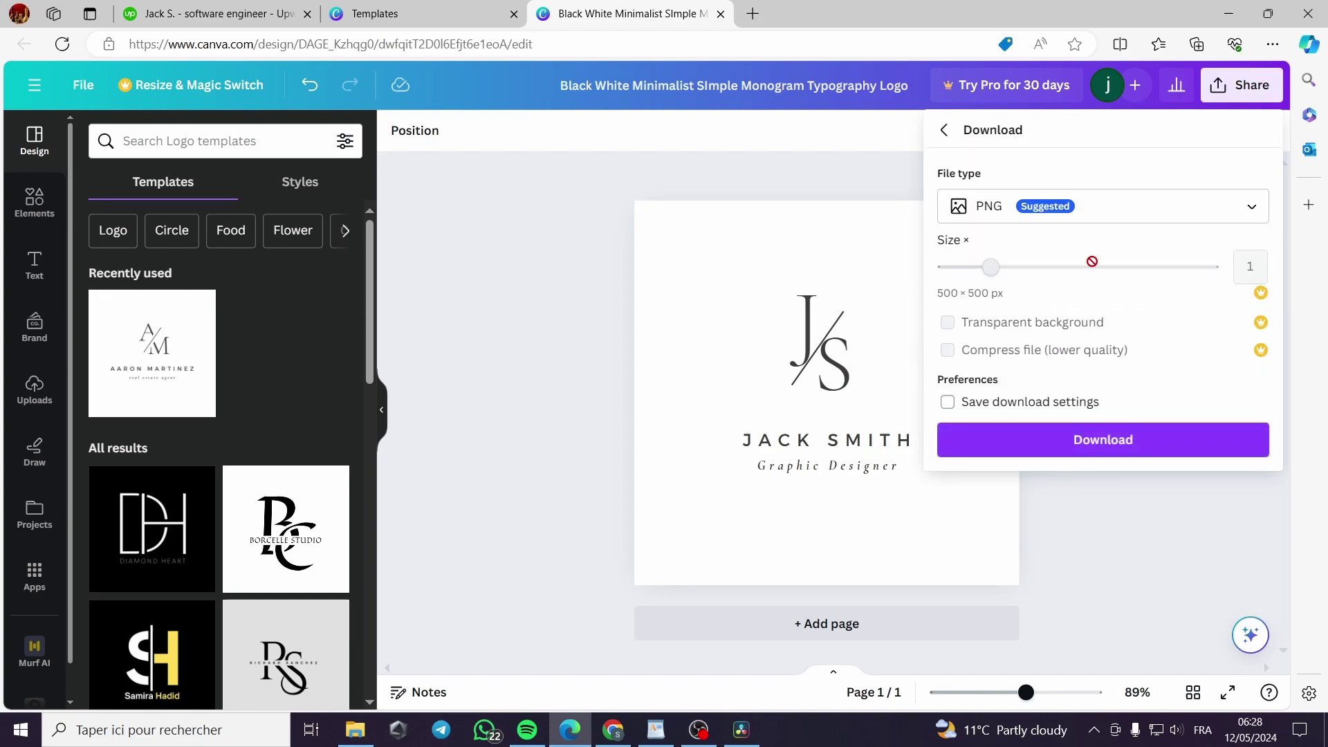
left_click(1100, 444)
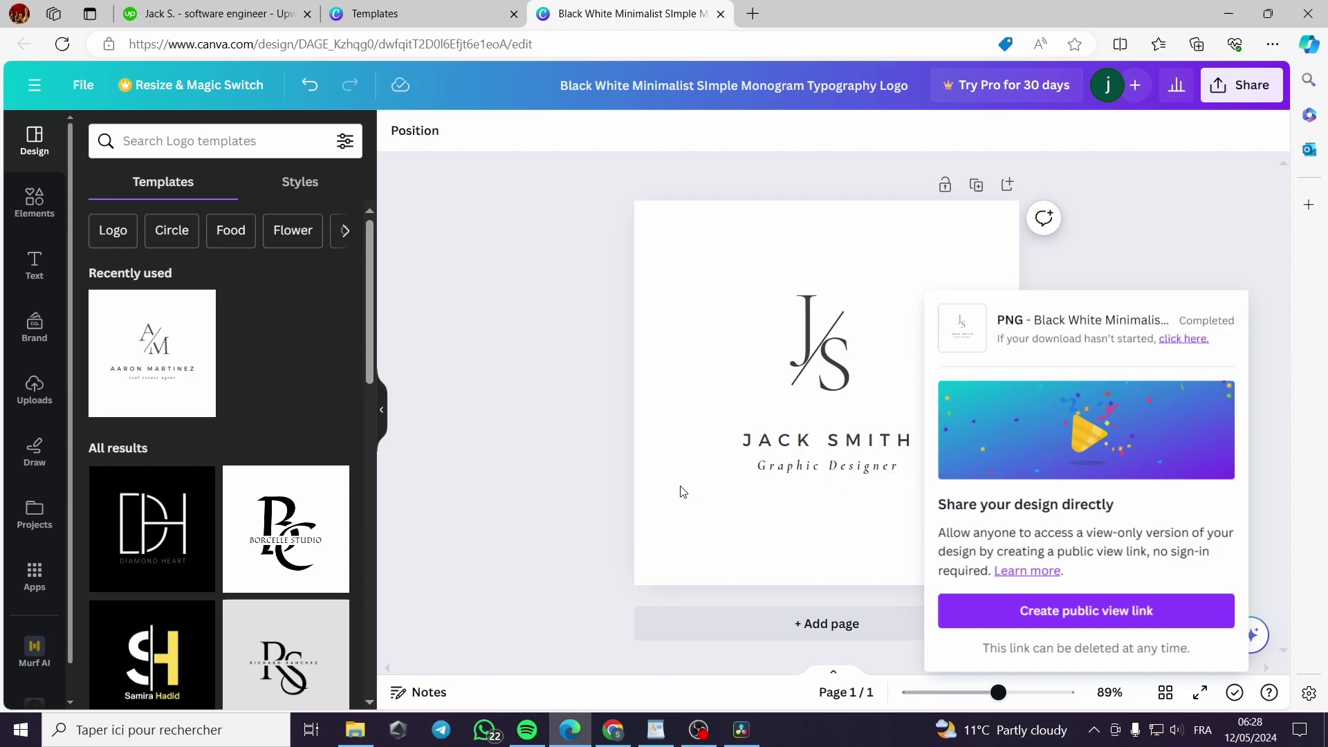
left_click(243, 23)
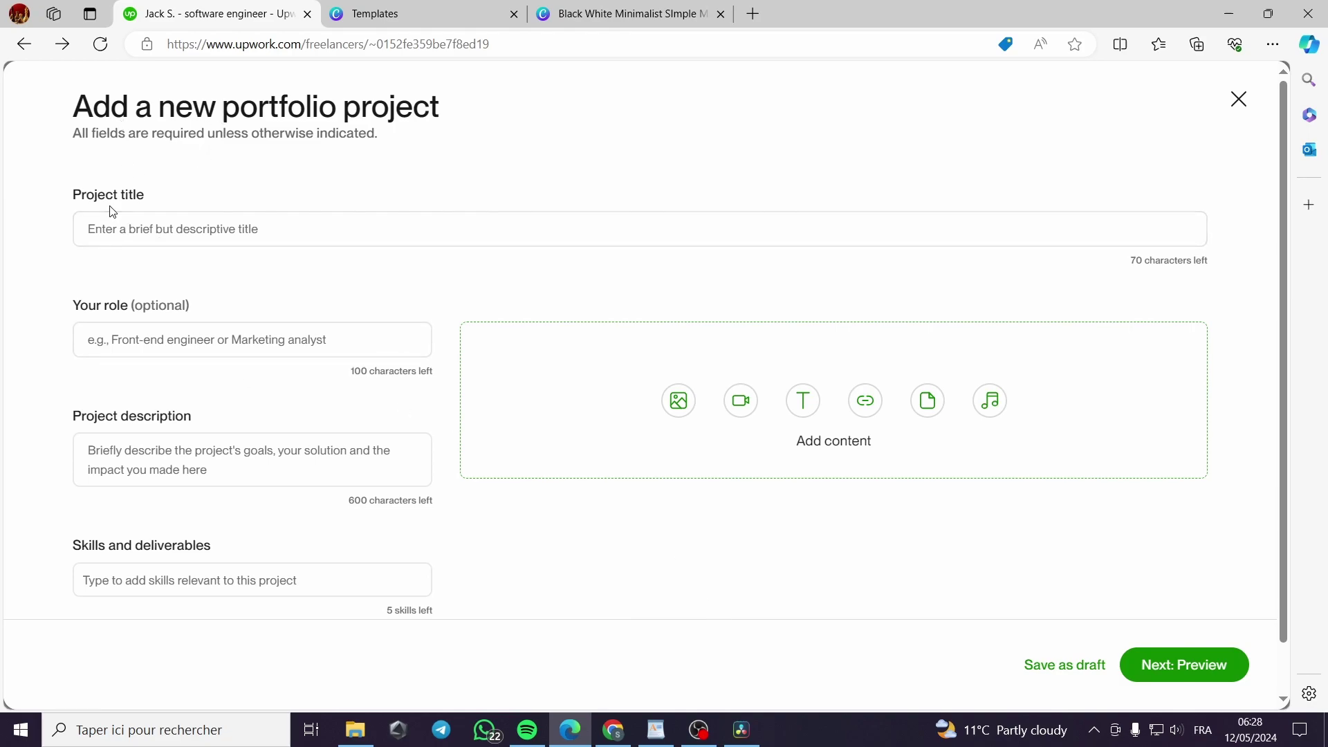
Step: Enter title 'Logo design for a client', role 'logo designer' and description 'A simple Name design for a freelancer'
left_click(131, 241)
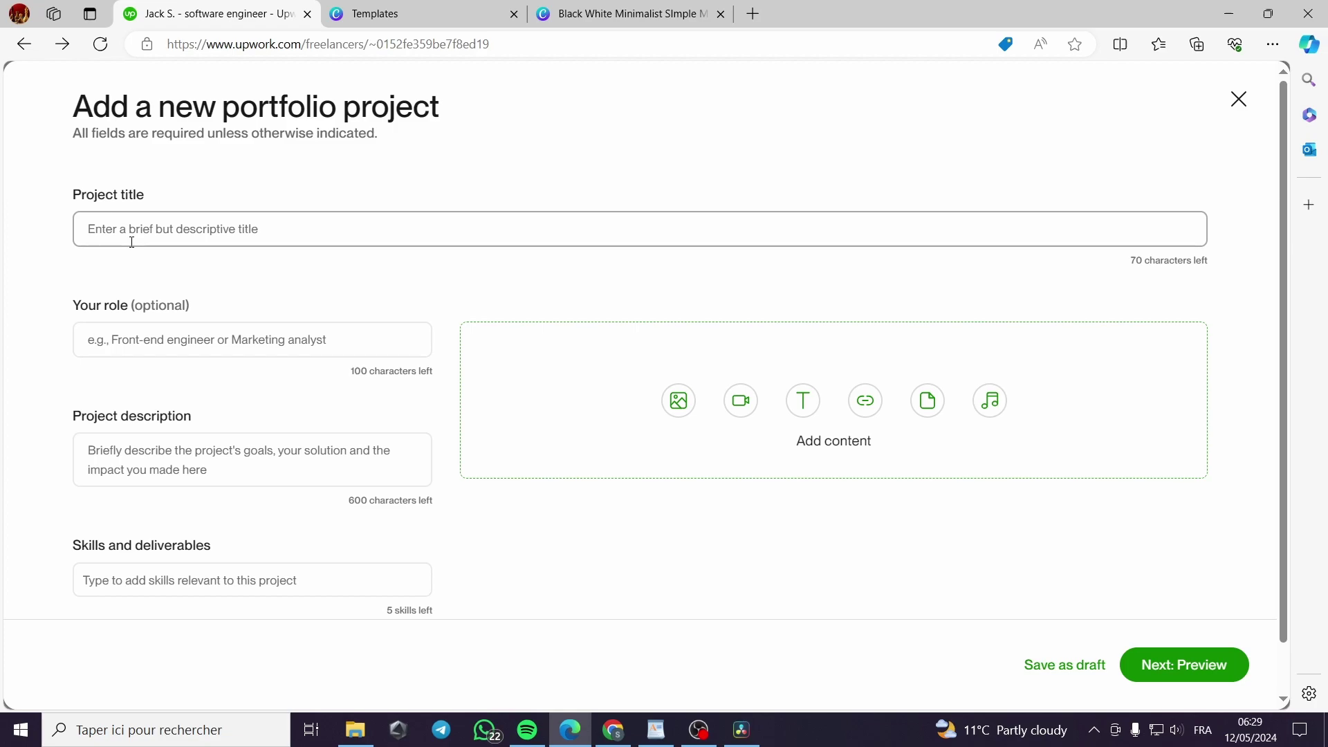
type("Lo")
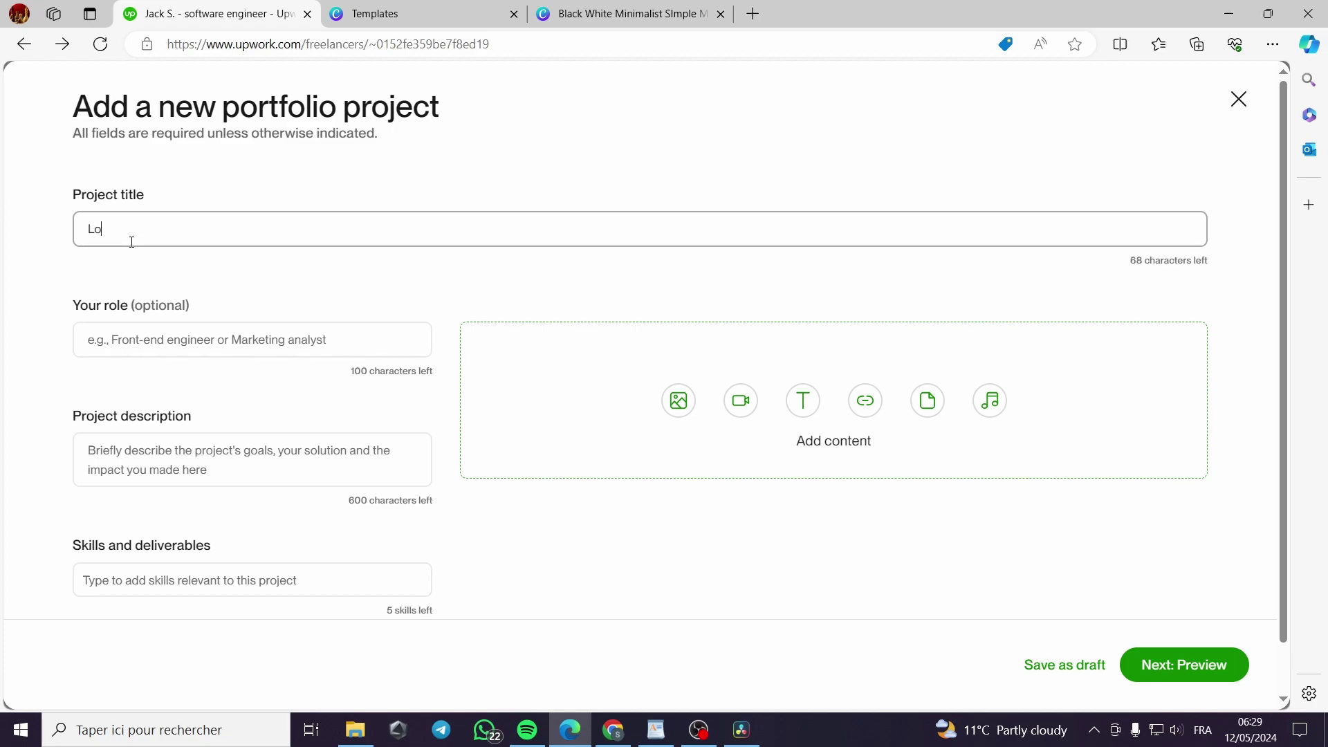
type("go des")
type("ign ")
type("for a cli")
type("ent")
left_click(163, 344)
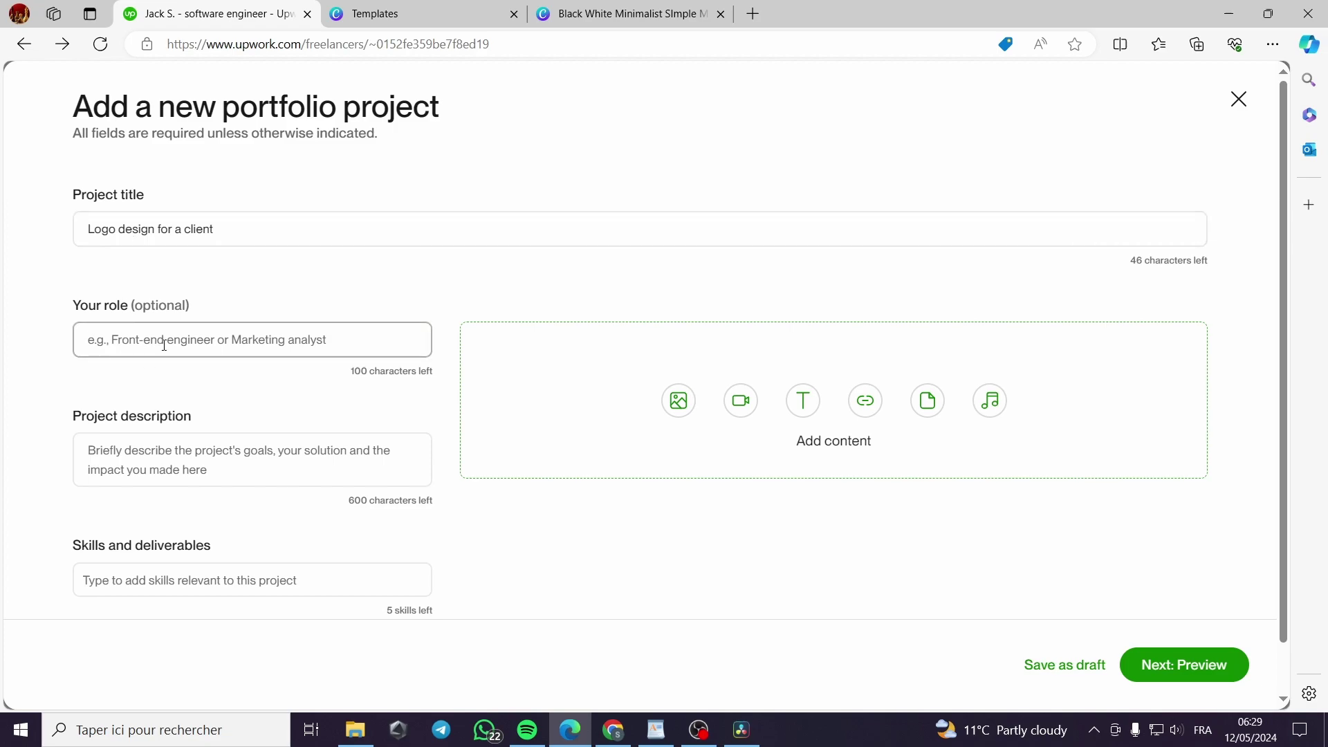
type("I")
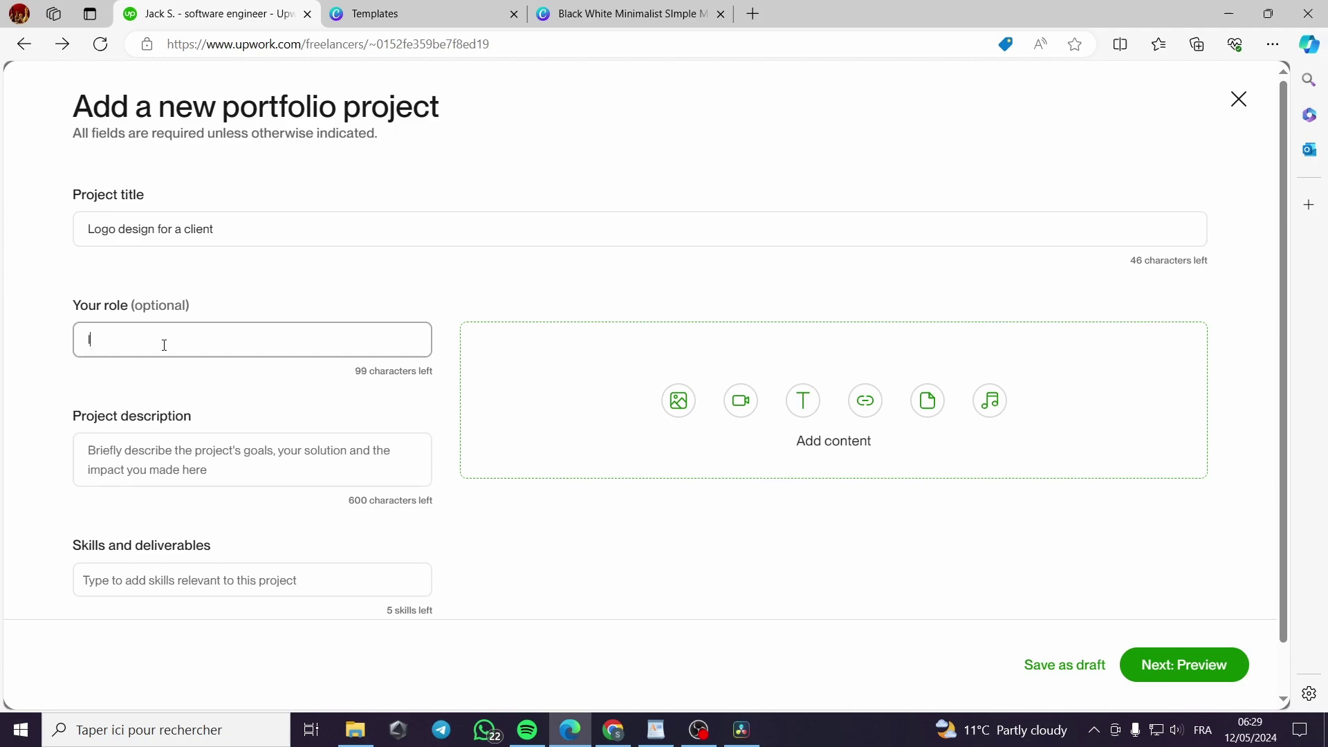
type("go de")
type("signer")
left_click(133, 465)
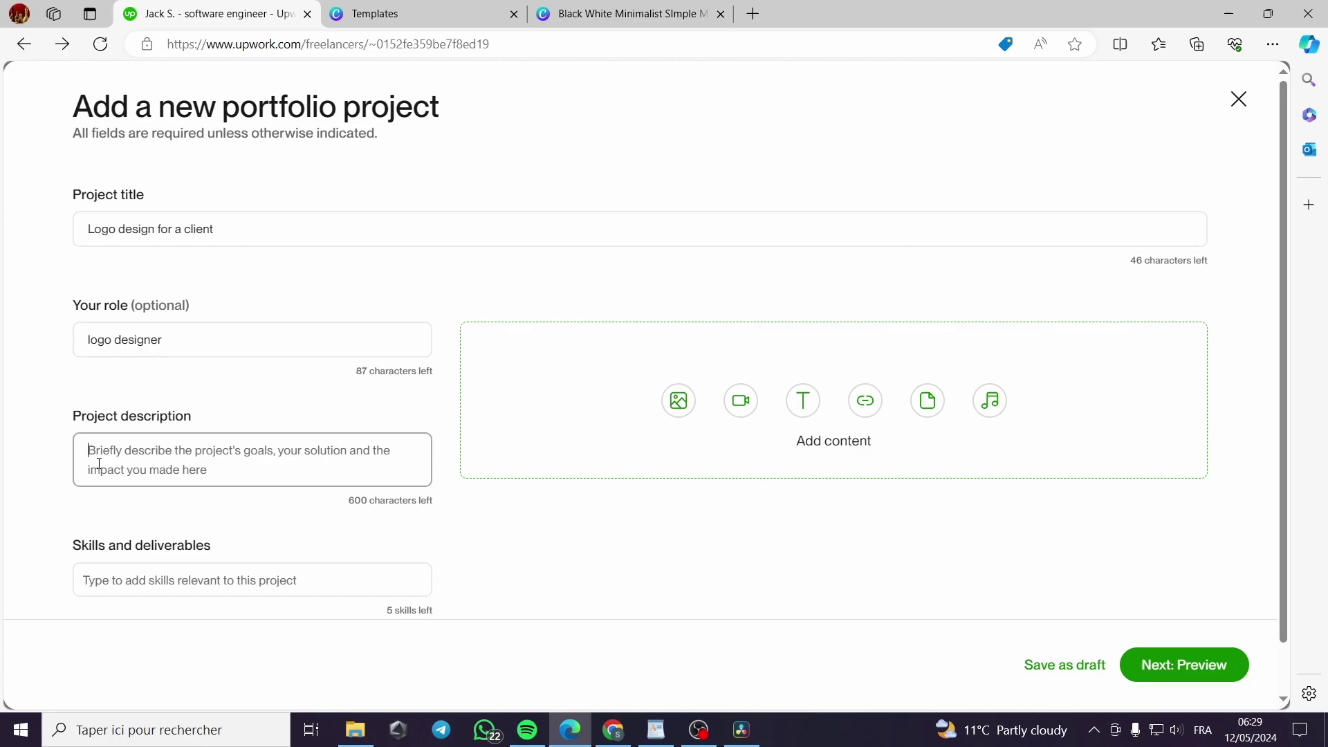
type("A ")
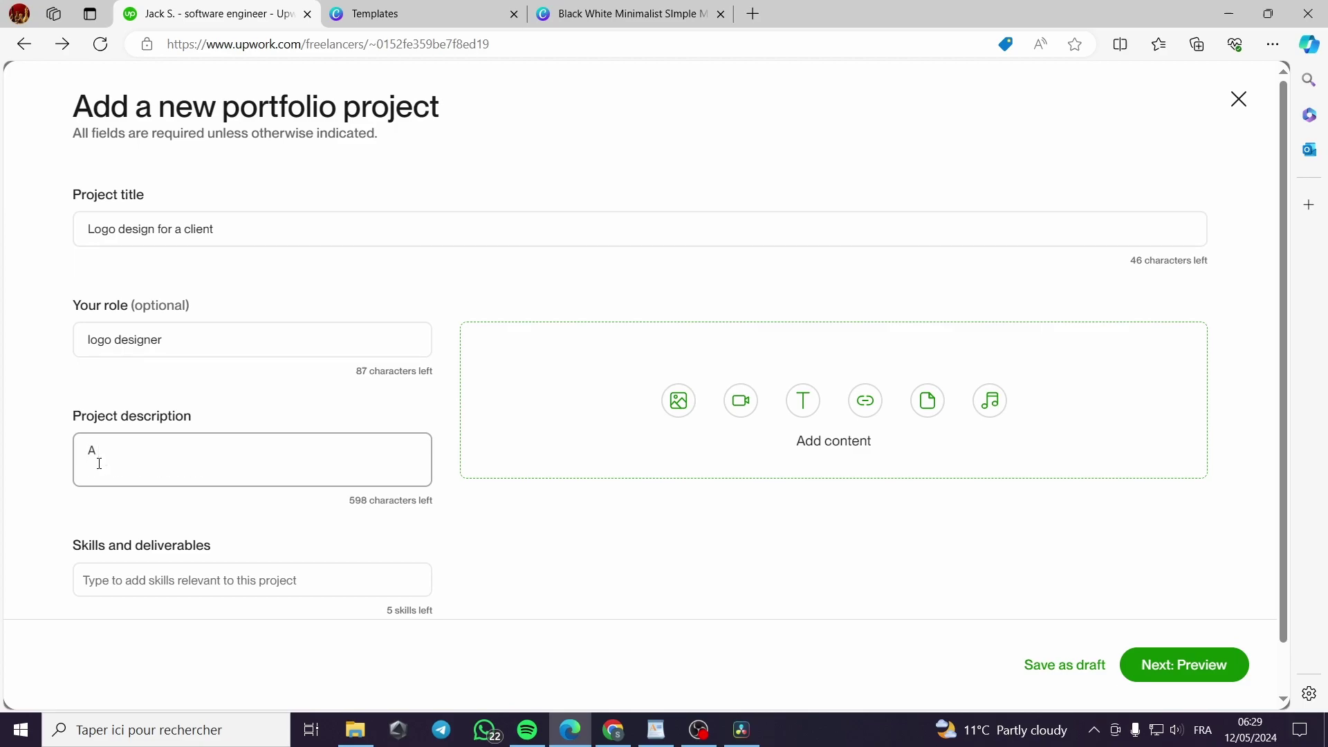
type("sim")
type("ple ")
type("logo")
key("BackSpace")
key("BackSpace")
key("BackSpace")
type("Name ")
type("desig")
type("n for a ")
type("freelanc")
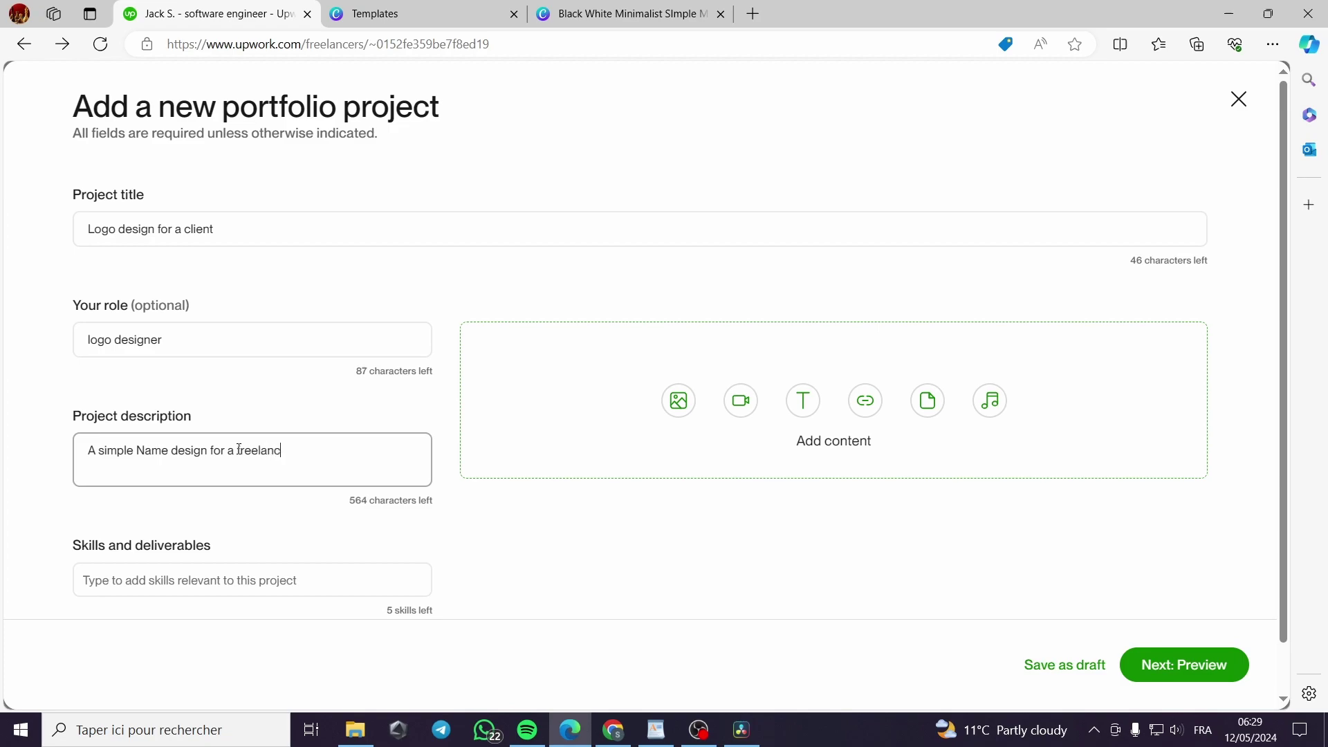
type("er")
Step: Add the skills Logo, Design Concept and Graphic Design to the project
left_click(154, 581)
scroll(226, 581, "down", 1)
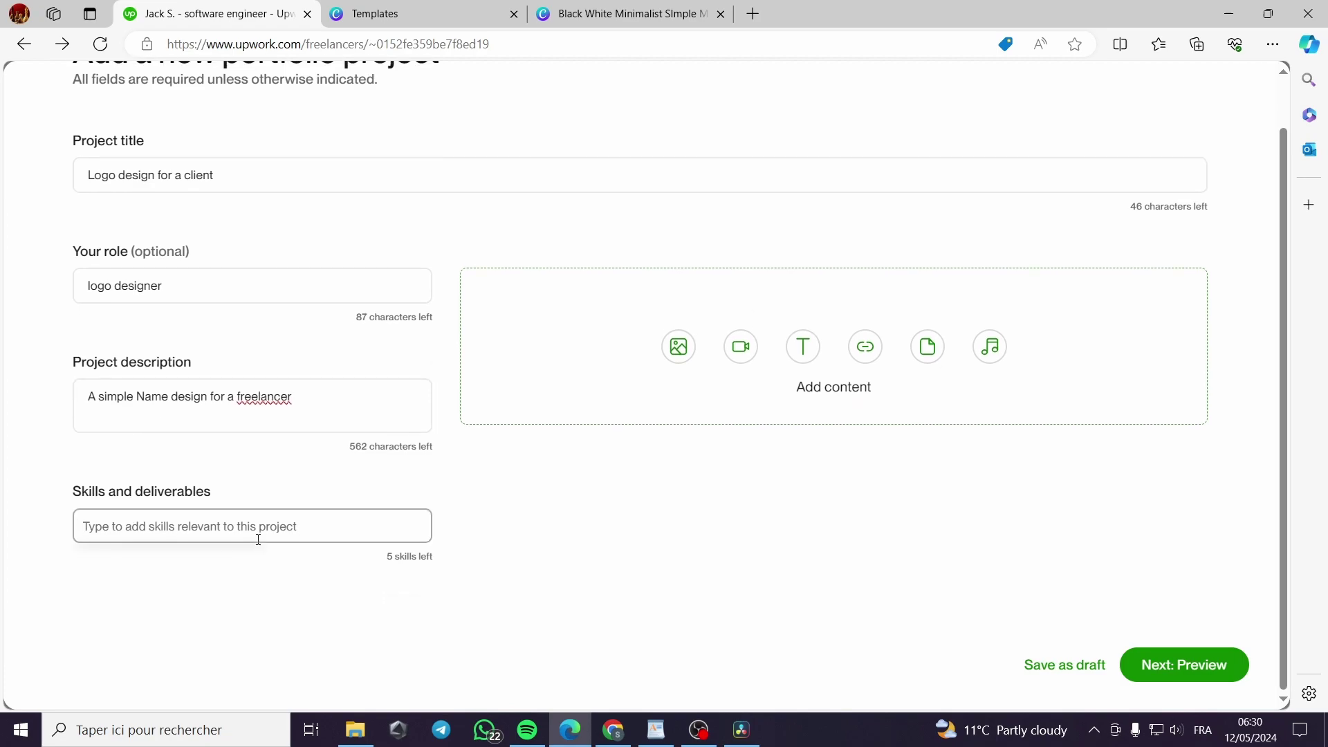
type("l")
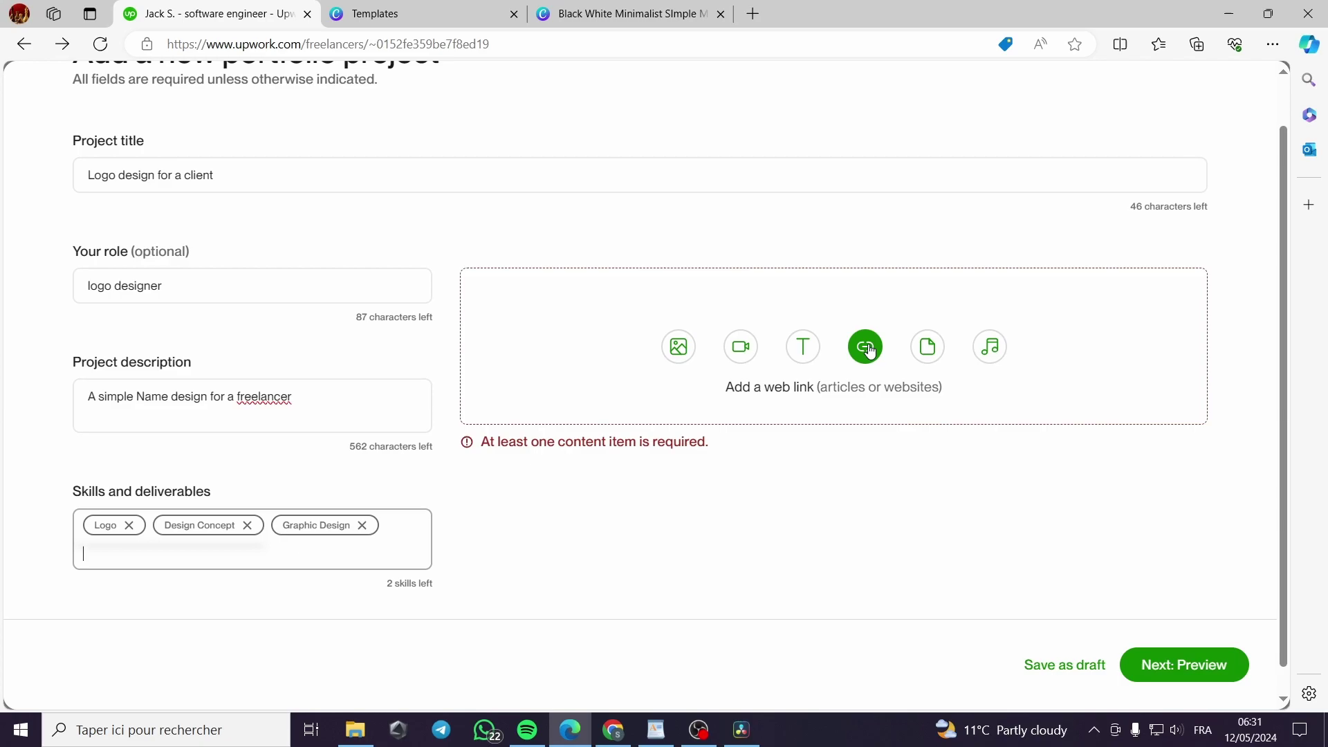
Step: Close the Canva template preview, browse the logo grid, and return to the Upwork form
left_click(446, 12)
left_click(1255, 89)
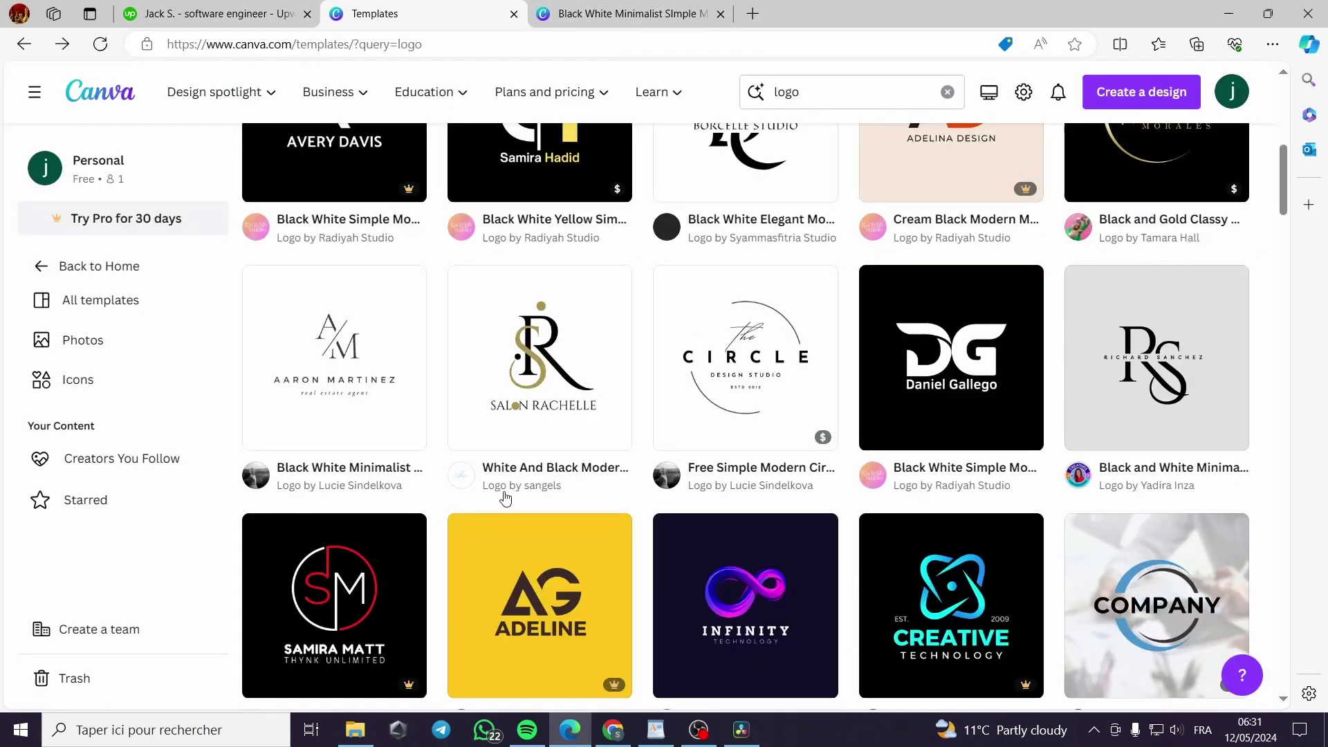
scroll(488, 485, "up", 5)
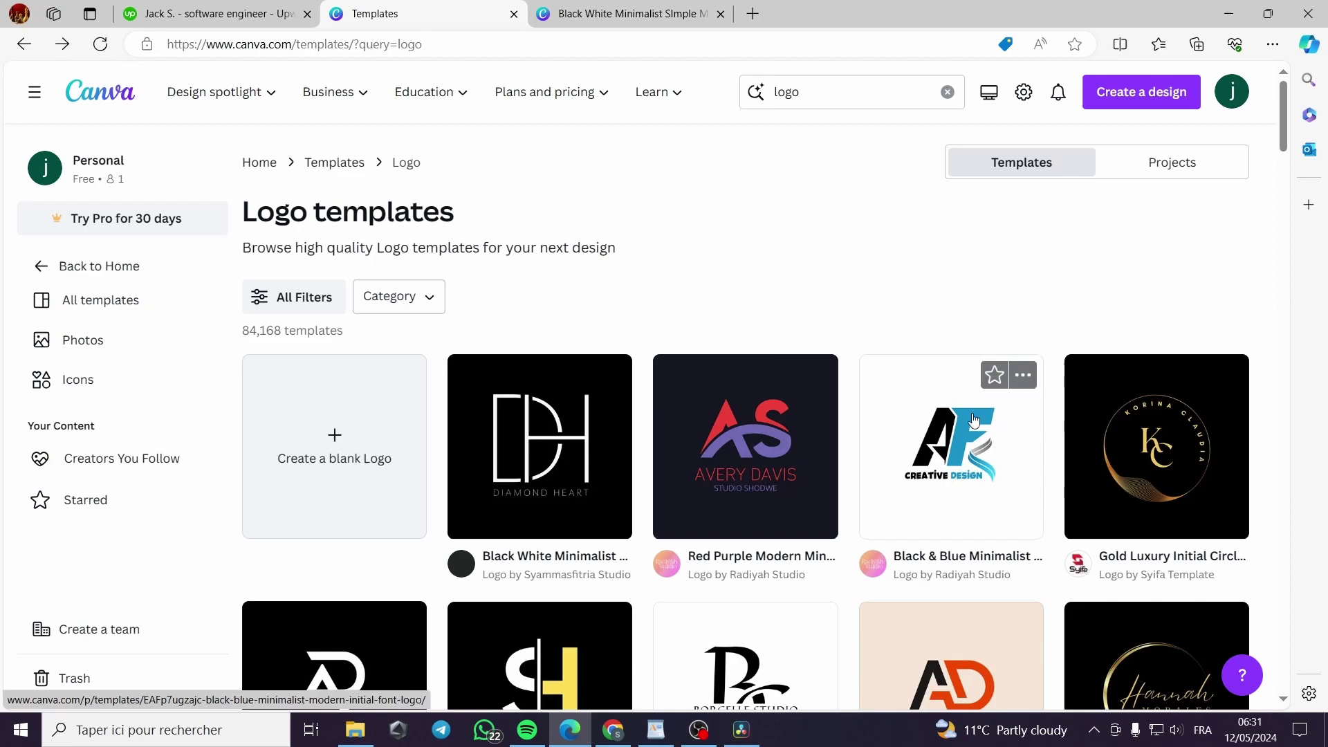
left_click(207, 11)
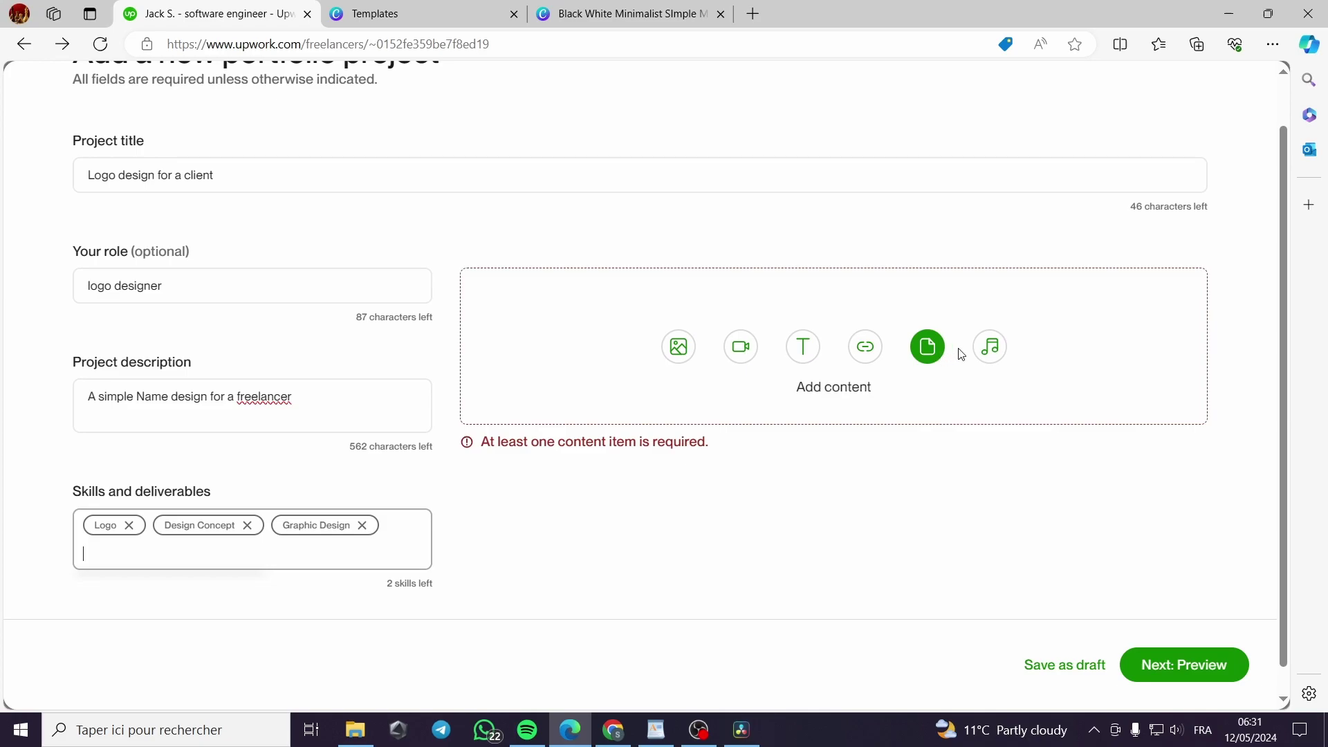
Step: Upload the Black White Minimalist logo PNG from Downloads as the project's image content
left_click(677, 349)
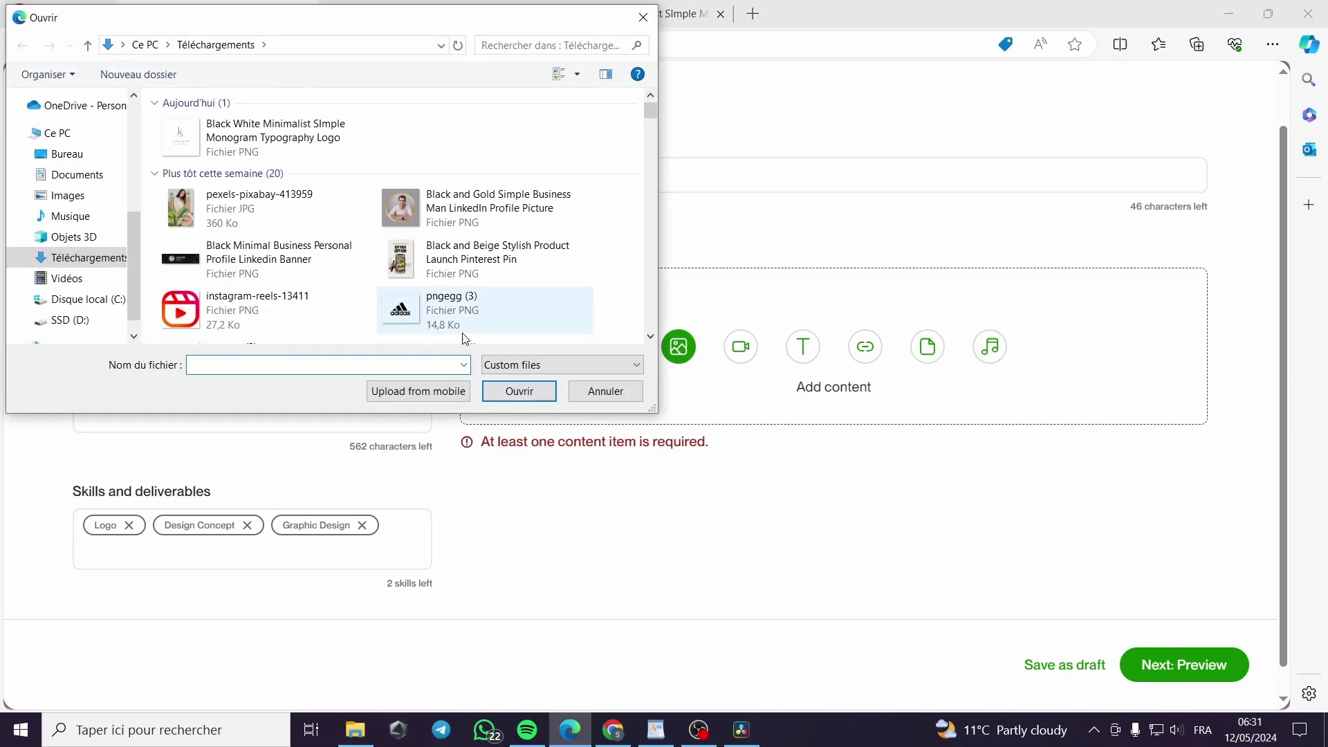
left_click(272, 135)
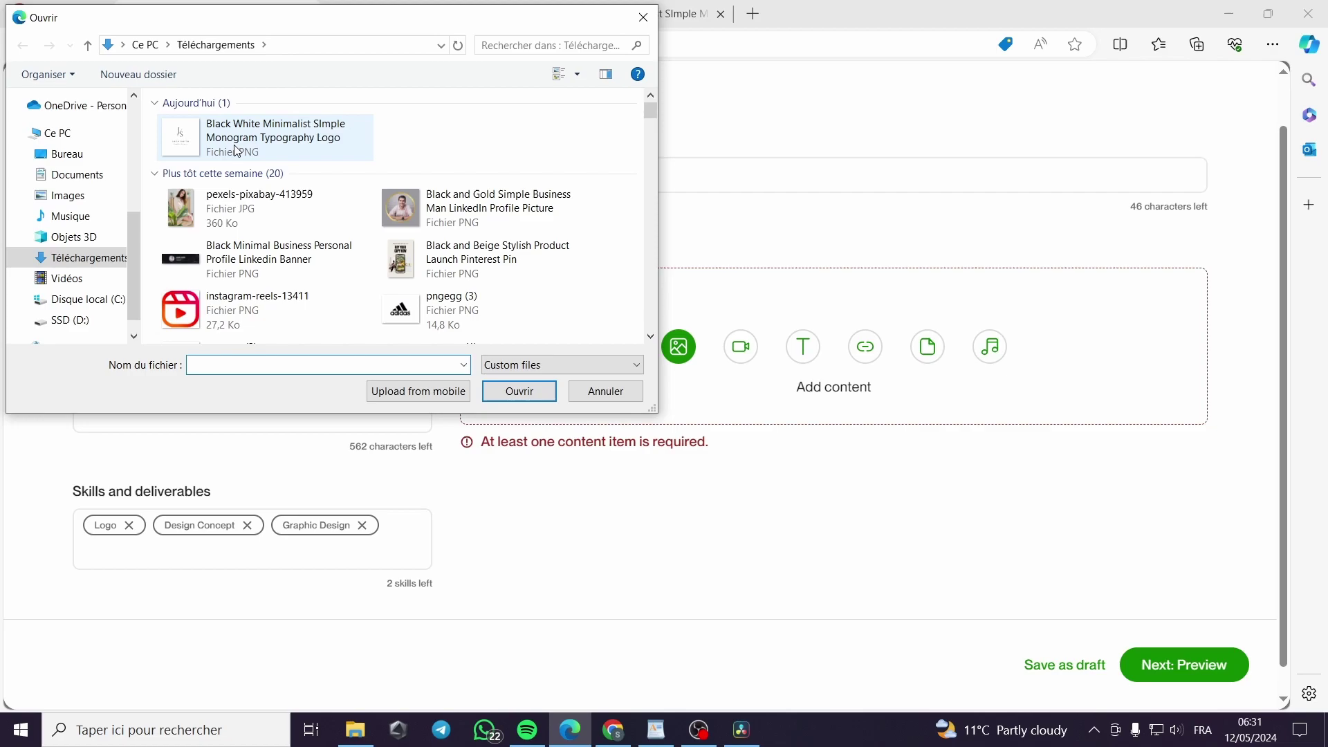
left_click(519, 391)
scroll(779, 529, "down", 2)
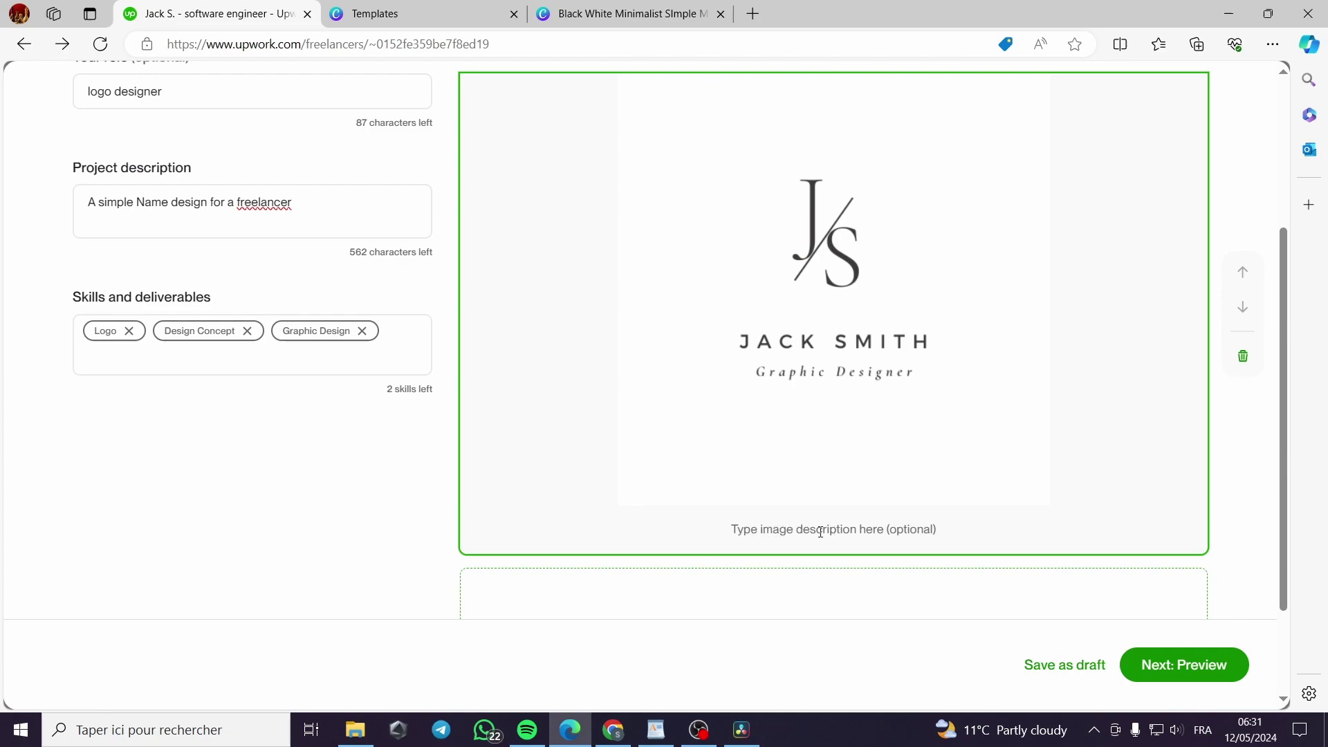
type("LOg")
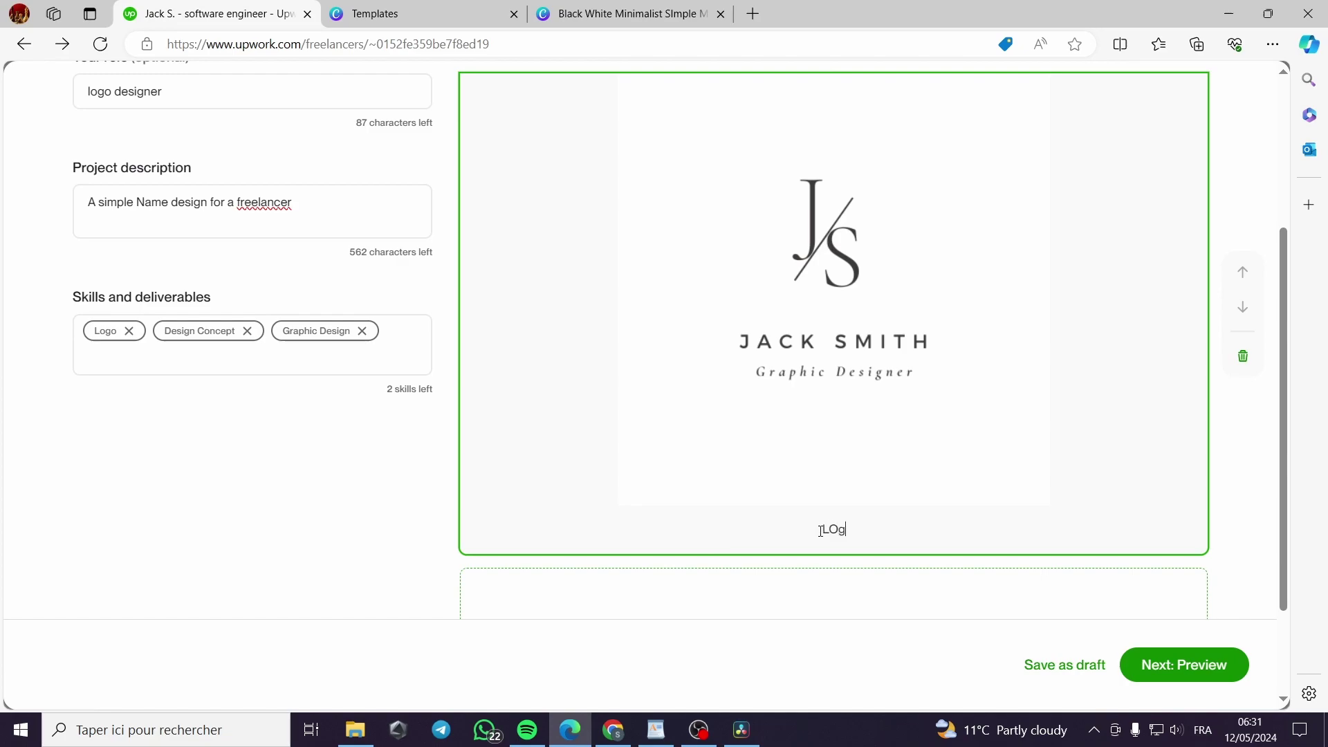
type("o")
Step: Correct the image caption so it reads 'Logo design'
key("BackSpace")
key("BackSpace")
key("BackSpace")
type("ogo d")
type("esign")
scroll(935, 610, "down", 1)
scroll(935, 610, "down", 1)
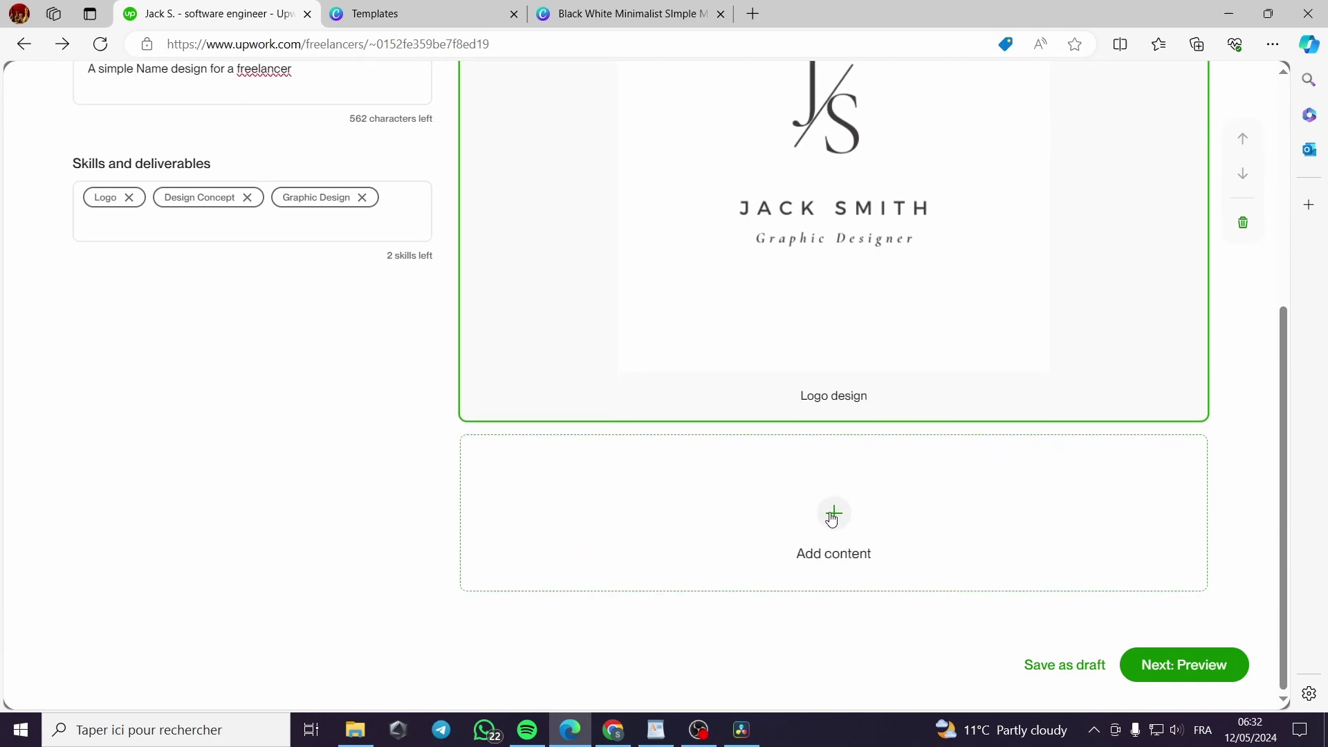
Step: Step through Preview and Thumbnail, publish 'Logo design for a client', and return to the profile
left_click(1195, 669)
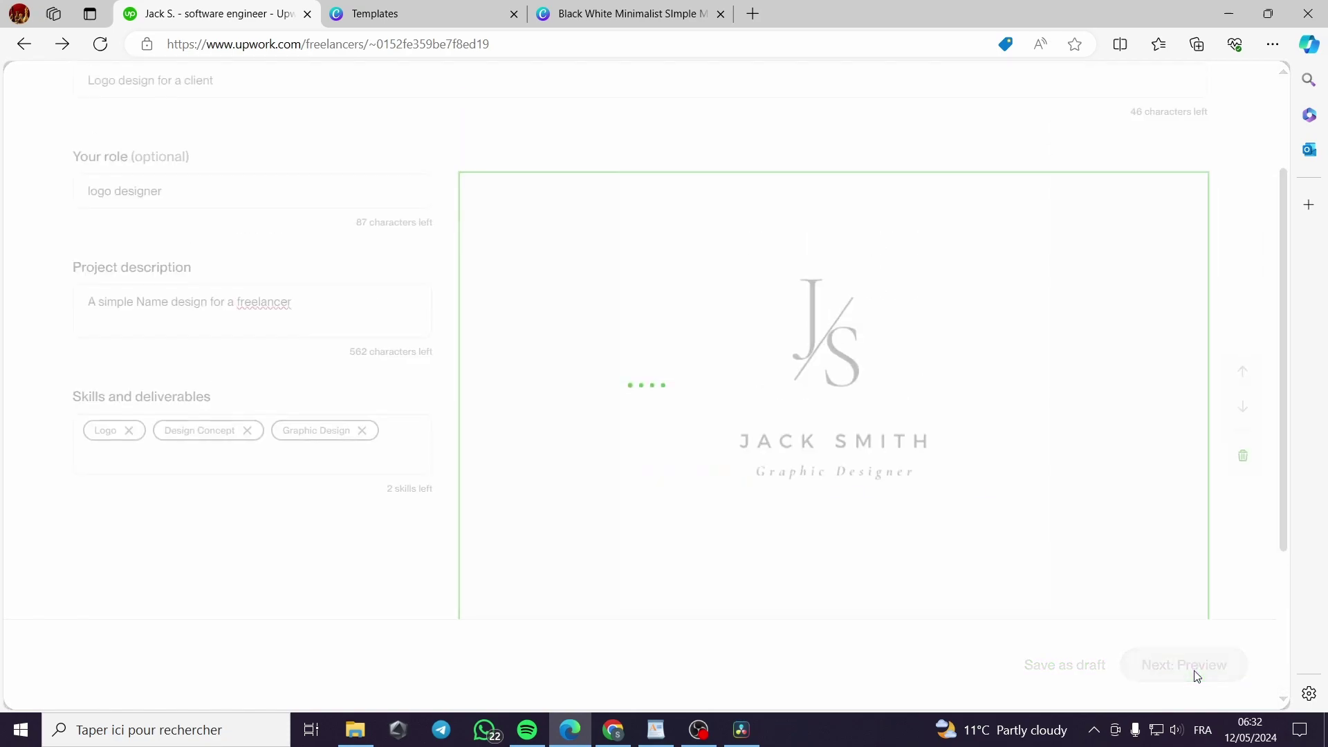
scroll(741, 480, "down", 1)
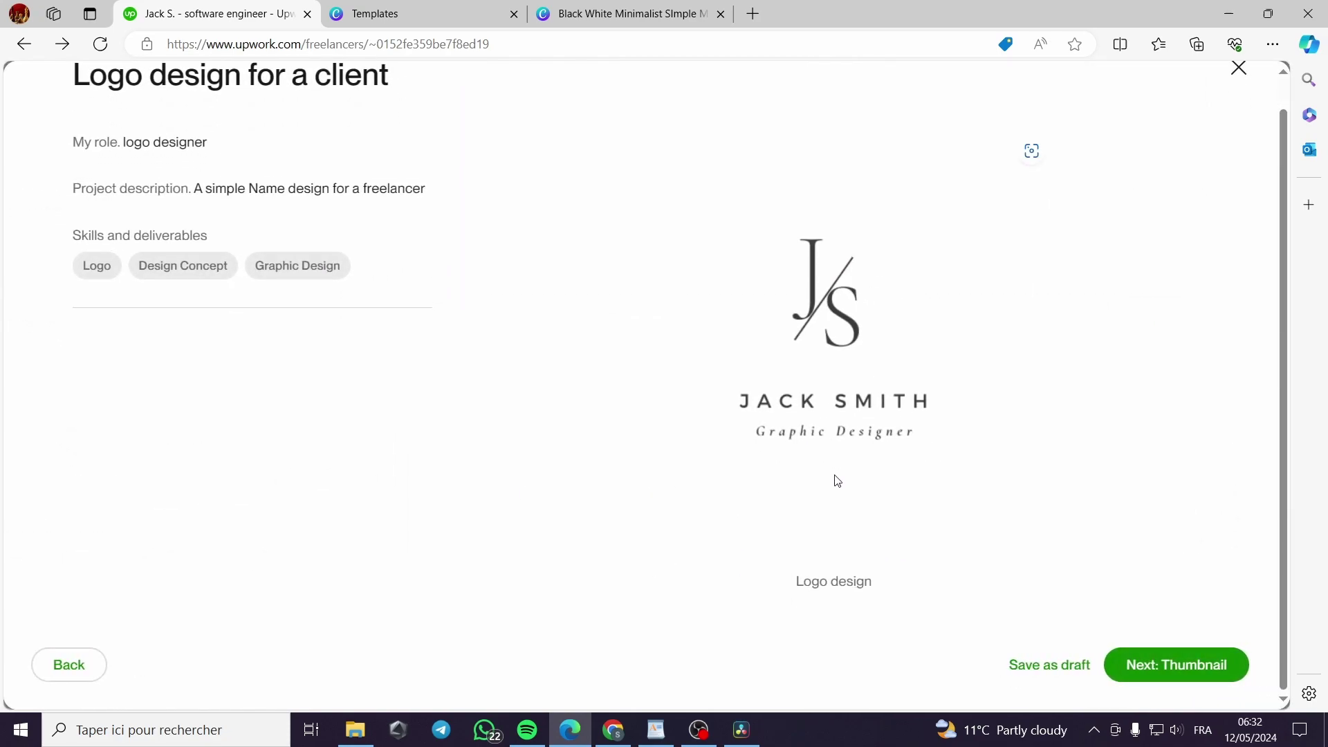
left_click(1180, 668)
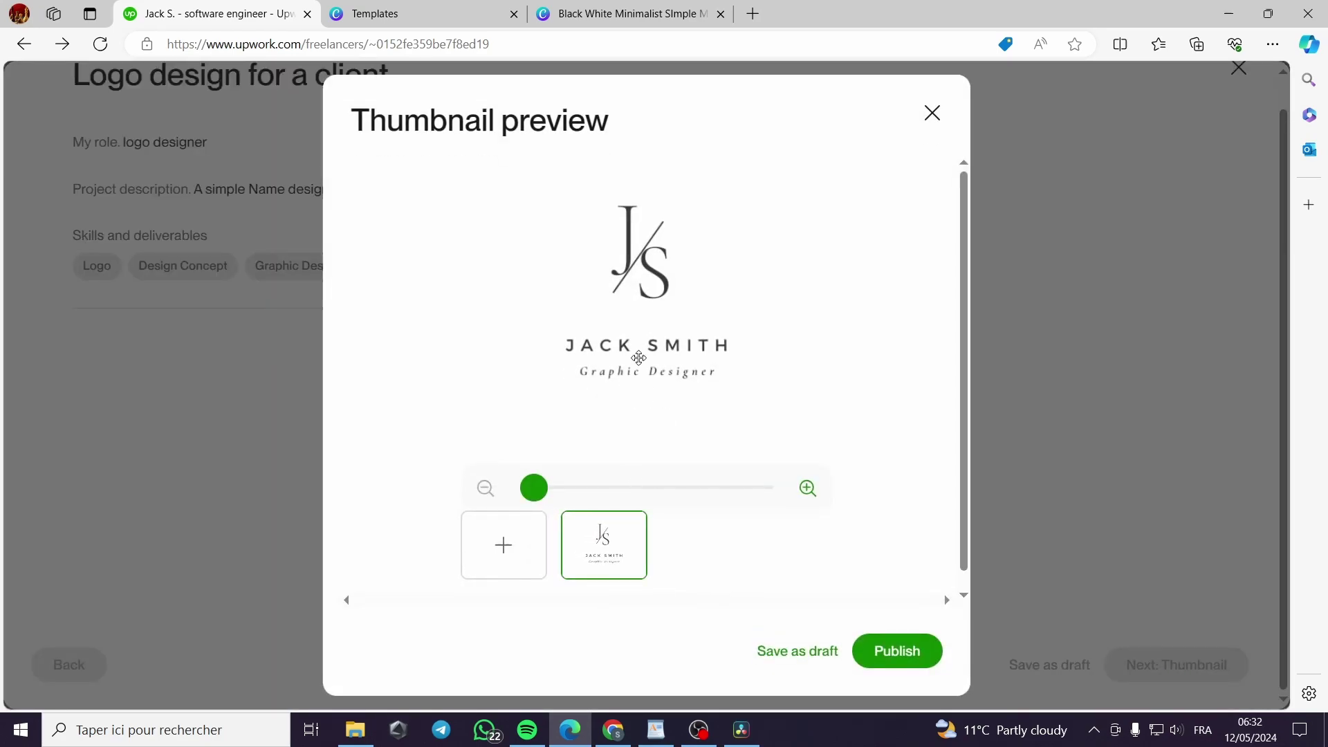
left_click(901, 655)
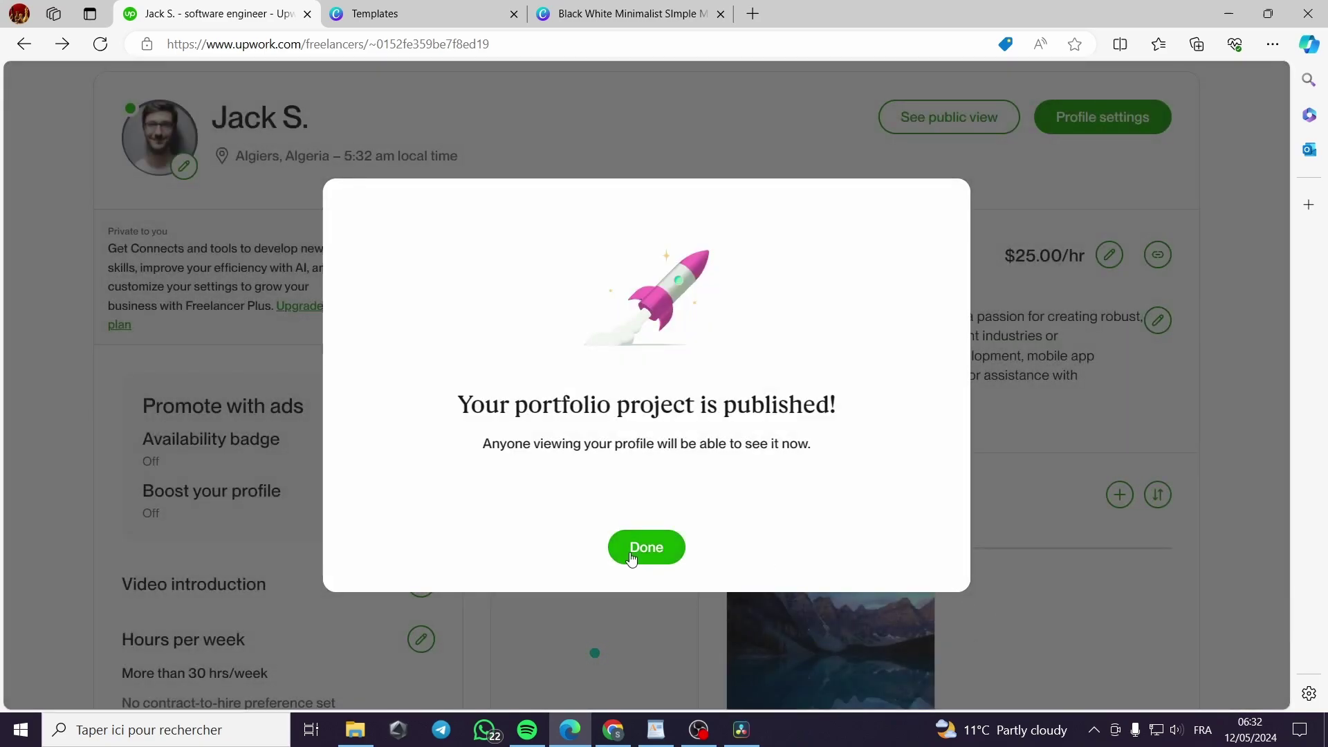
left_click(647, 546)
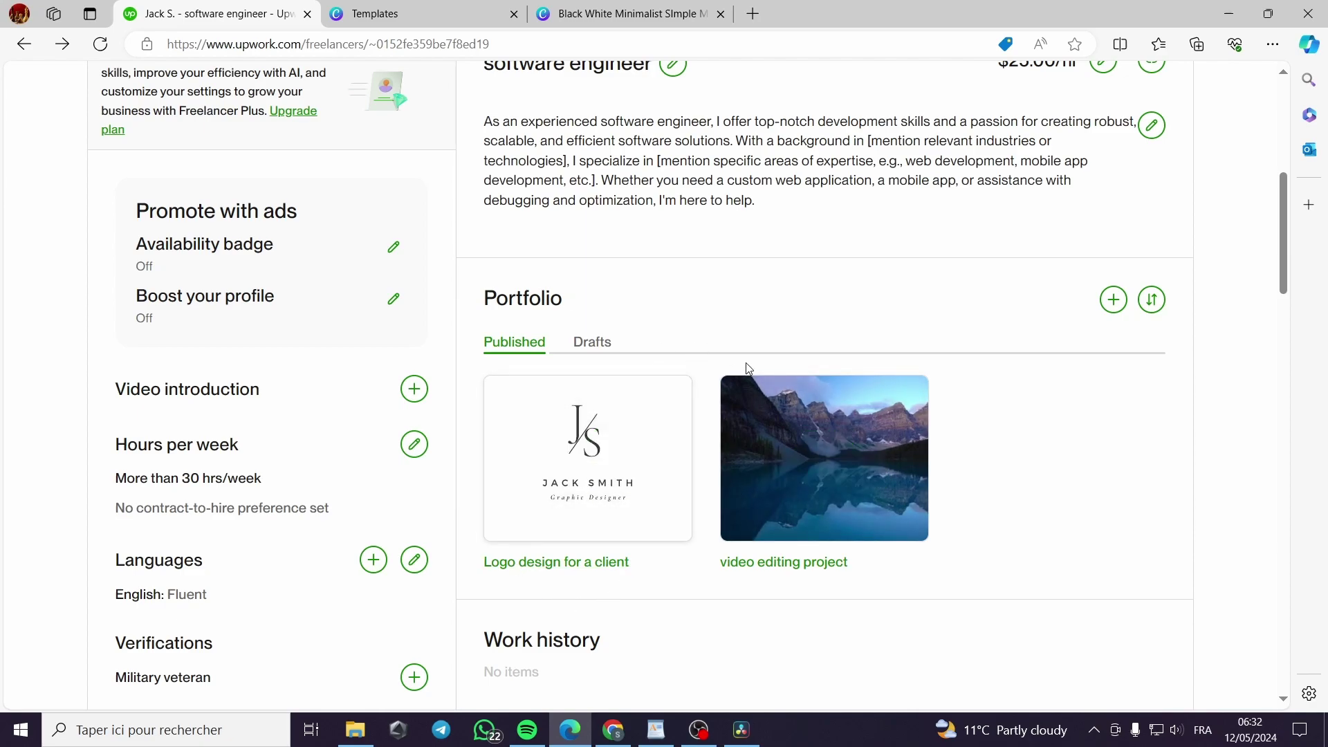
scroll(747, 371, "up", 3)
scroll(492, 318, "down", 3)
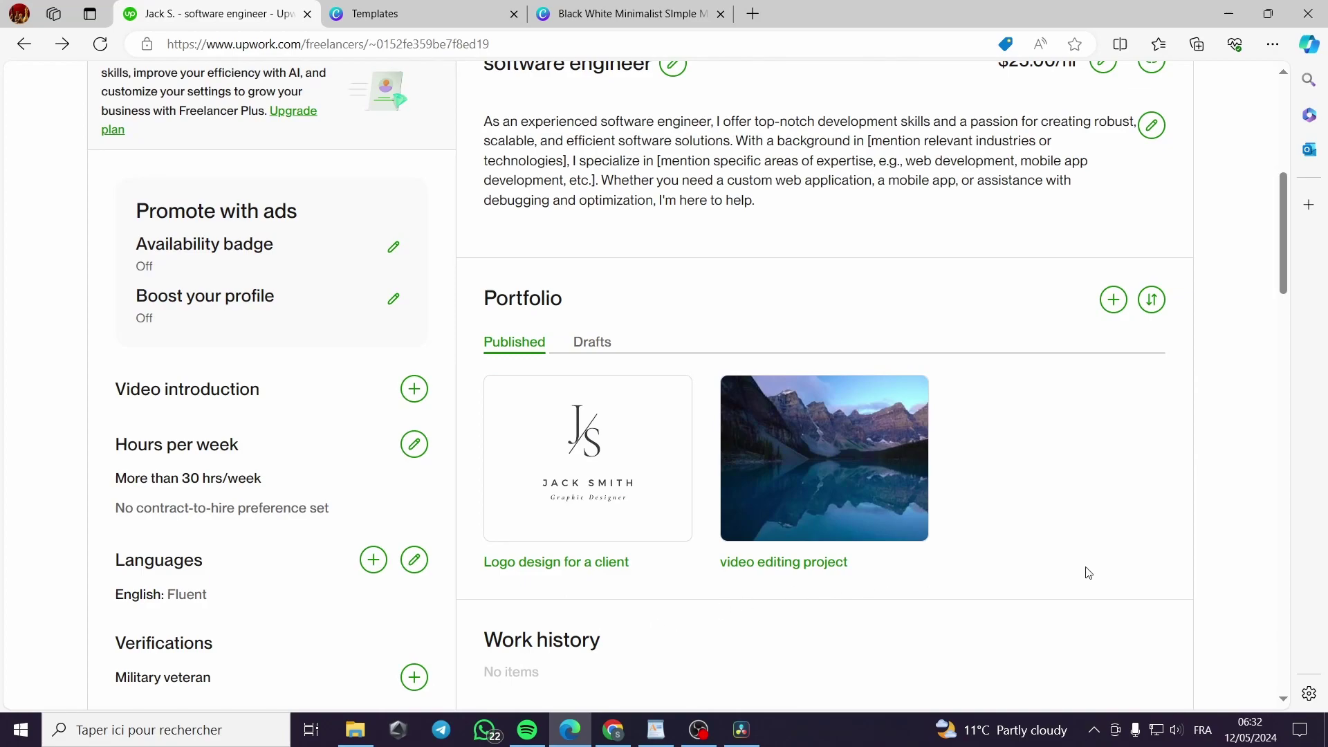